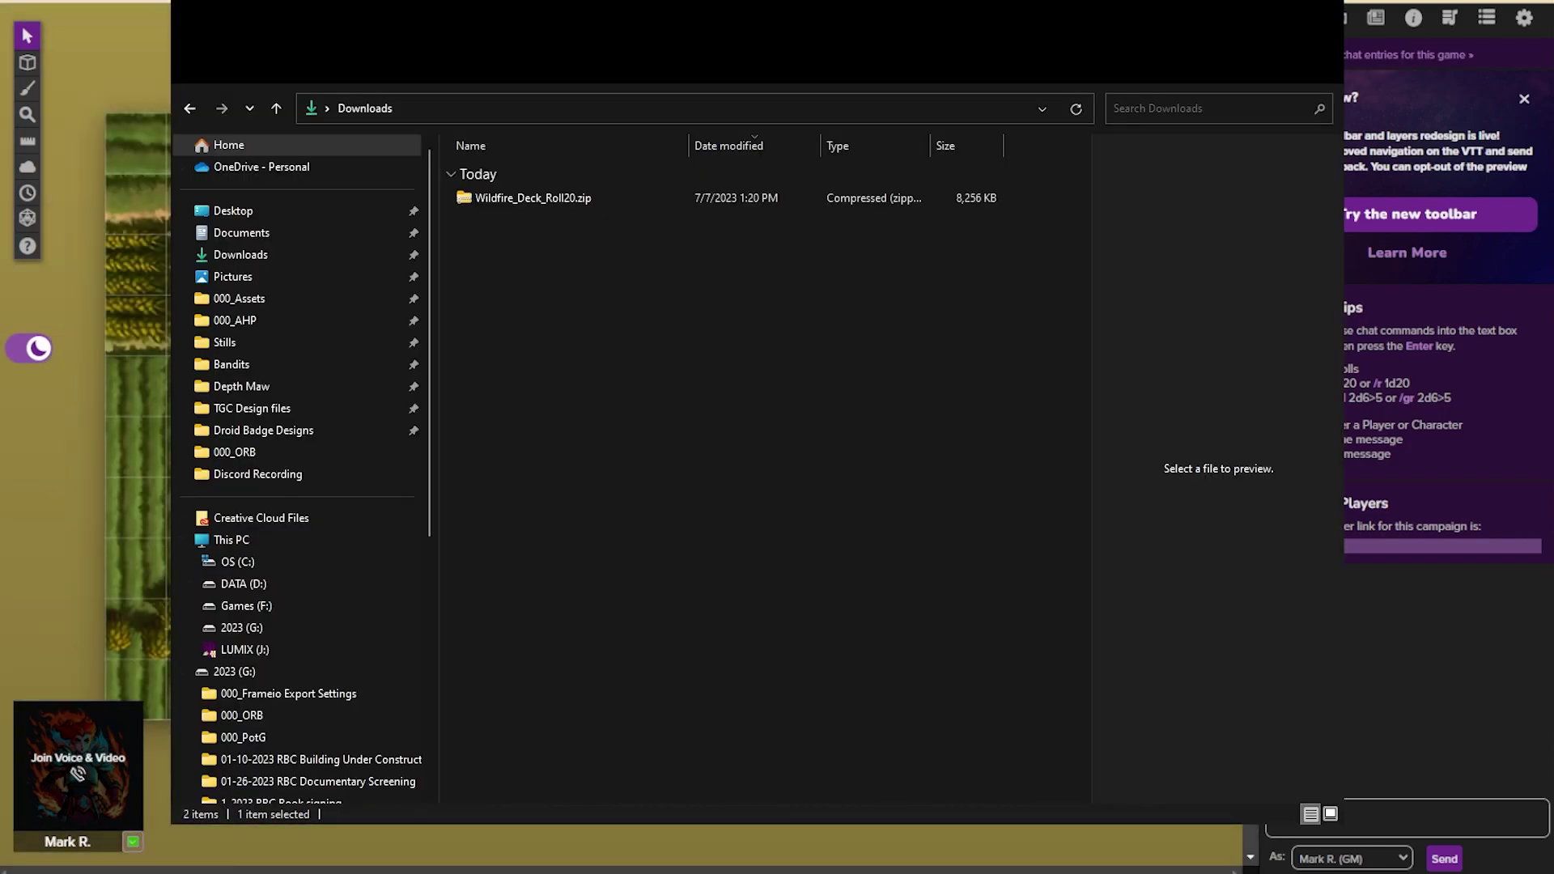
- Extract Wildfire_Deck_Roll20.zip in Downloads and look through the extracted folder, including its Rulesheet subfolder
{"action": "left_click", "coordinate": [542, 201]}
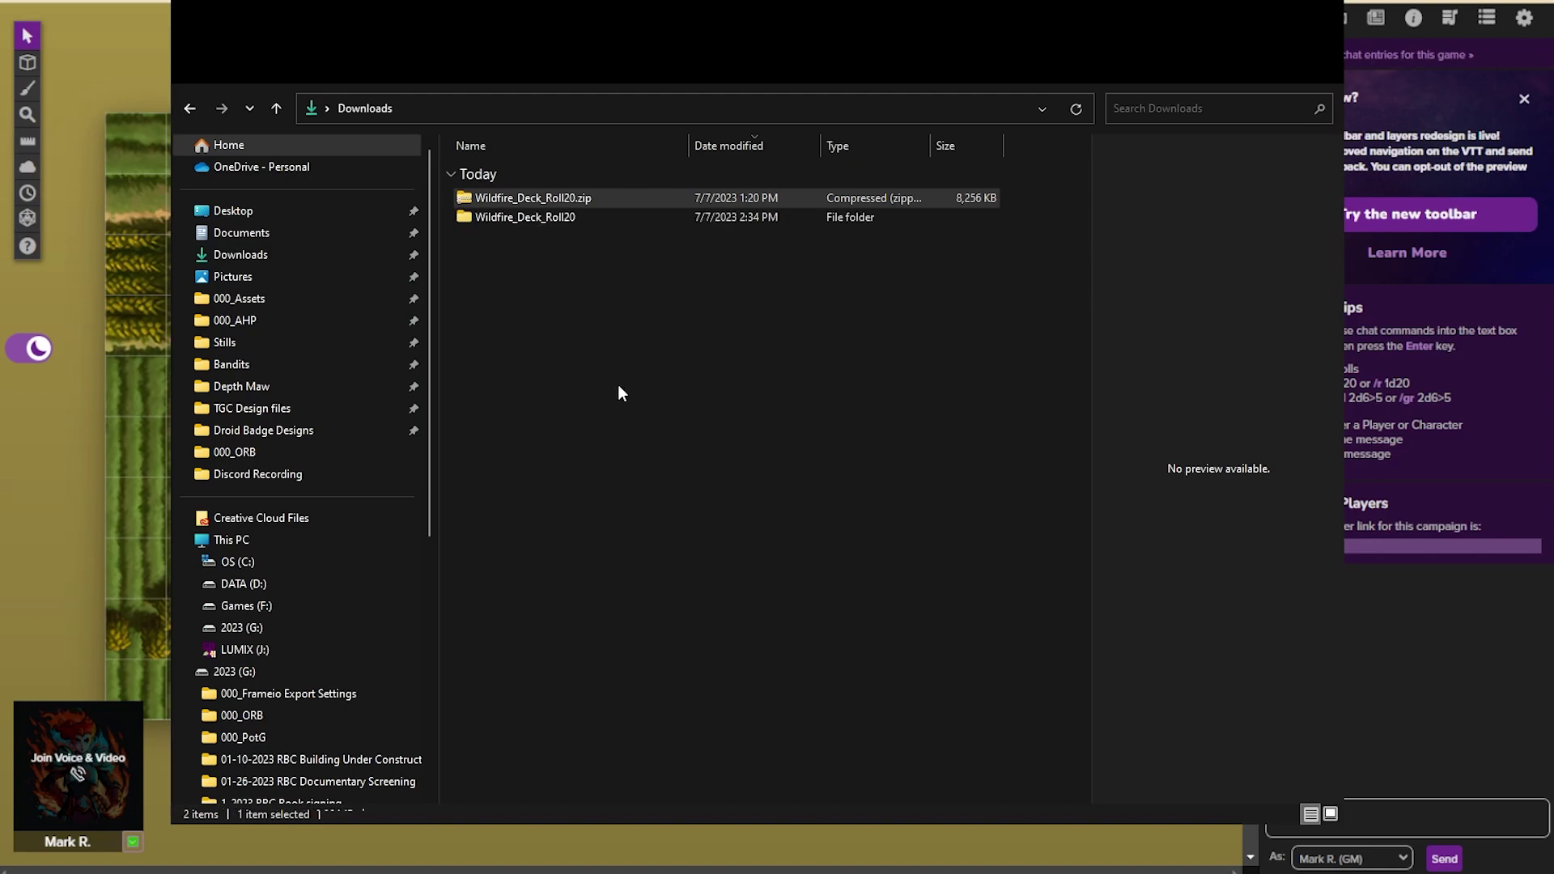
{"action": "double_click", "coordinate": [539, 220]}
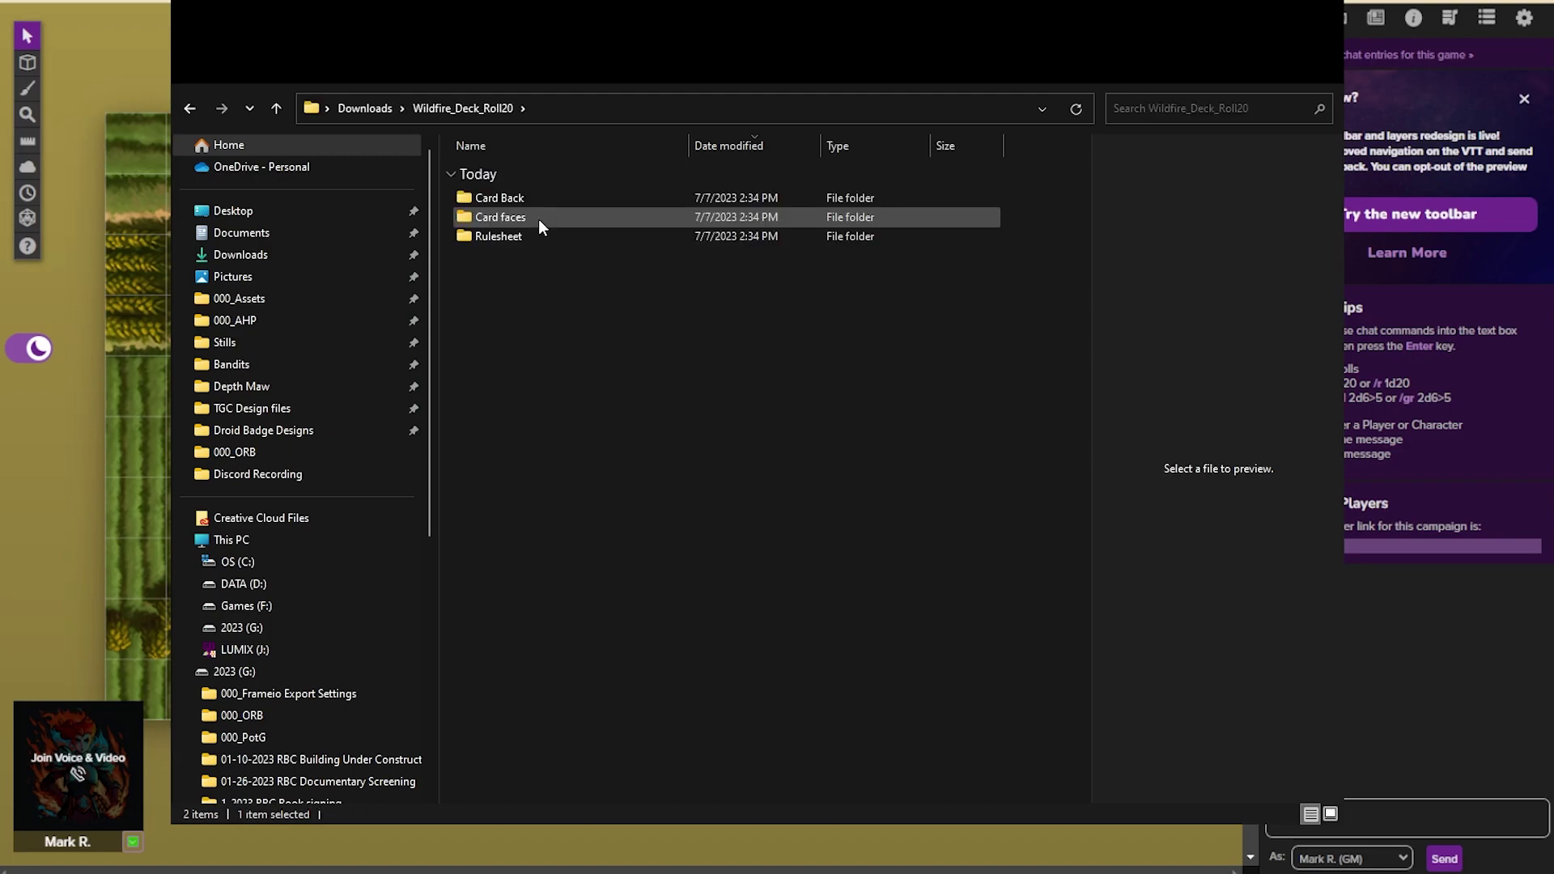
{"action": "left_click", "coordinate": [538, 219]}
{"action": "left_click", "coordinate": [538, 202]}
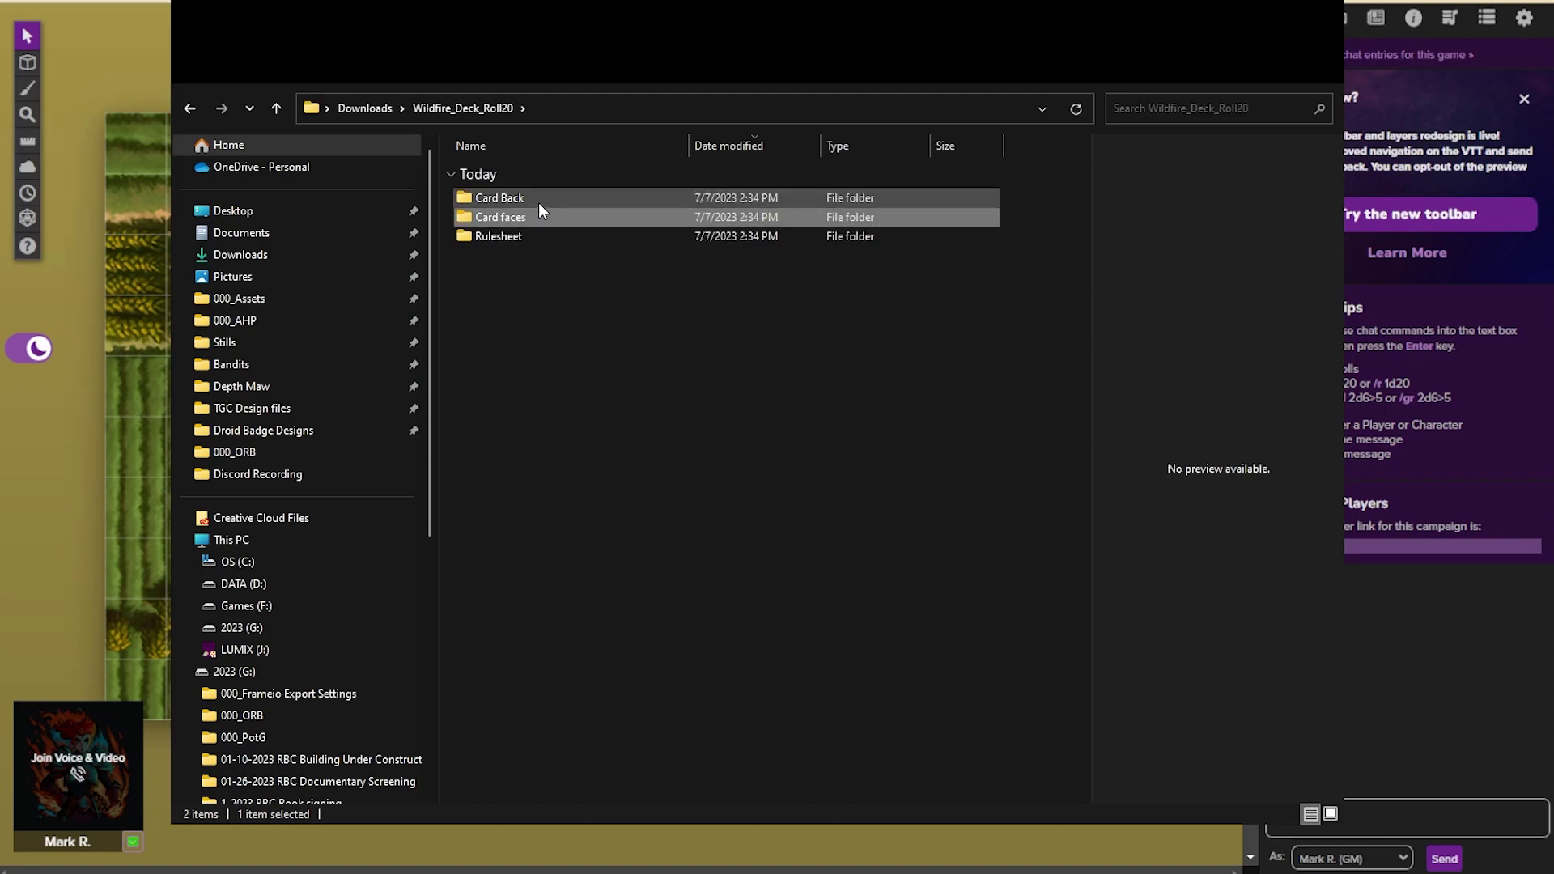
{"action": "left_click", "coordinate": [528, 241], "text": "ctrl"}
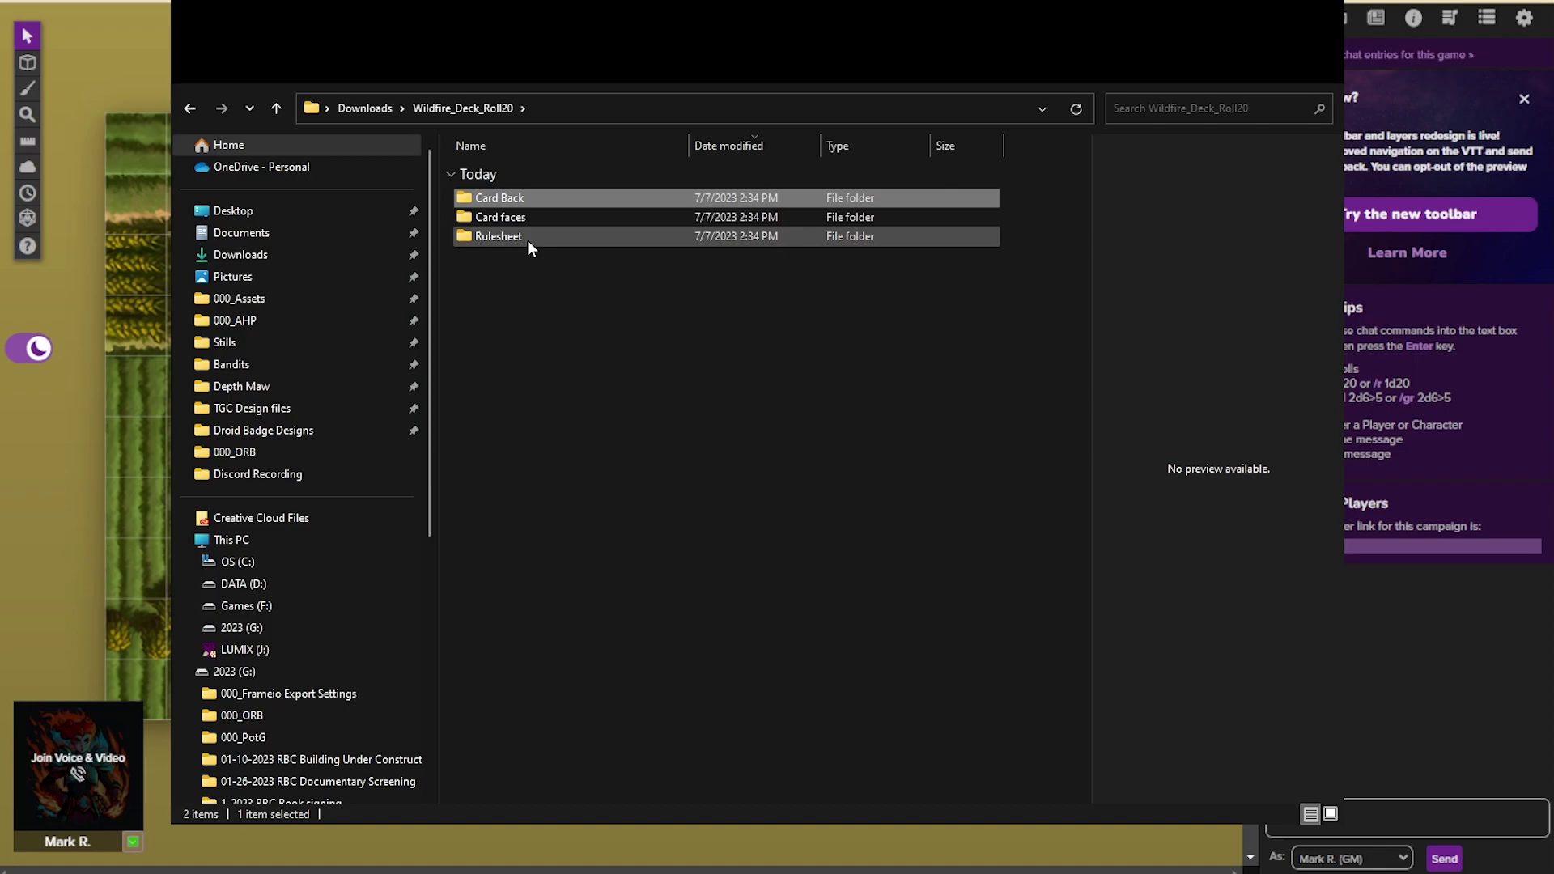
{"action": "double_click", "coordinate": [527, 241]}
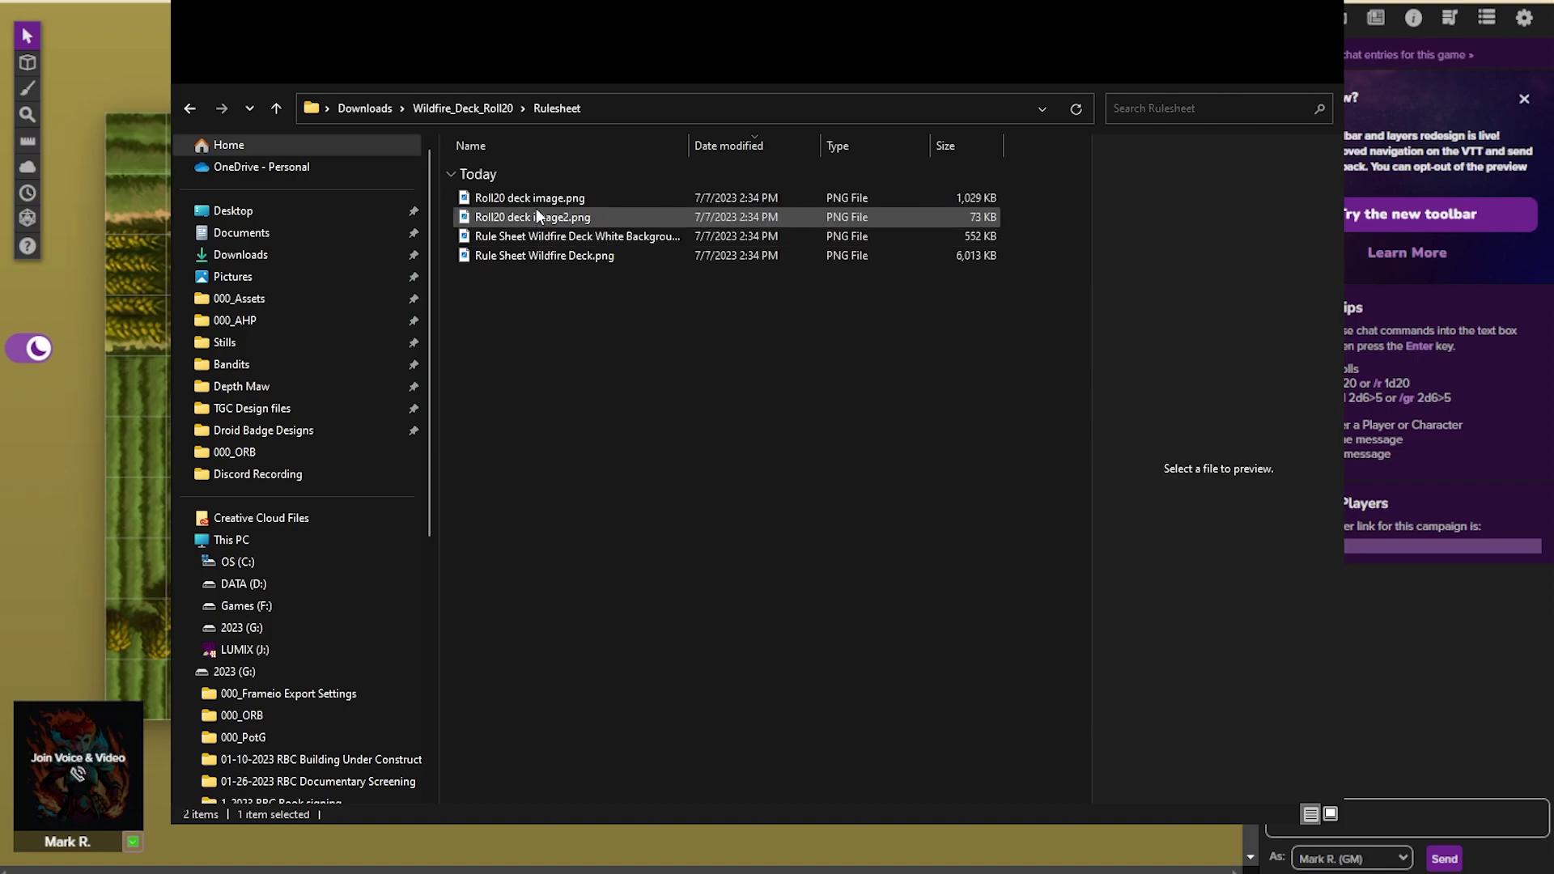
{"action": "left_click", "coordinate": [190, 107]}
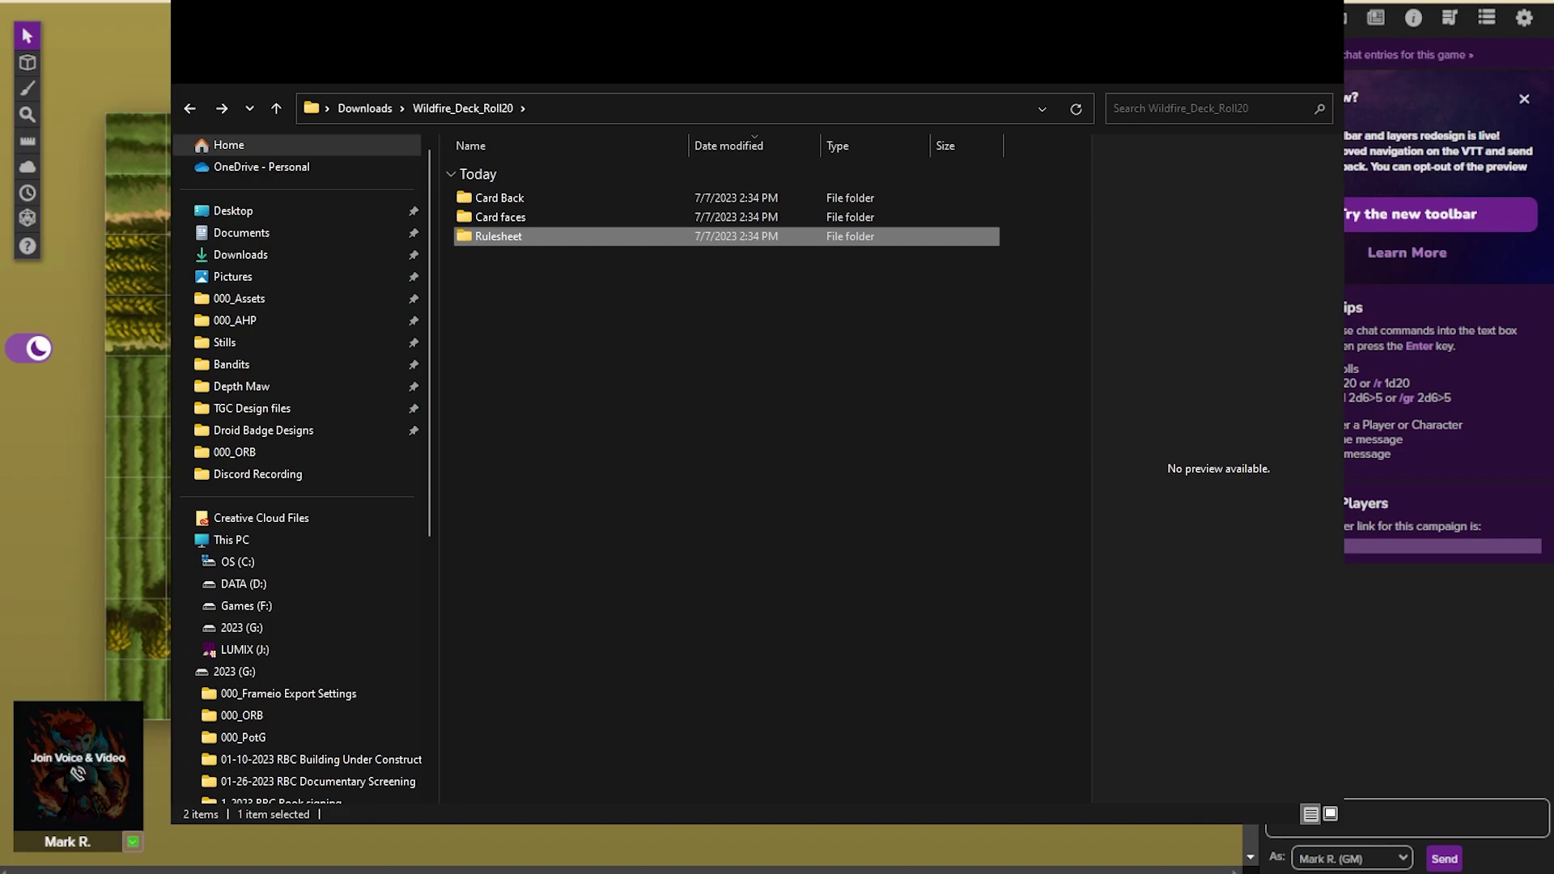
- Switch to Roll20, add a new deck to the game's Decks collection and open that deck's settings
{"action": "key", "text": "alt+Tab"}
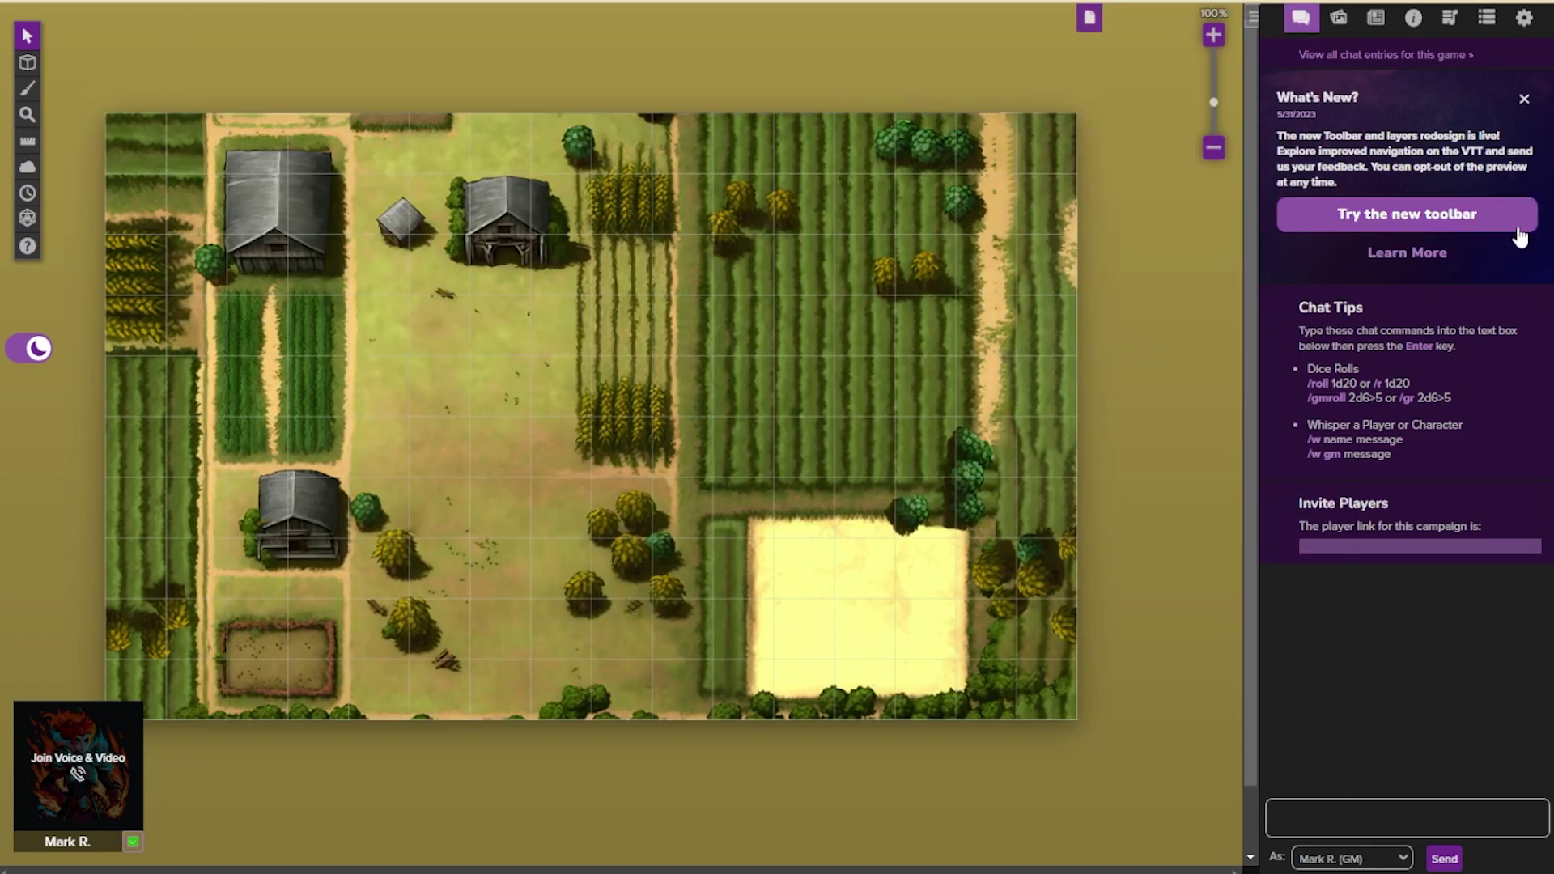
{"action": "left_click", "coordinate": [1487, 19]}
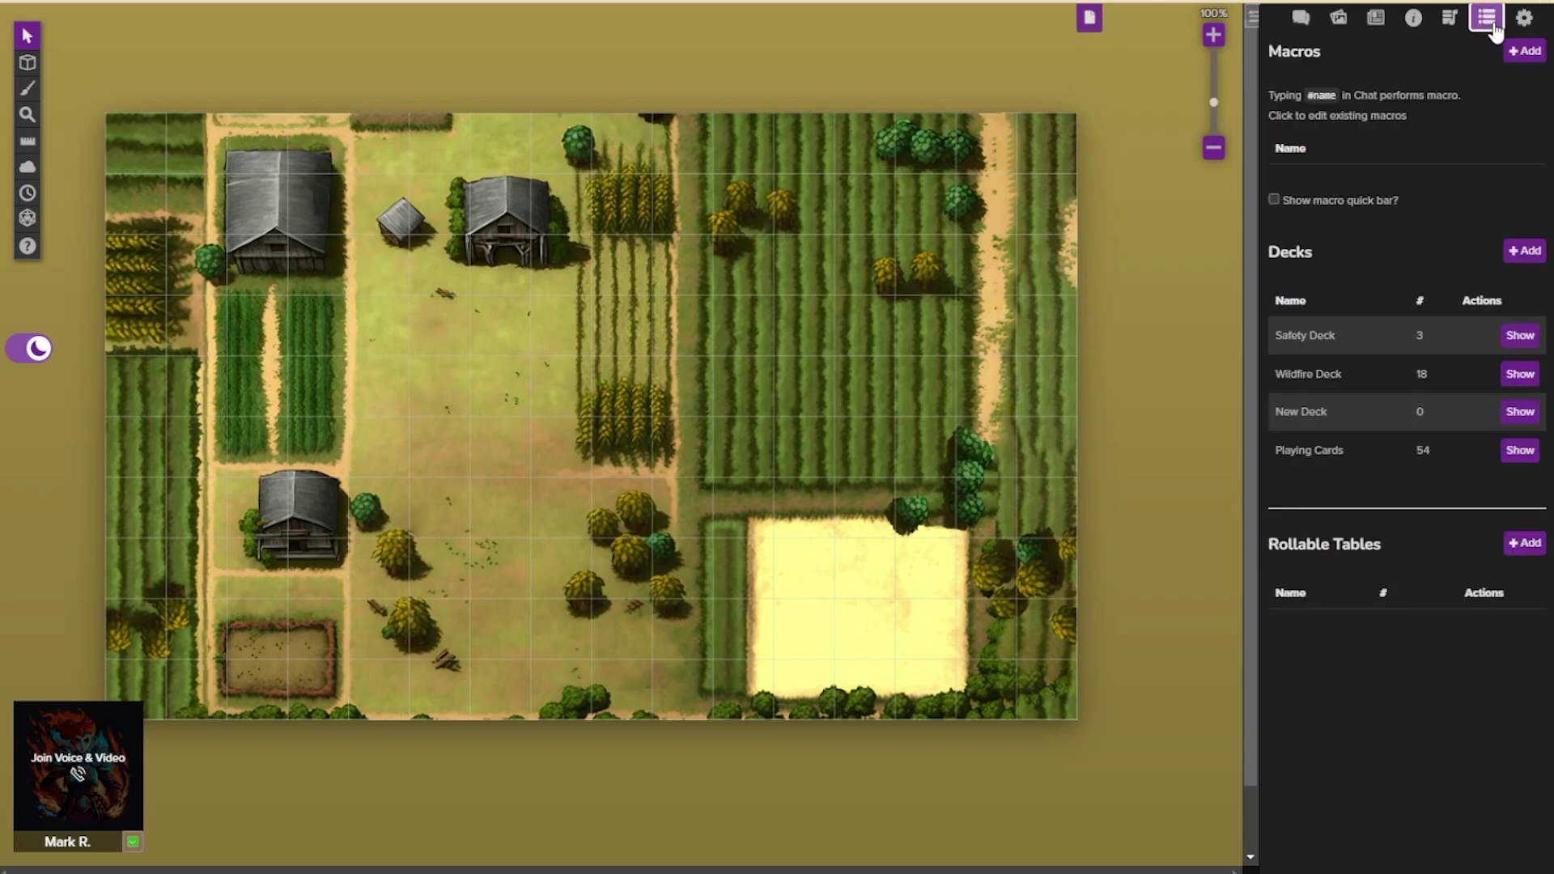
{"action": "double_click", "coordinate": [1302, 255]}
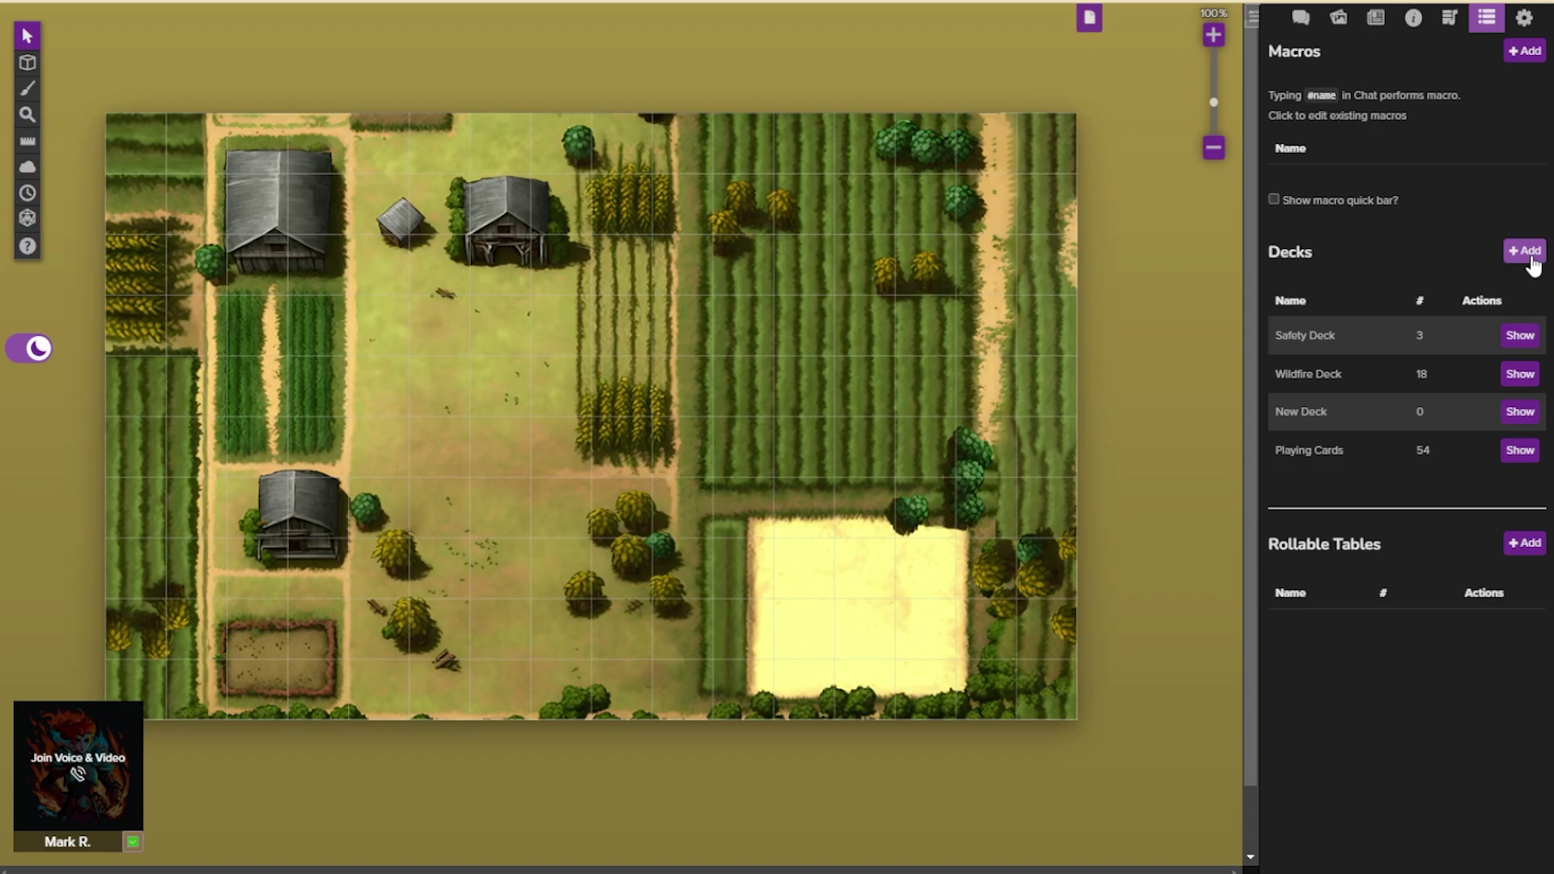
{"action": "left_click", "coordinate": [1528, 256]}
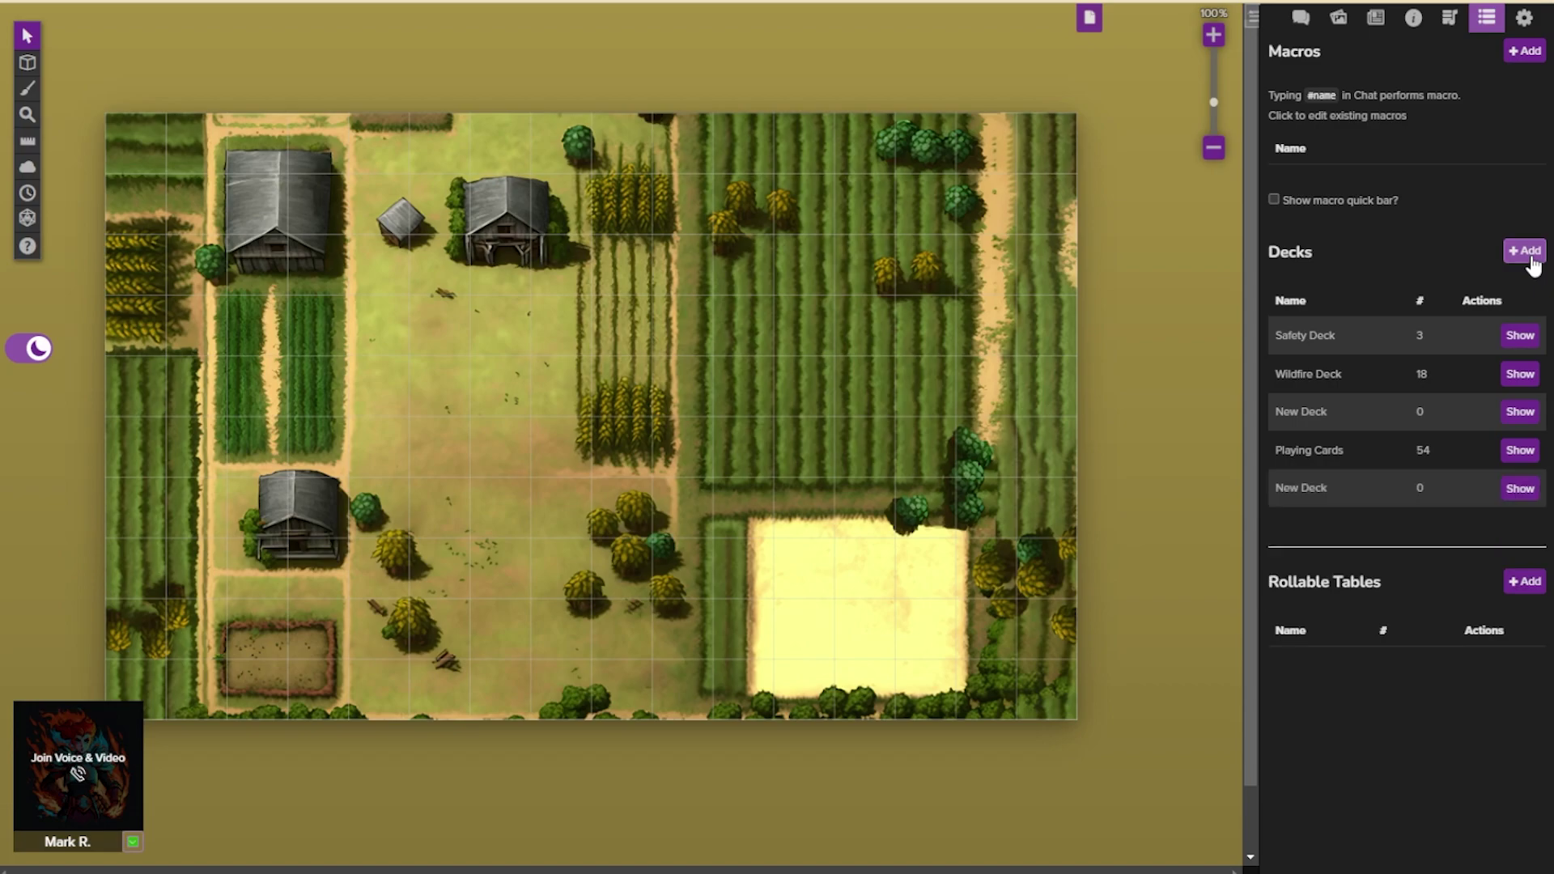
{"action": "left_click", "coordinate": [1352, 492]}
- Add multiple cards to the new deck using all the roll20-wildfire-card PNG files from the Card faces folder
{"action": "mouse_move", "coordinate": [942, 121]}
{"action": "left_mouse_down"}
{"action": "mouse_move", "coordinate": [918, 255]}
{"action": "mouse_move", "coordinate": [920, 397]}
{"action": "mouse_move", "coordinate": [926, 118]}
{"action": "left_mouse_up"}
{"action": "scroll", "coordinate": [881, 275], "scroll_direction": "down", "scroll_amount": 5}
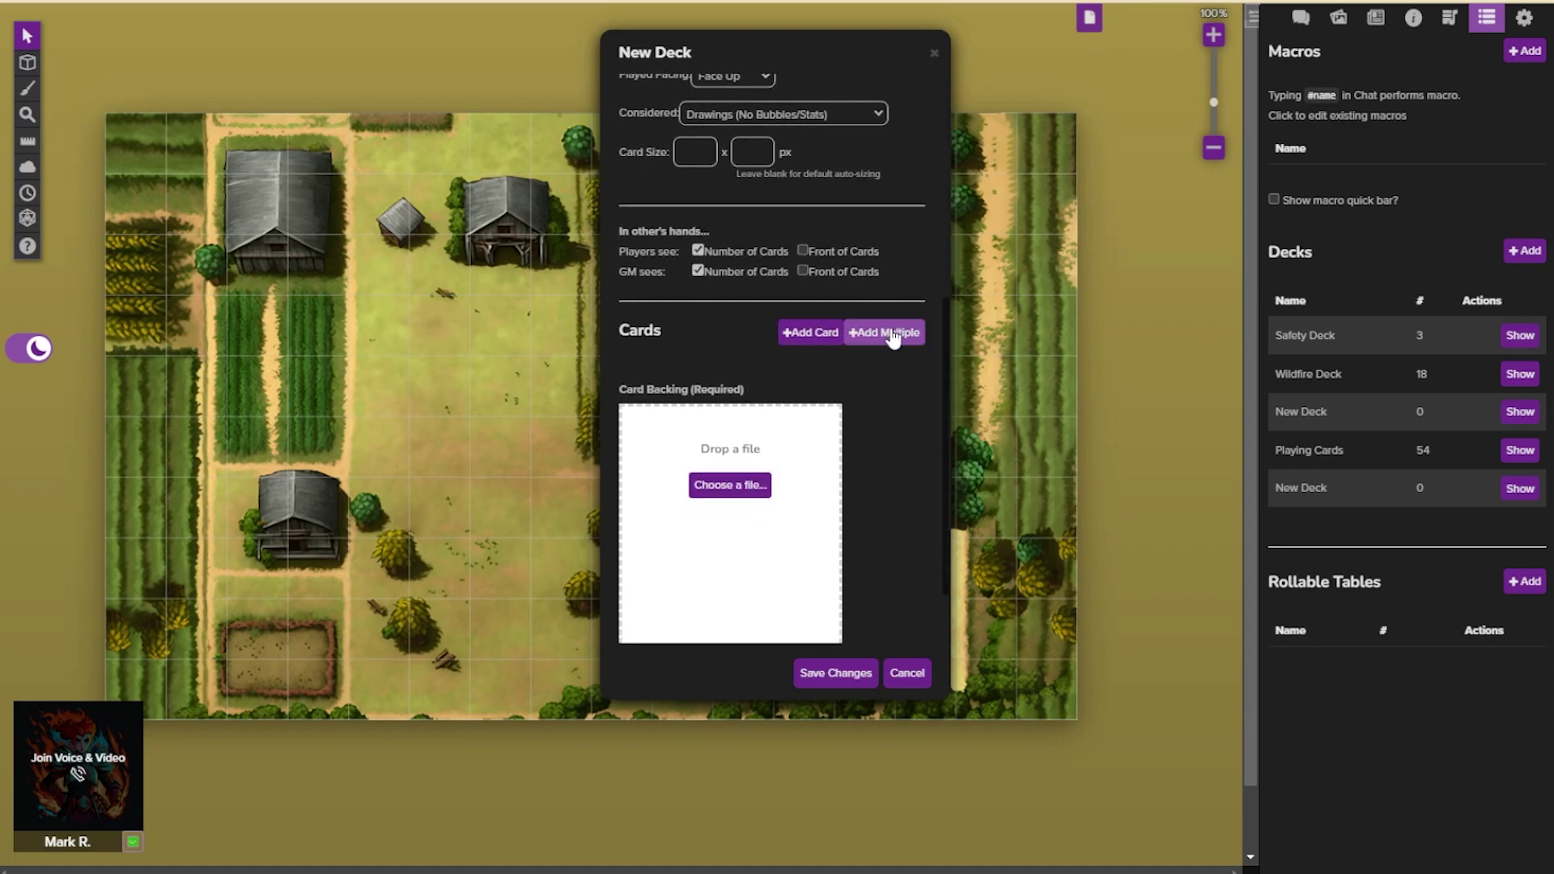
{"action": "left_click", "coordinate": [891, 334]}
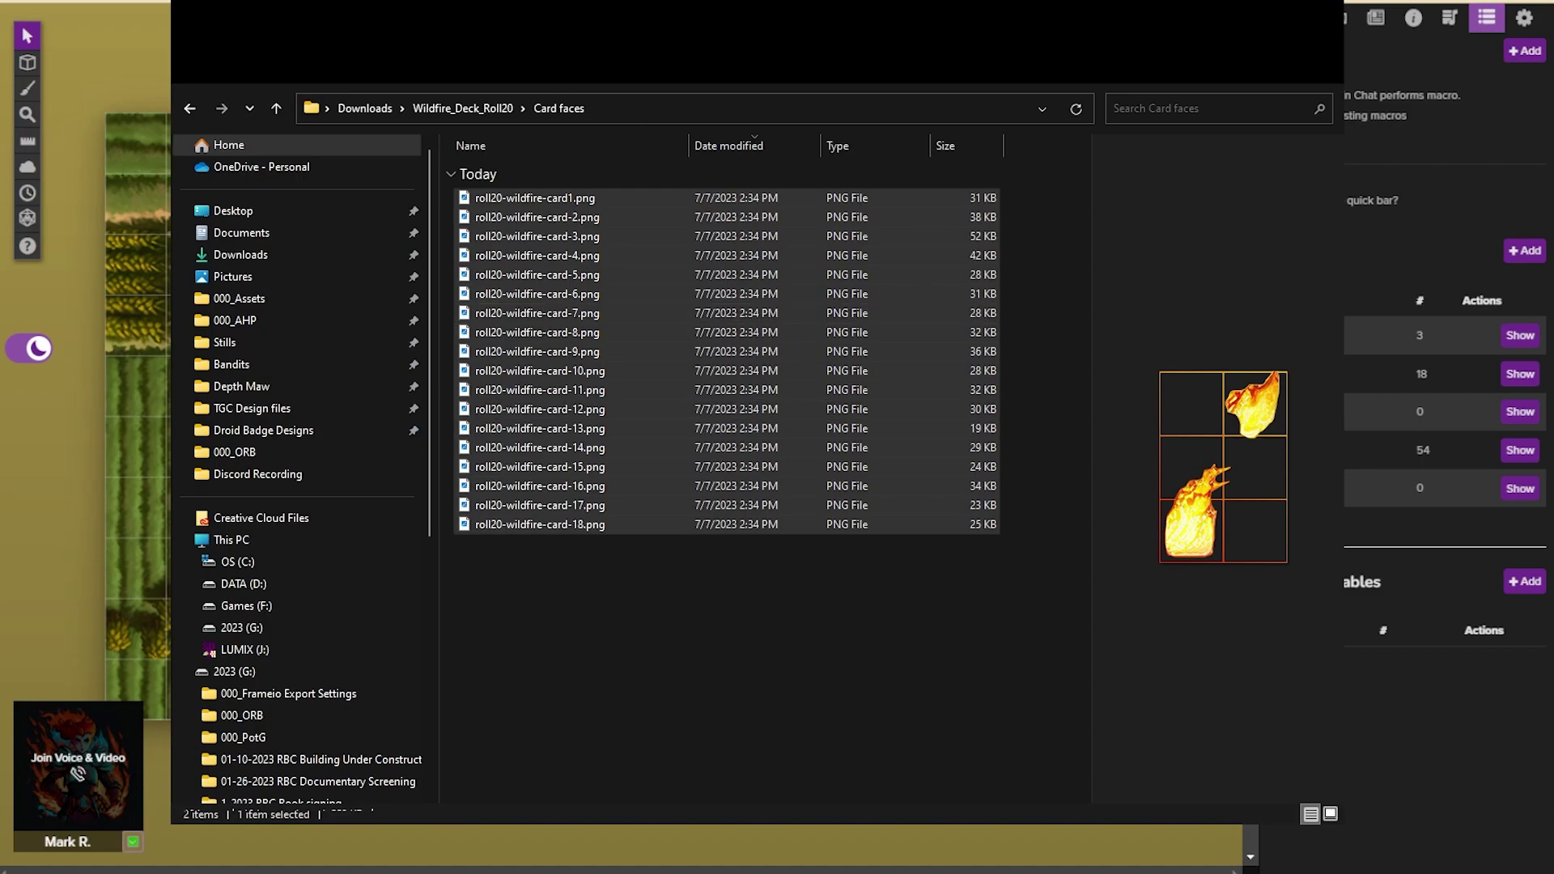
{"action": "key", "text": "Return"}
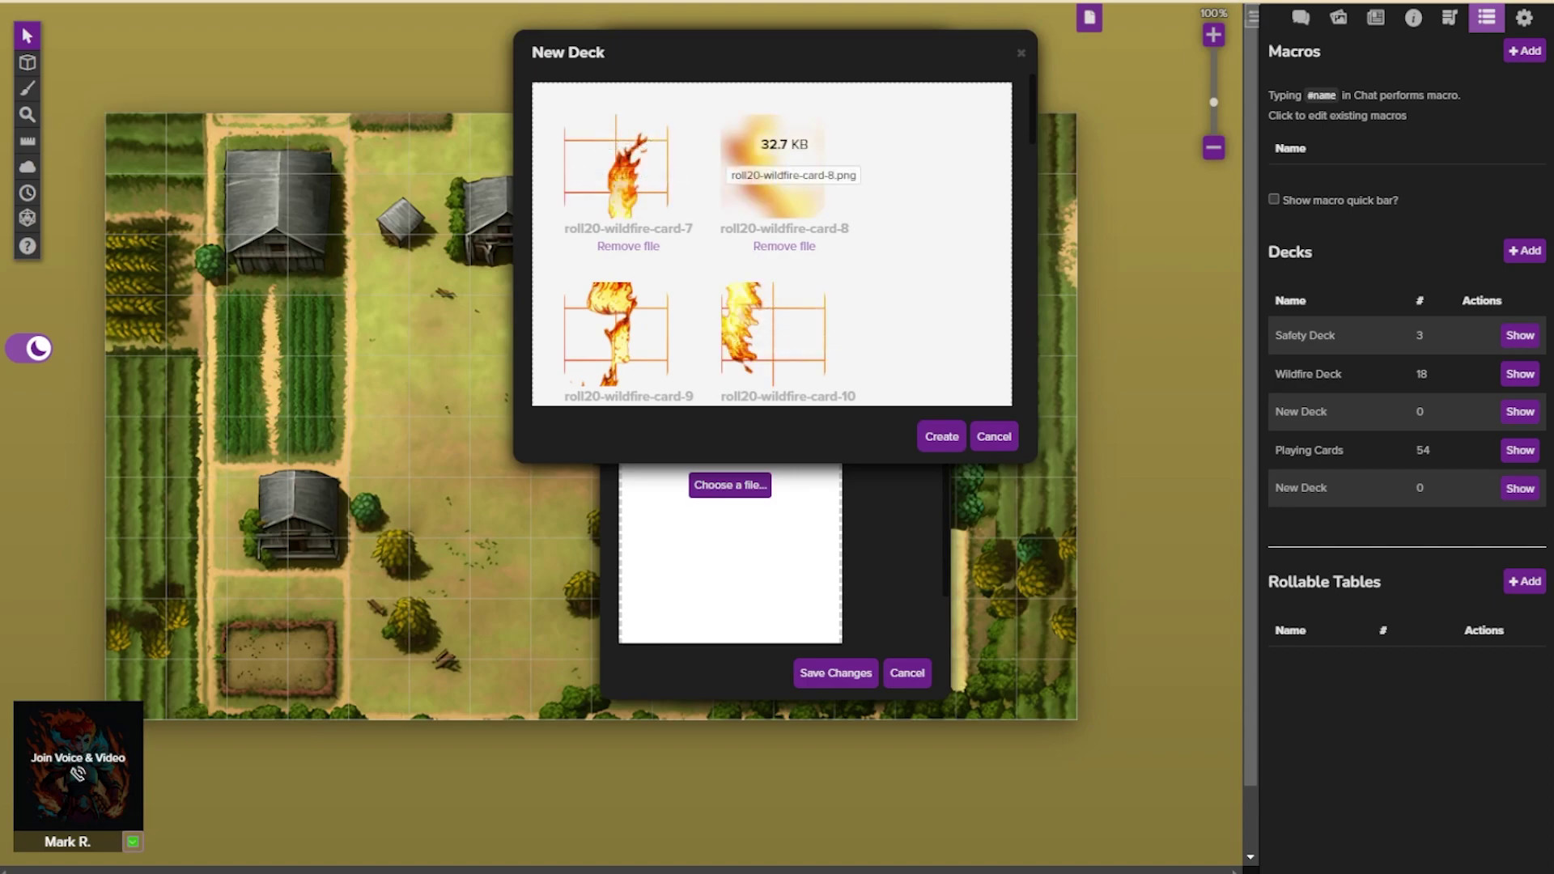
{"action": "scroll", "coordinate": [771, 243], "scroll_direction": "down", "scroll_amount": 5}
{"action": "scroll", "coordinate": [771, 240], "scroll_direction": "down", "scroll_amount": 8}
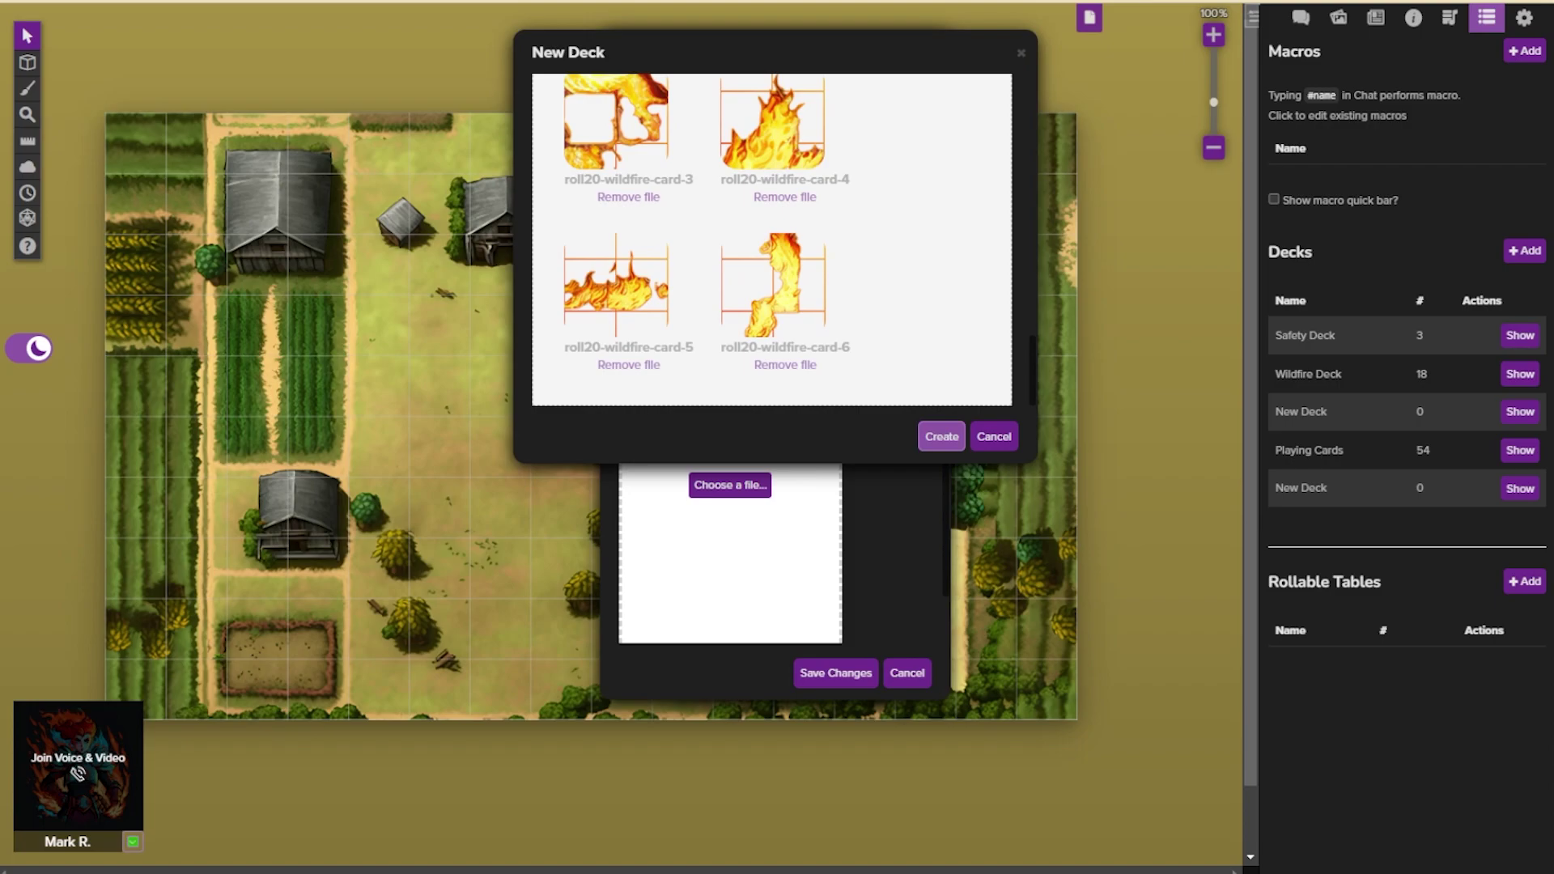
{"action": "left_click", "coordinate": [932, 437]}
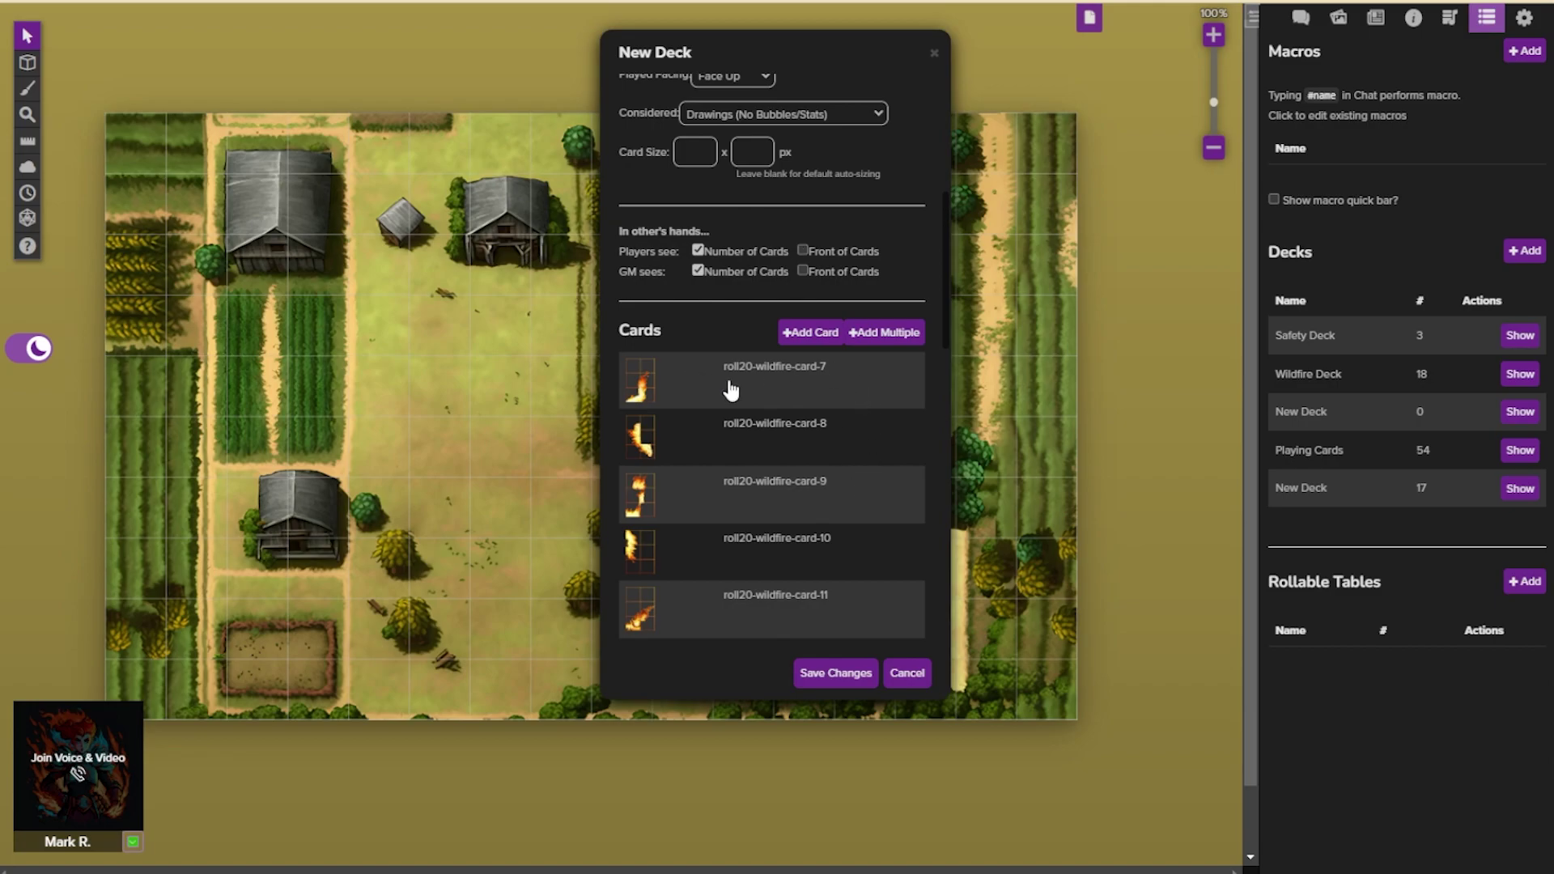
- Set the deck's card backing to smoke backing 2.png from the Wildfire_Deck_Roll20 Card Back folder
{"action": "scroll", "coordinate": [731, 390], "scroll_direction": "down", "scroll_amount": 1}
{"action": "scroll", "coordinate": [730, 391], "scroll_direction": "down", "scroll_amount": 10}
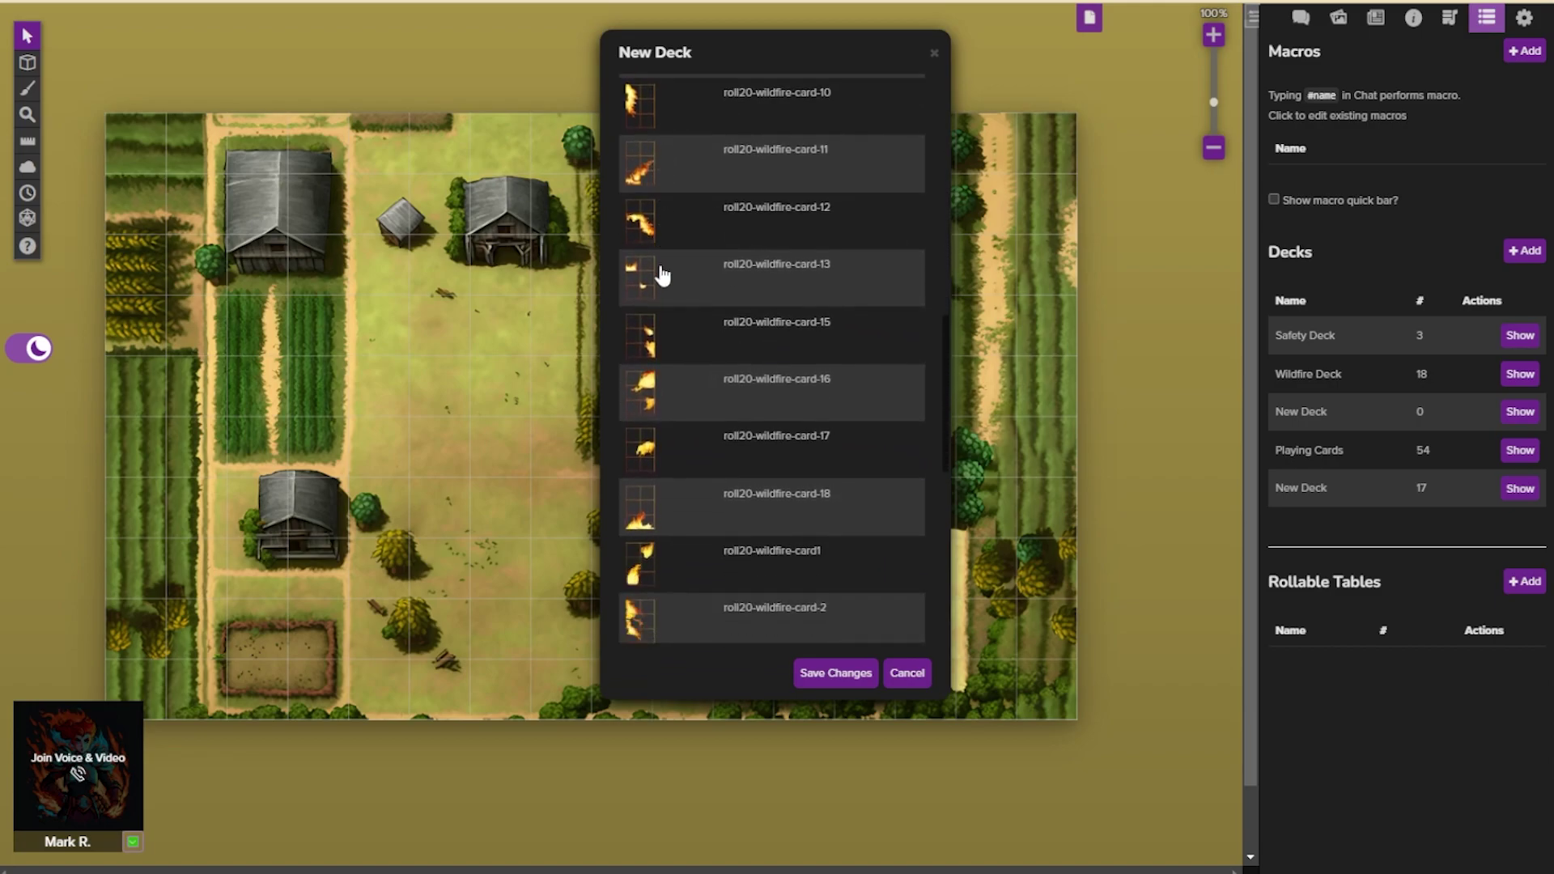
{"action": "scroll", "coordinate": [684, 526], "scroll_direction": "down", "scroll_amount": 3}
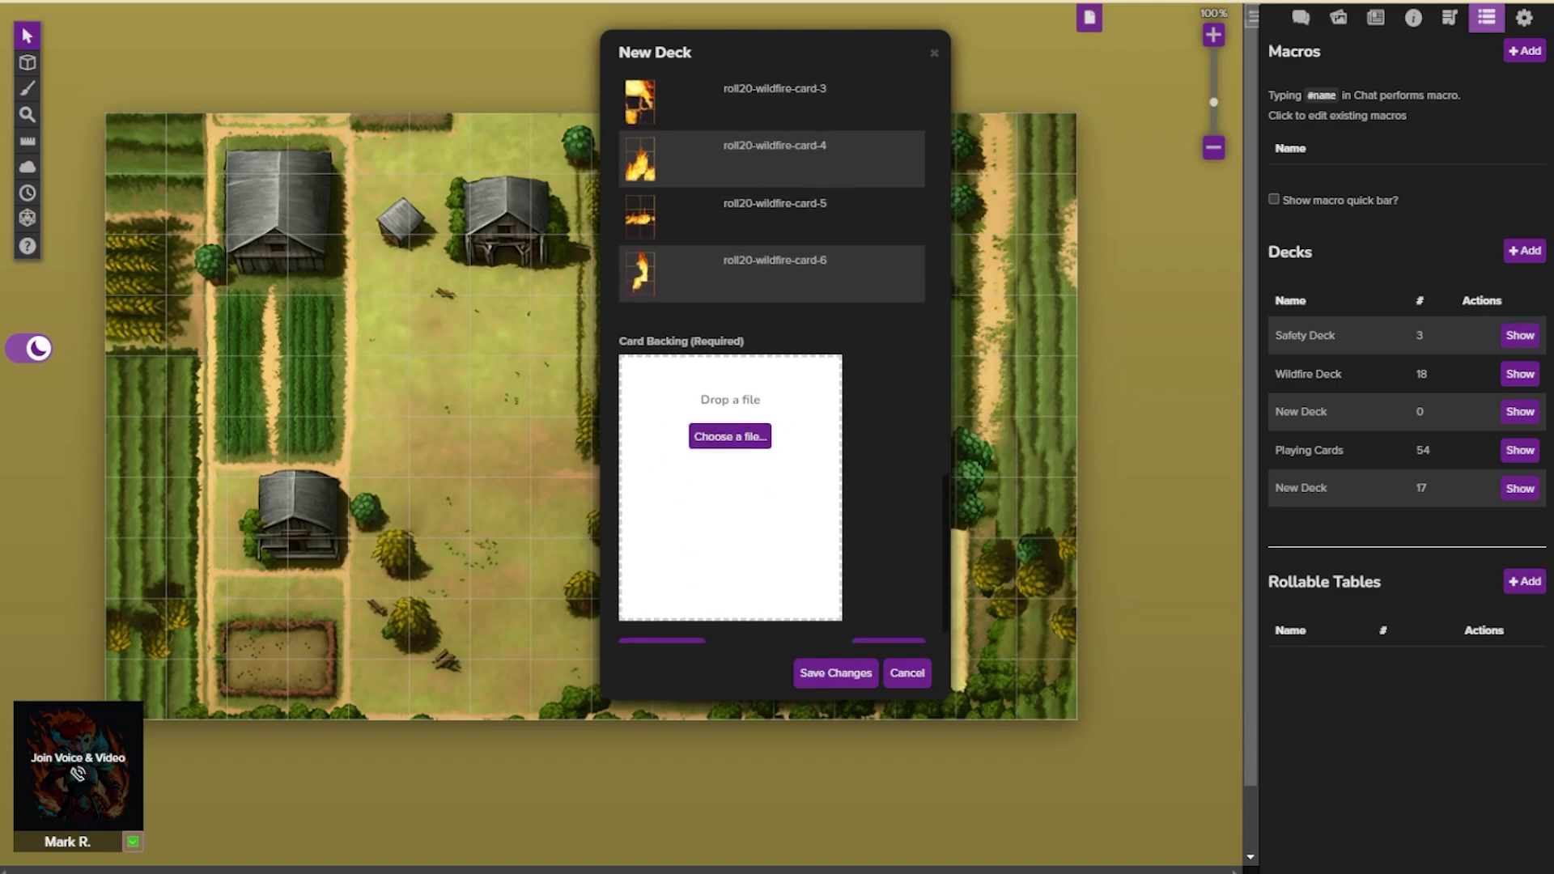
{"action": "key", "text": "alt+Tab"}
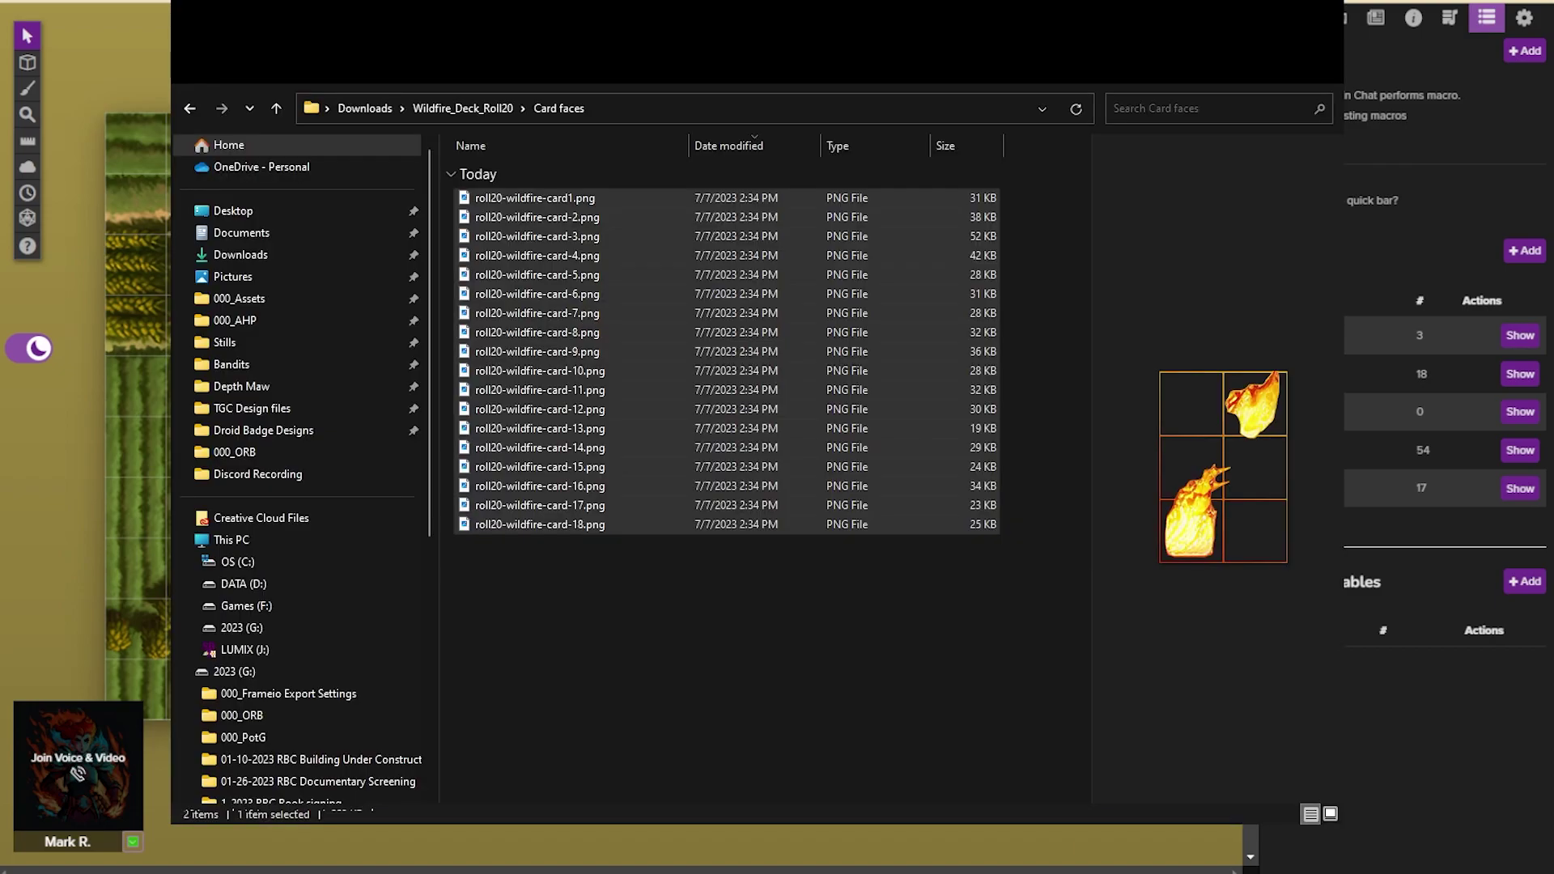
{"action": "left_click", "coordinate": [462, 108]}
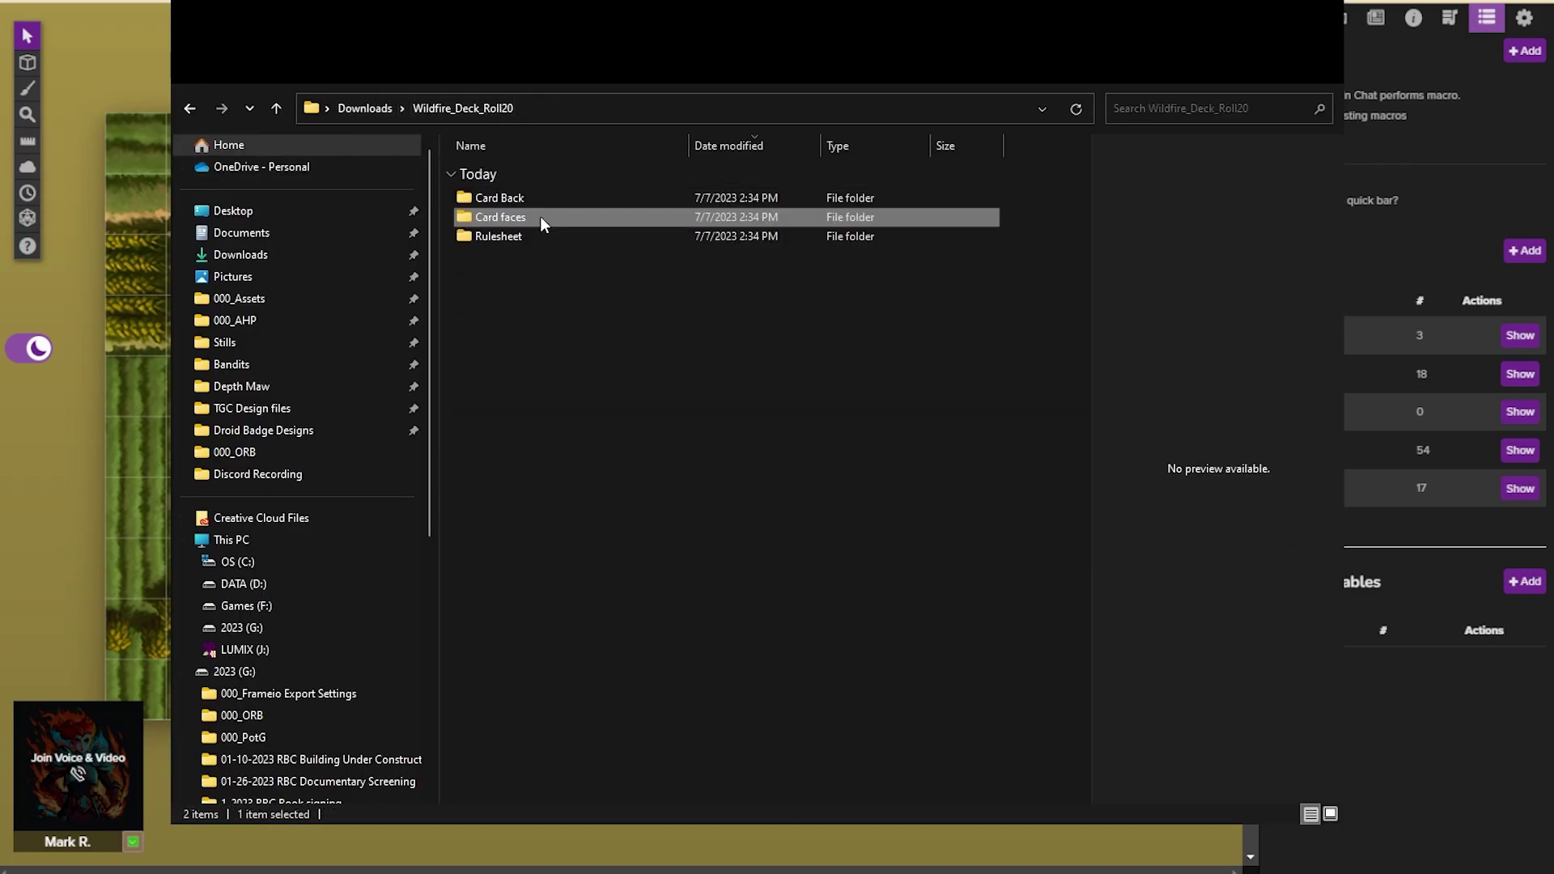
{"action": "double_click", "coordinate": [508, 193]}
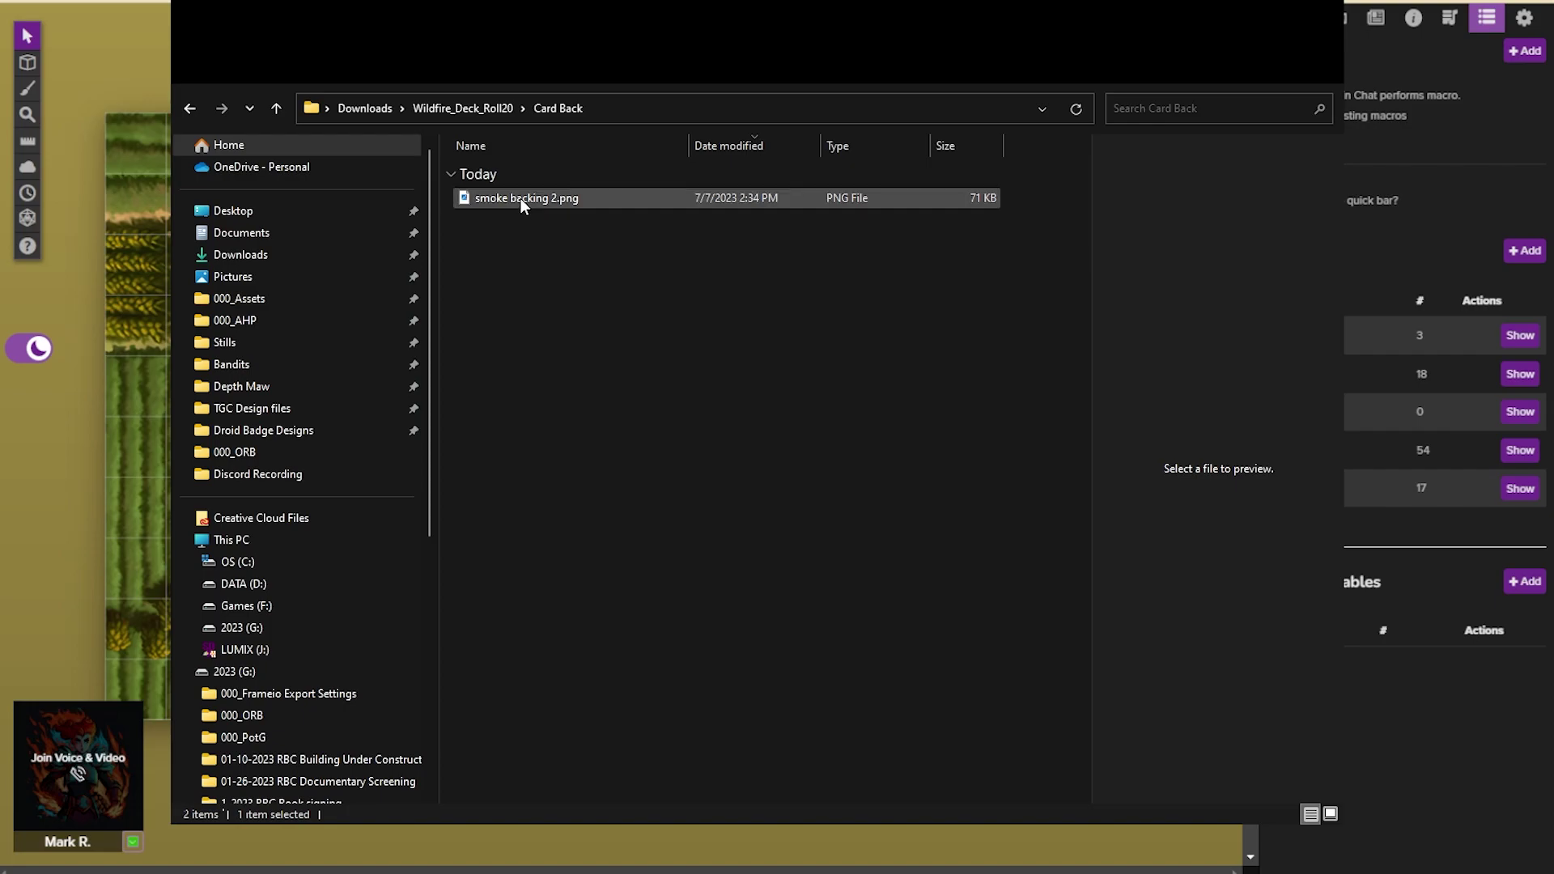
{"action": "left_click", "coordinate": [521, 197]}
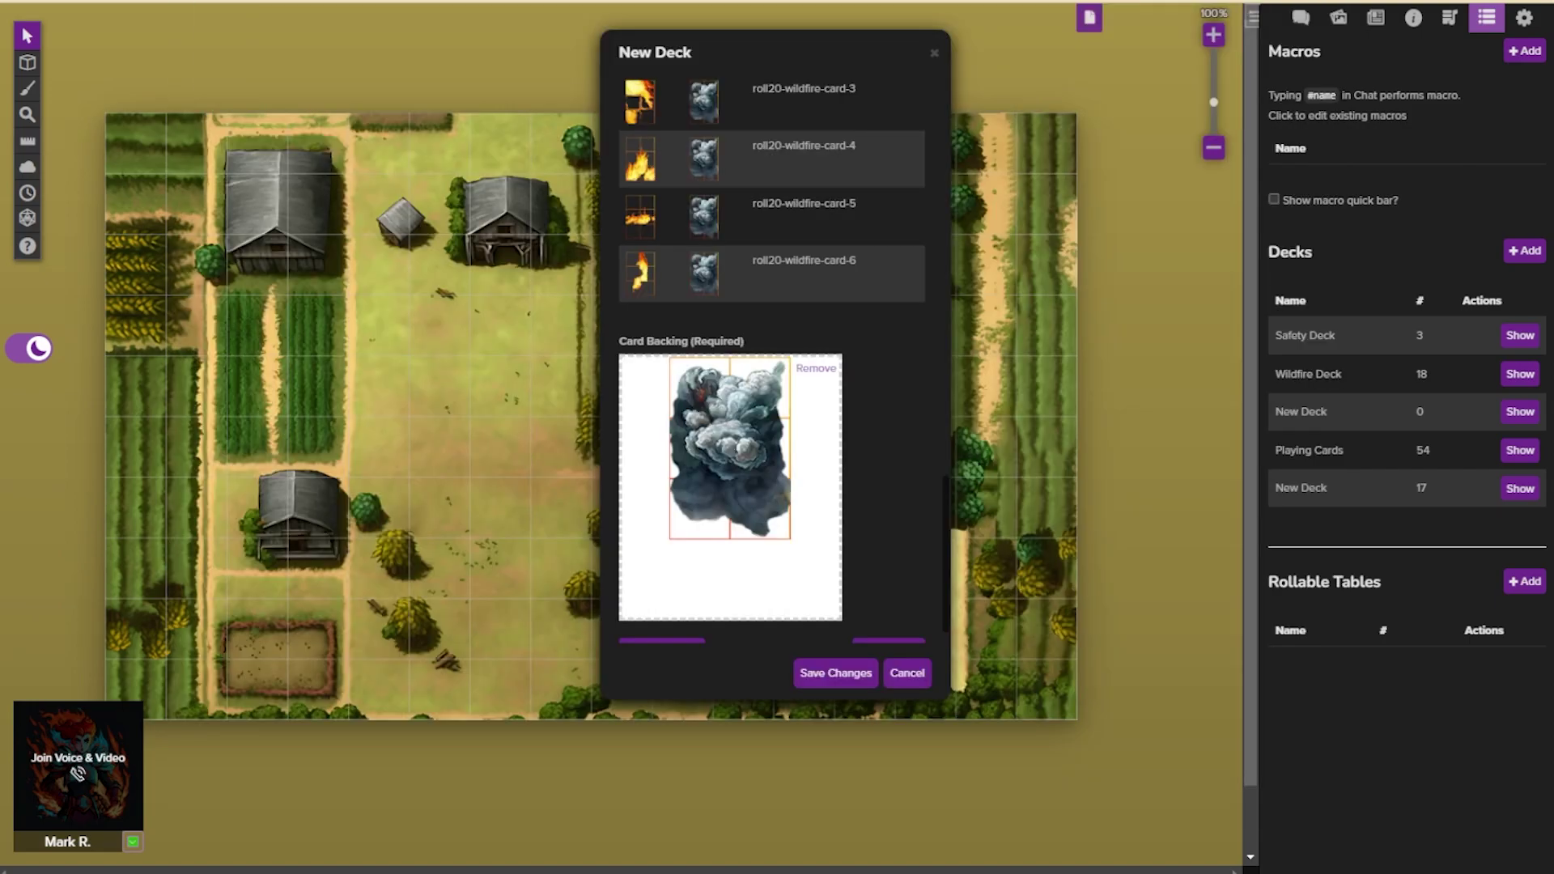
- Check the backing on all the cards in the deck's list and save the deck's changes
{"action": "scroll", "coordinate": [771, 356], "scroll_direction": "down", "scroll_amount": 5}
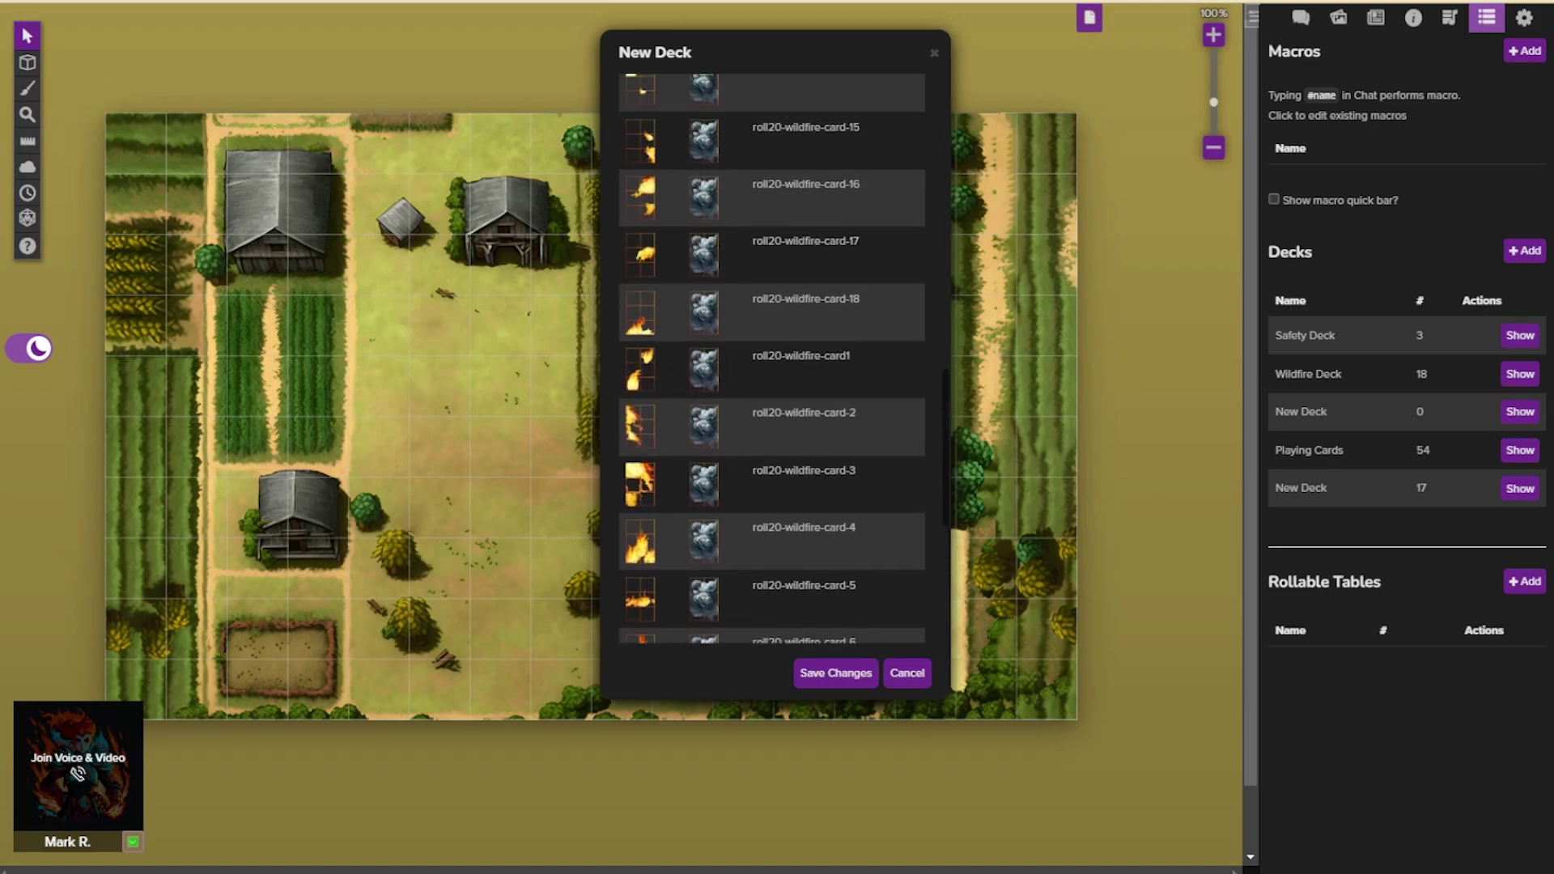
{"action": "scroll", "coordinate": [771, 356], "scroll_direction": "up", "scroll_amount": 8}
{"action": "scroll", "coordinate": [771, 356], "scroll_direction": "down", "scroll_amount": 10}
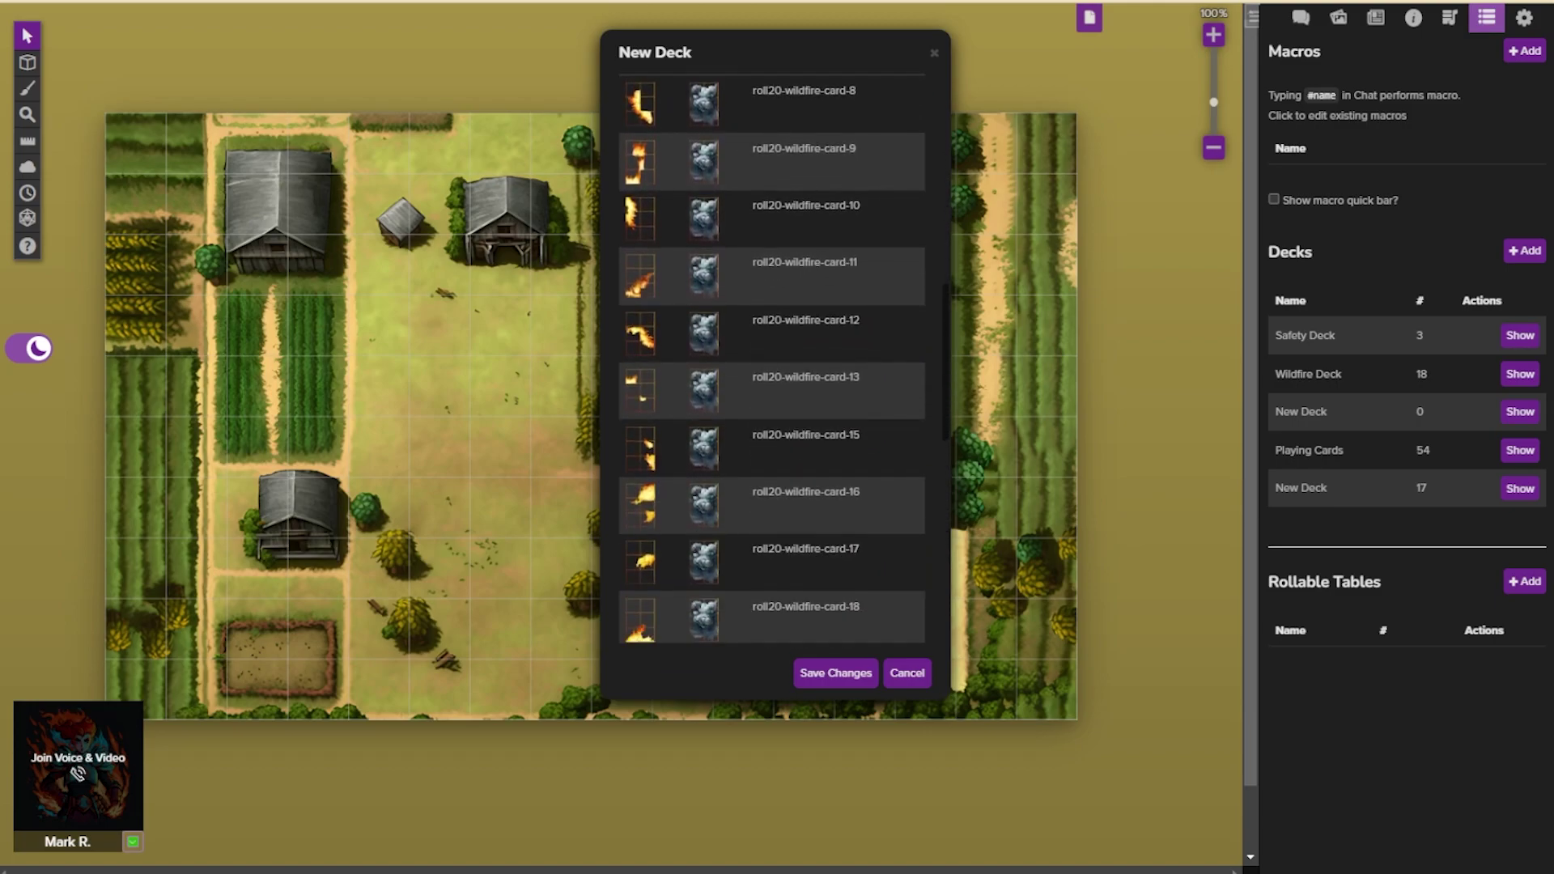
{"action": "scroll", "coordinate": [772, 356], "scroll_direction": "down", "scroll_amount": 4}
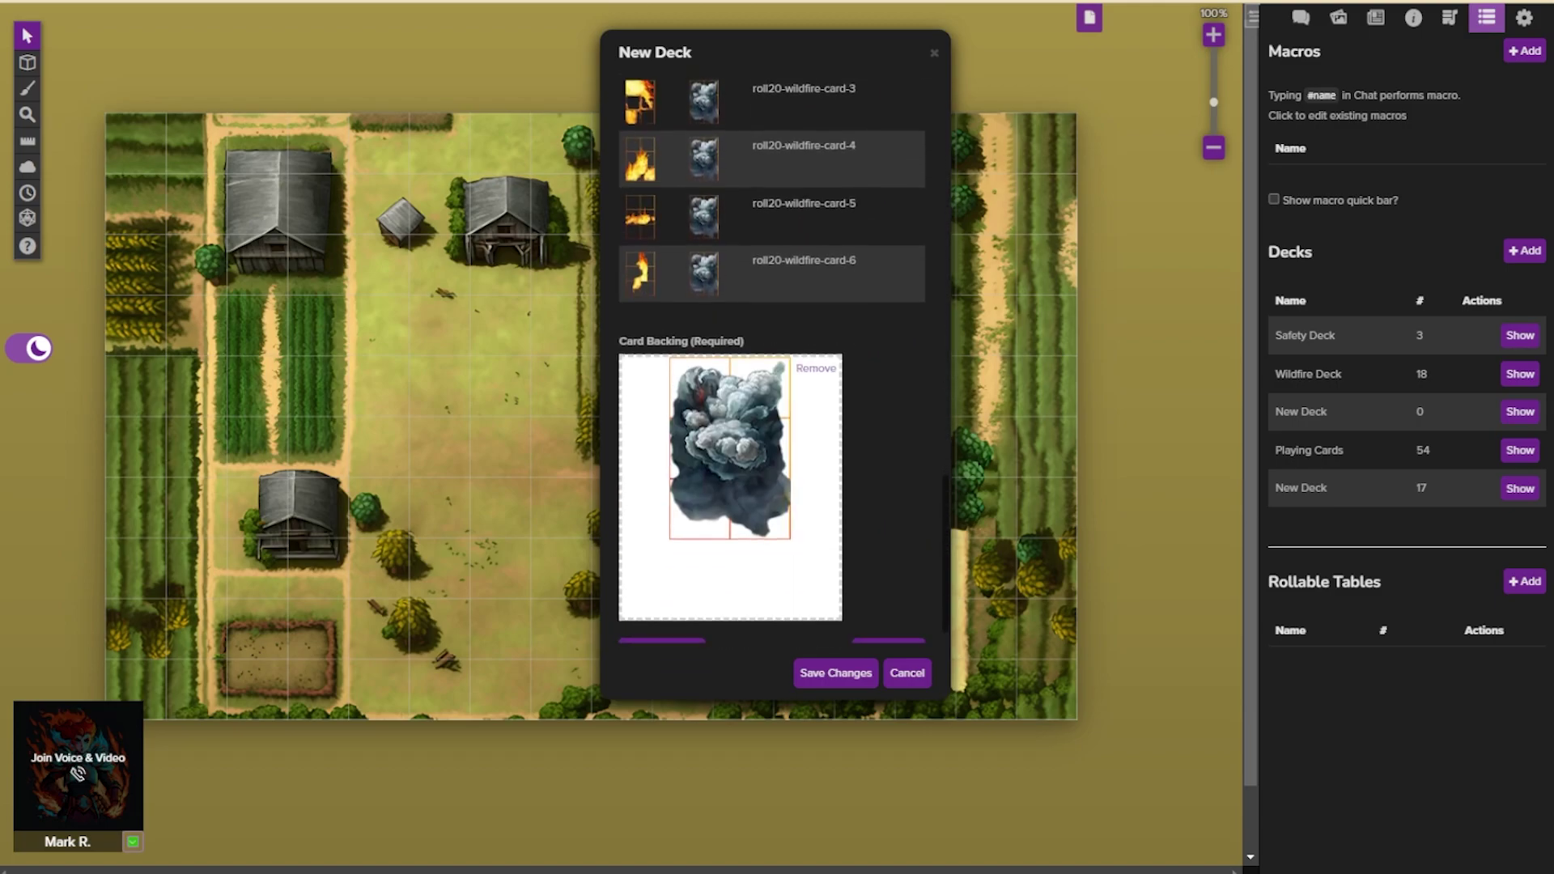
{"action": "scroll", "coordinate": [771, 356], "scroll_direction": "up", "scroll_amount": 8}
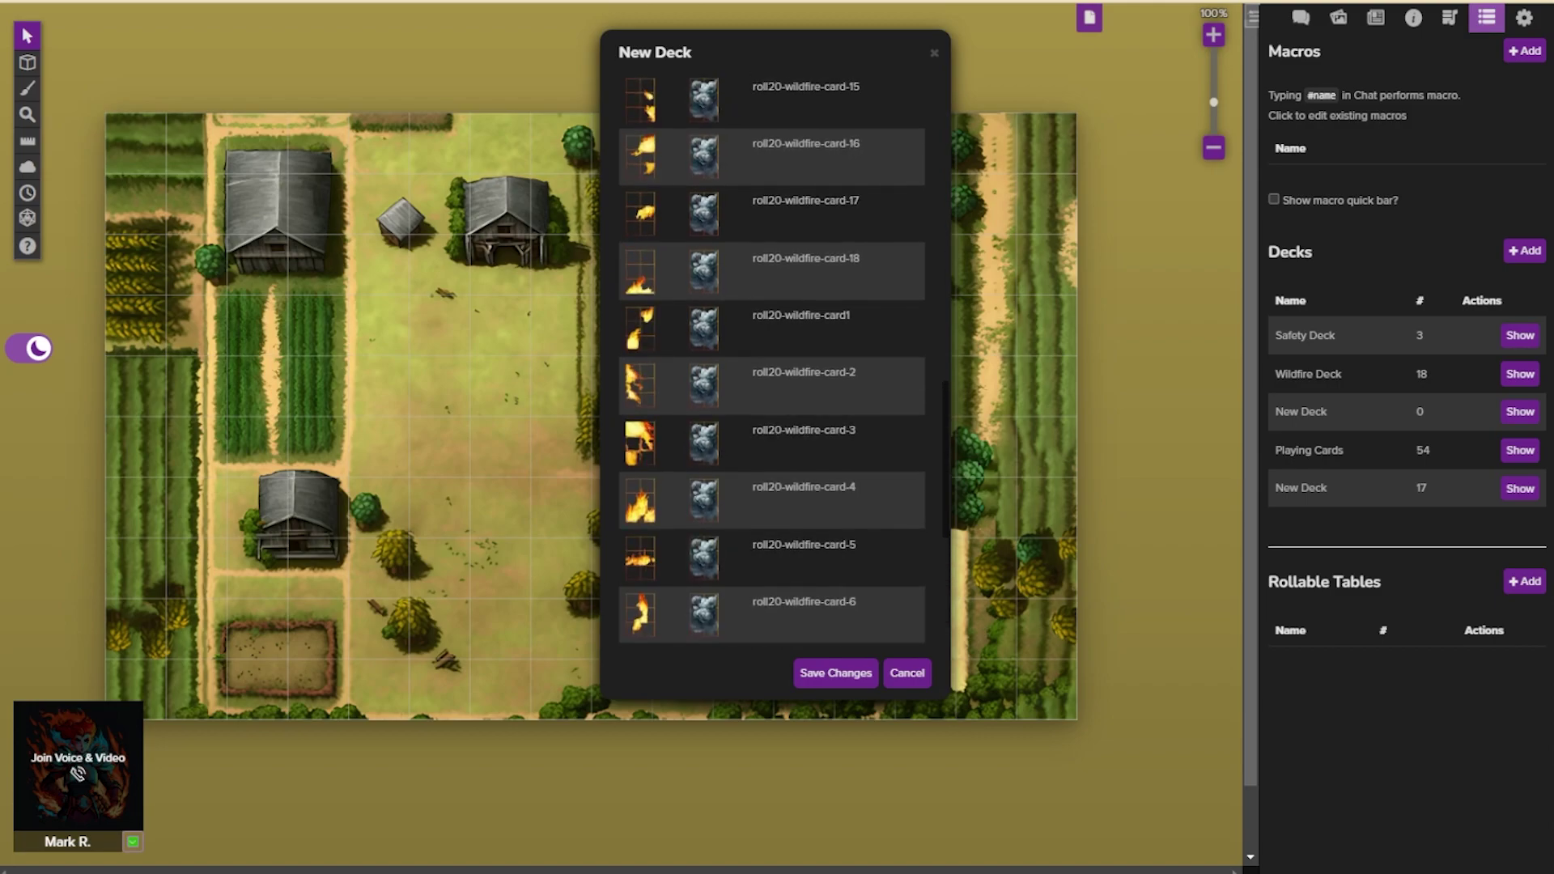
{"action": "scroll", "coordinate": [771, 356], "scroll_direction": "up", "scroll_amount": 2}
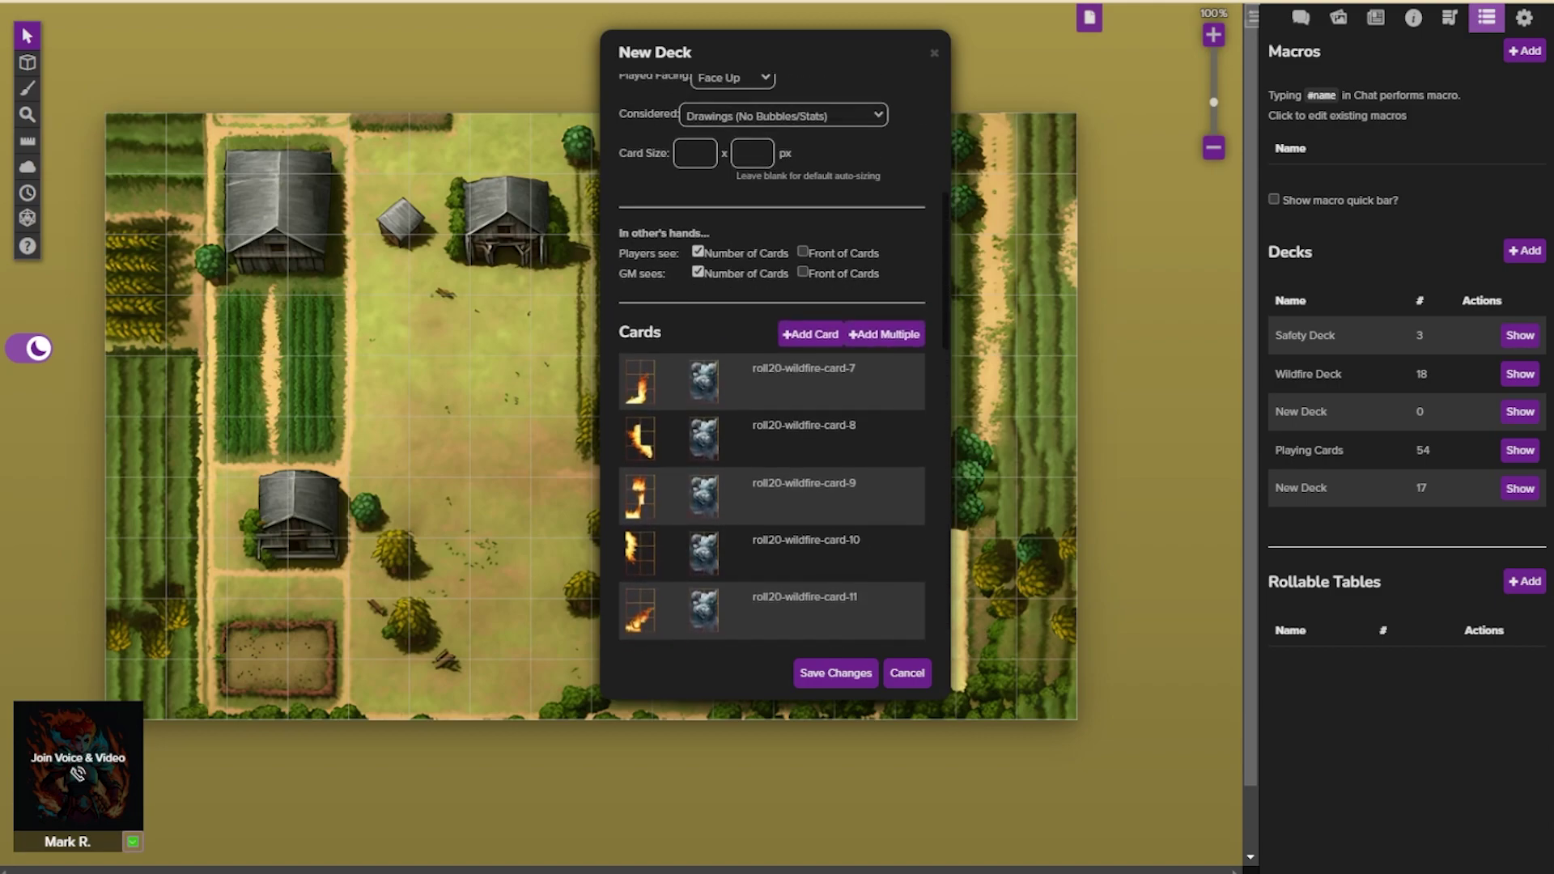
{"action": "left_click", "coordinate": [835, 672]}
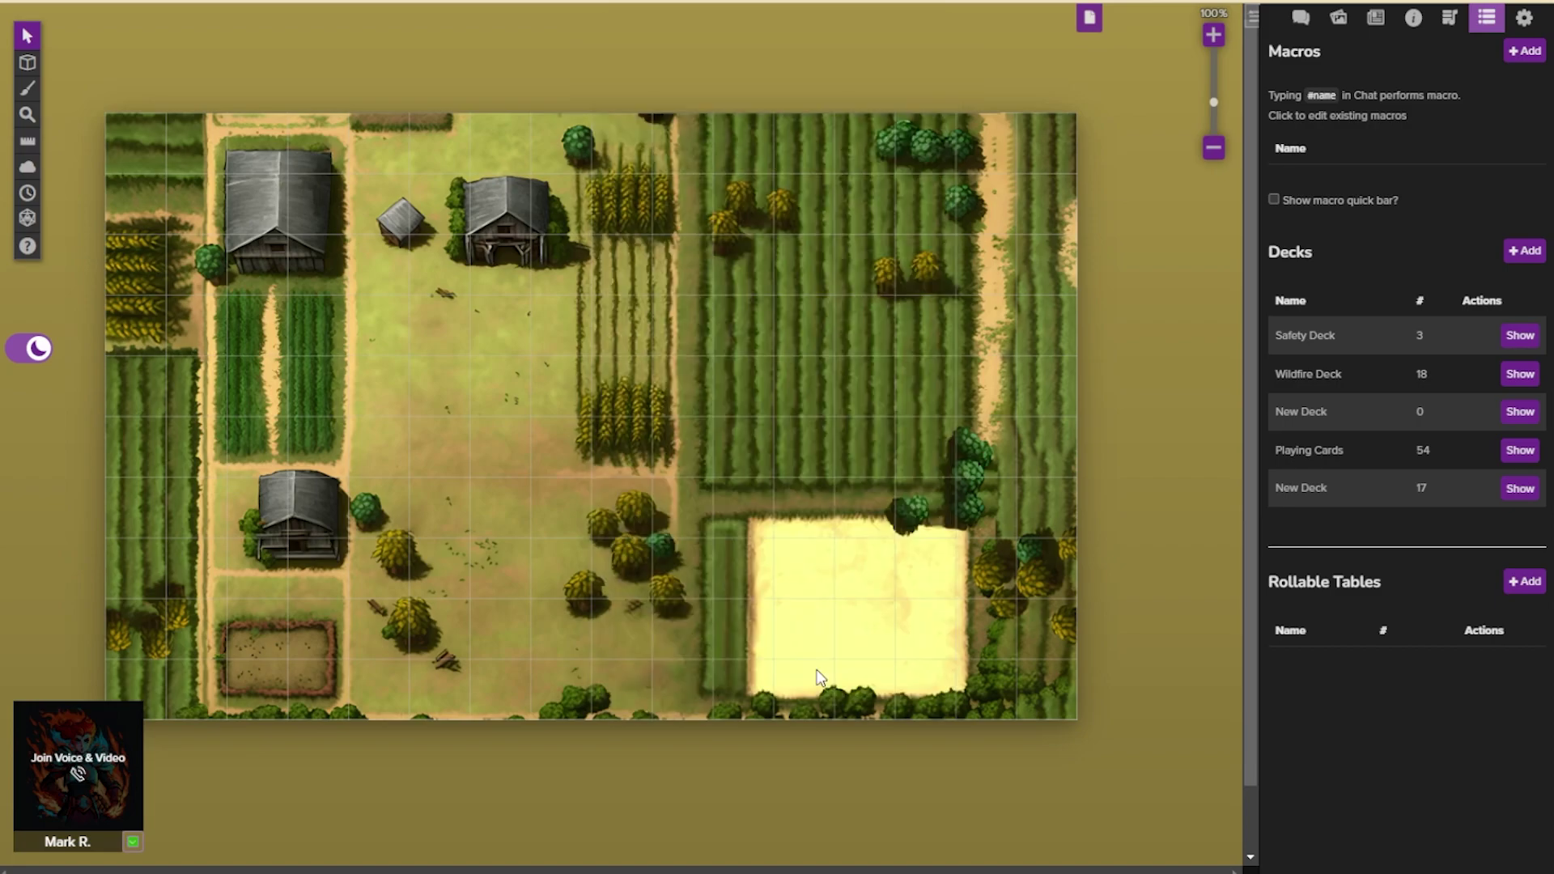
- Reopen the newly created deck and rename it Wildfire Terrain Deck
{"action": "left_click", "coordinate": [1361, 500]}
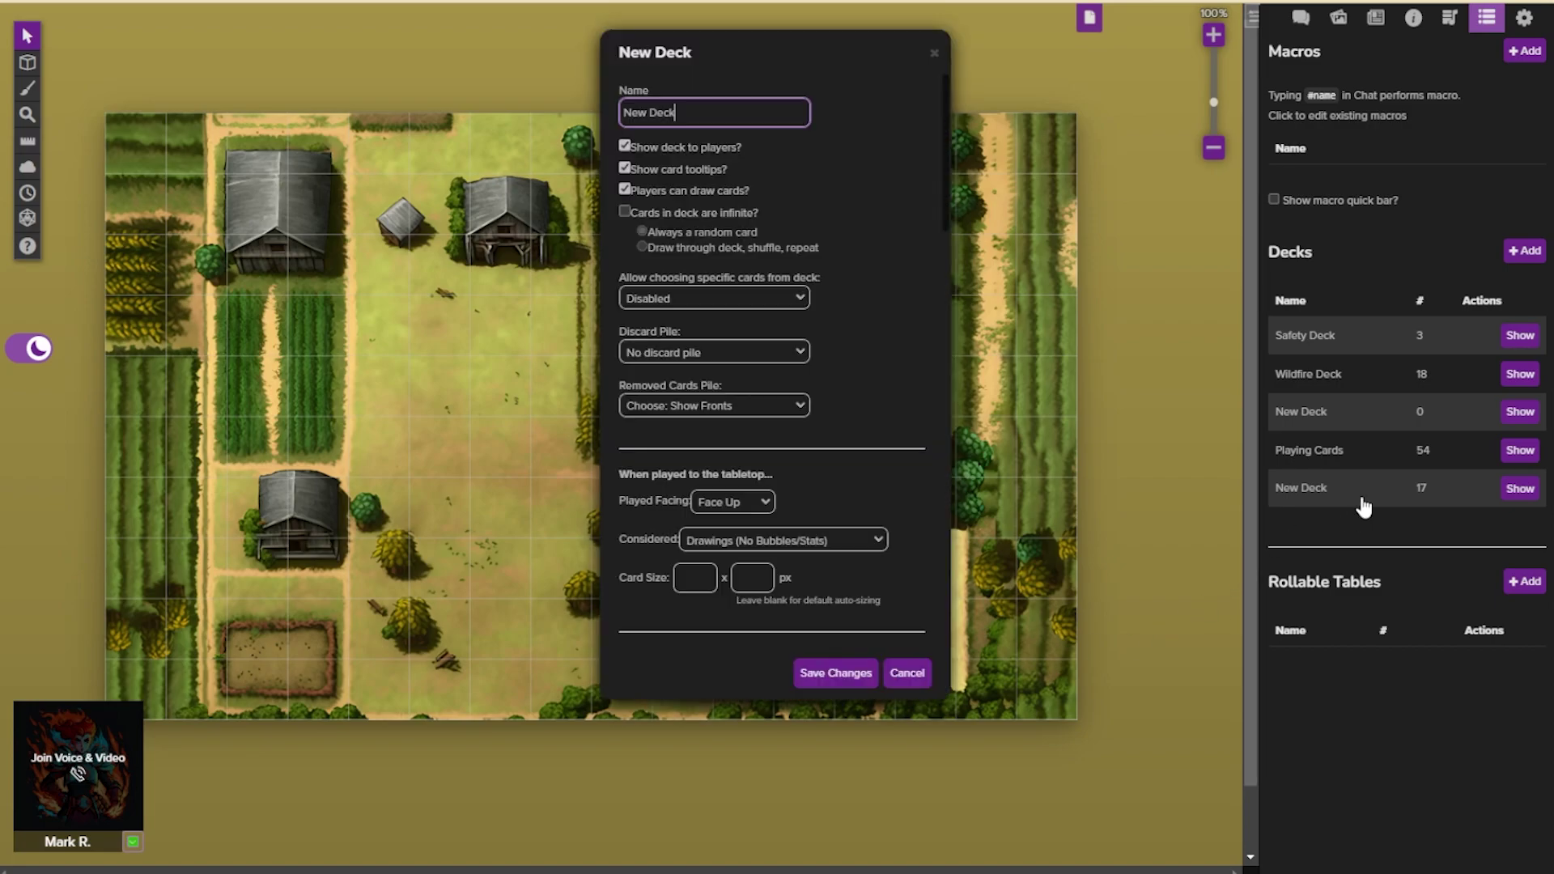
{"action": "left_click_drag", "start_coordinate": [681, 113], "coordinate": [580, 129]}
{"action": "type", "text": "Wildfire Terrain Deck"}
- Turn off showing the deck, card tooltips and player draws, and make its cards infinite with "Draw through deck, shuffle, repeat"
{"action": "left_click", "coordinate": [627, 146]}
{"action": "left_click", "coordinate": [626, 169]}
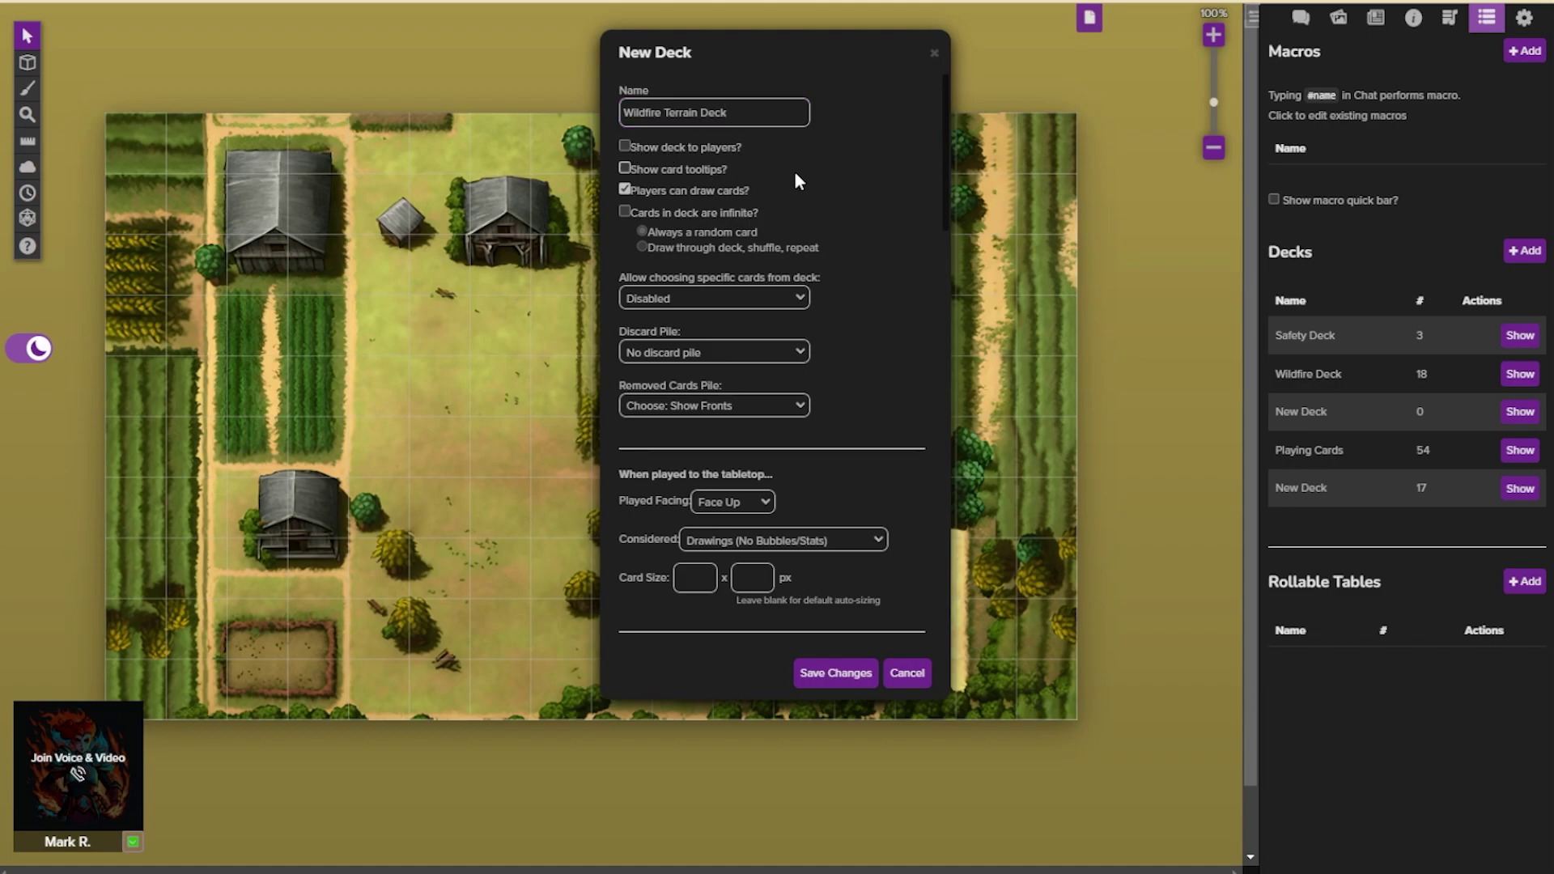
{"action": "left_click", "coordinate": [631, 191]}
{"action": "left_click", "coordinate": [625, 212]}
{"action": "left_click", "coordinate": [642, 247]}
- Set choosing specific cards to "GM Choose: Show Fronts" and the removed cards pile to "No Removed Cards Pile"
{"action": "scroll", "coordinate": [843, 230], "scroll_direction": "down", "scroll_amount": 1}
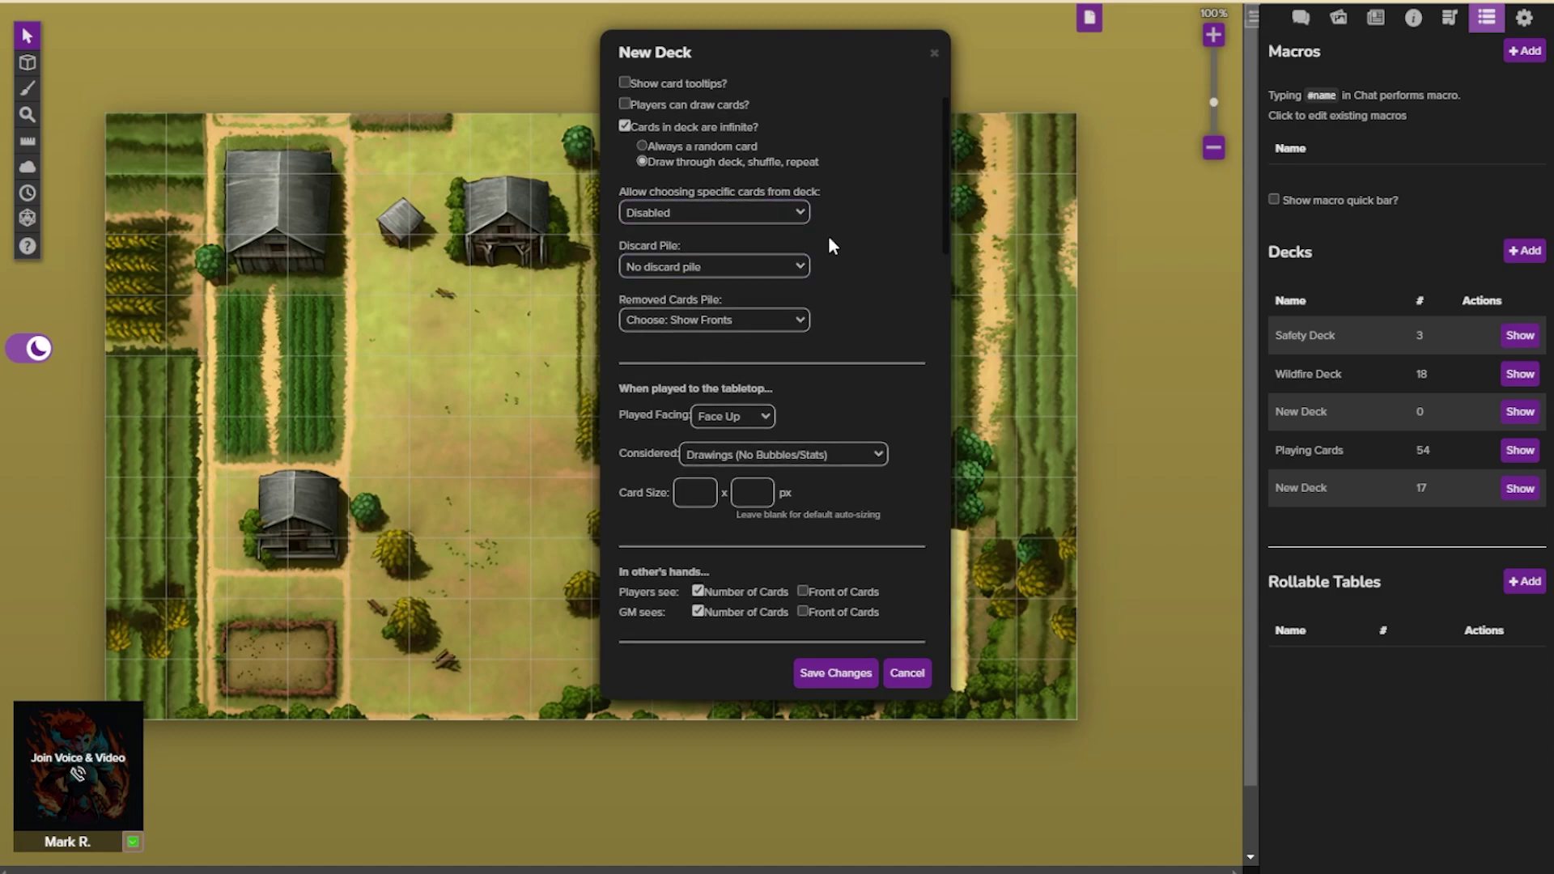
{"action": "left_click", "coordinate": [734, 212]}
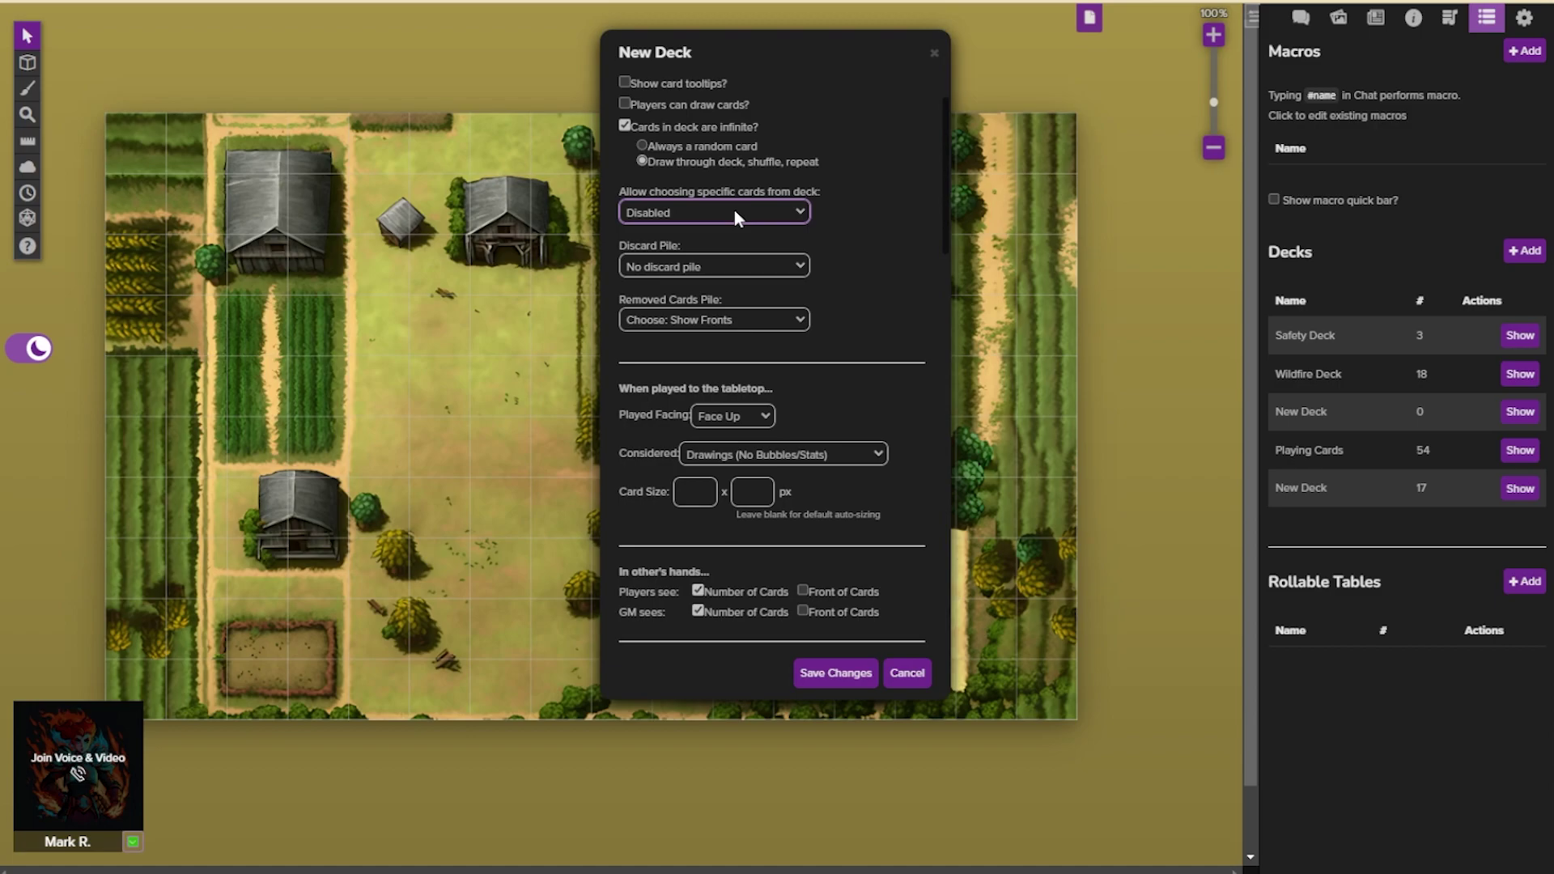
{"action": "left_click", "coordinate": [731, 276]}
{"action": "left_click", "coordinate": [751, 327]}
{"action": "left_click", "coordinate": [751, 354]}
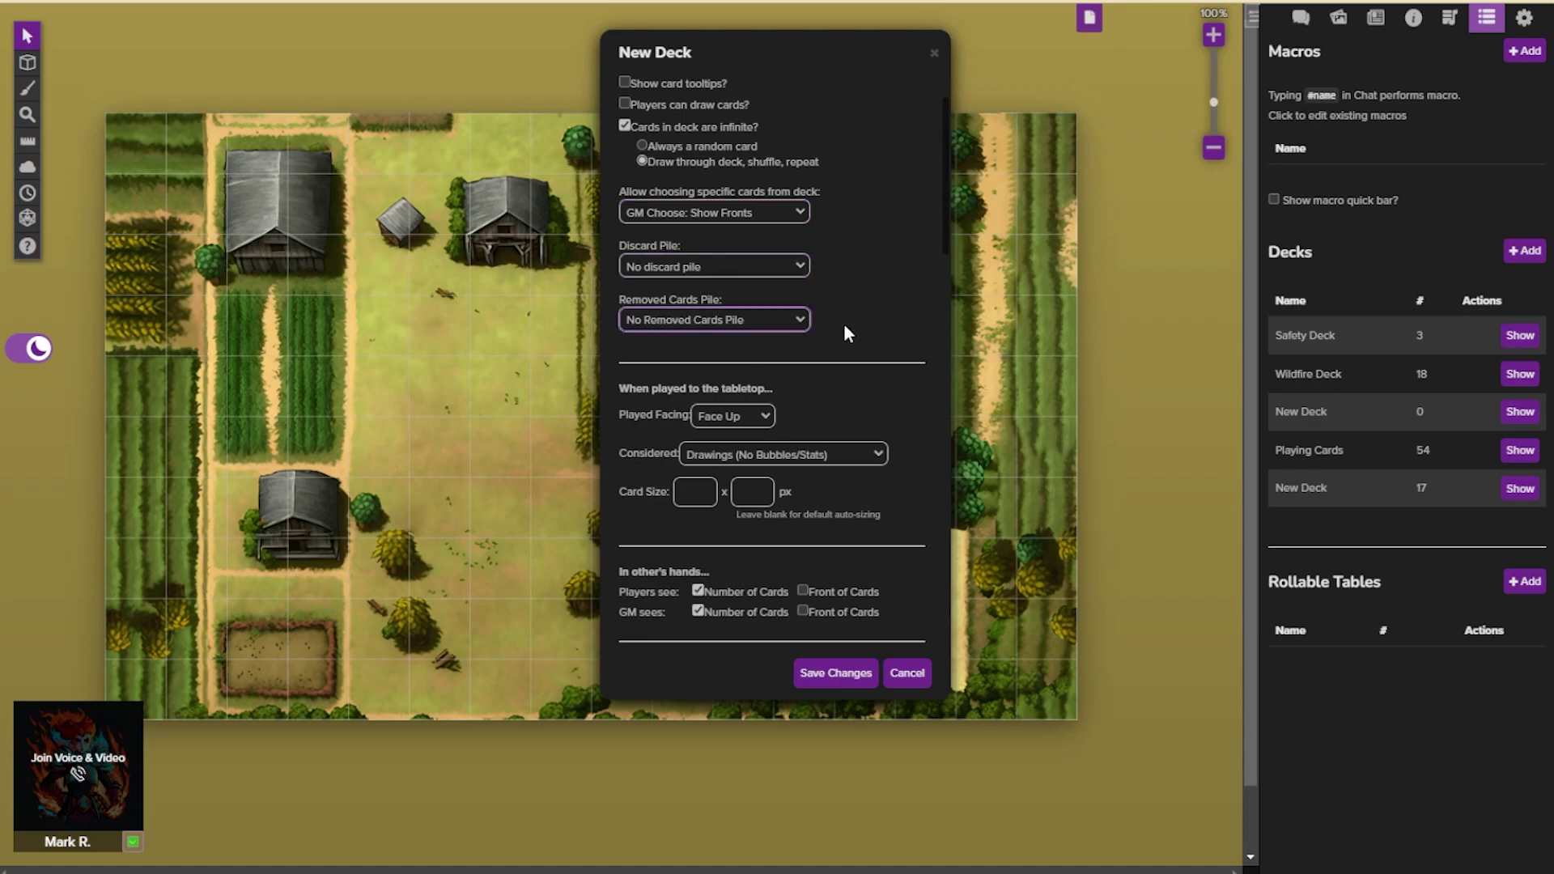
- Keep Face Up as the facing for cards played to the tabletop
{"action": "scroll", "coordinate": [843, 323], "scroll_direction": "down", "scroll_amount": 1}
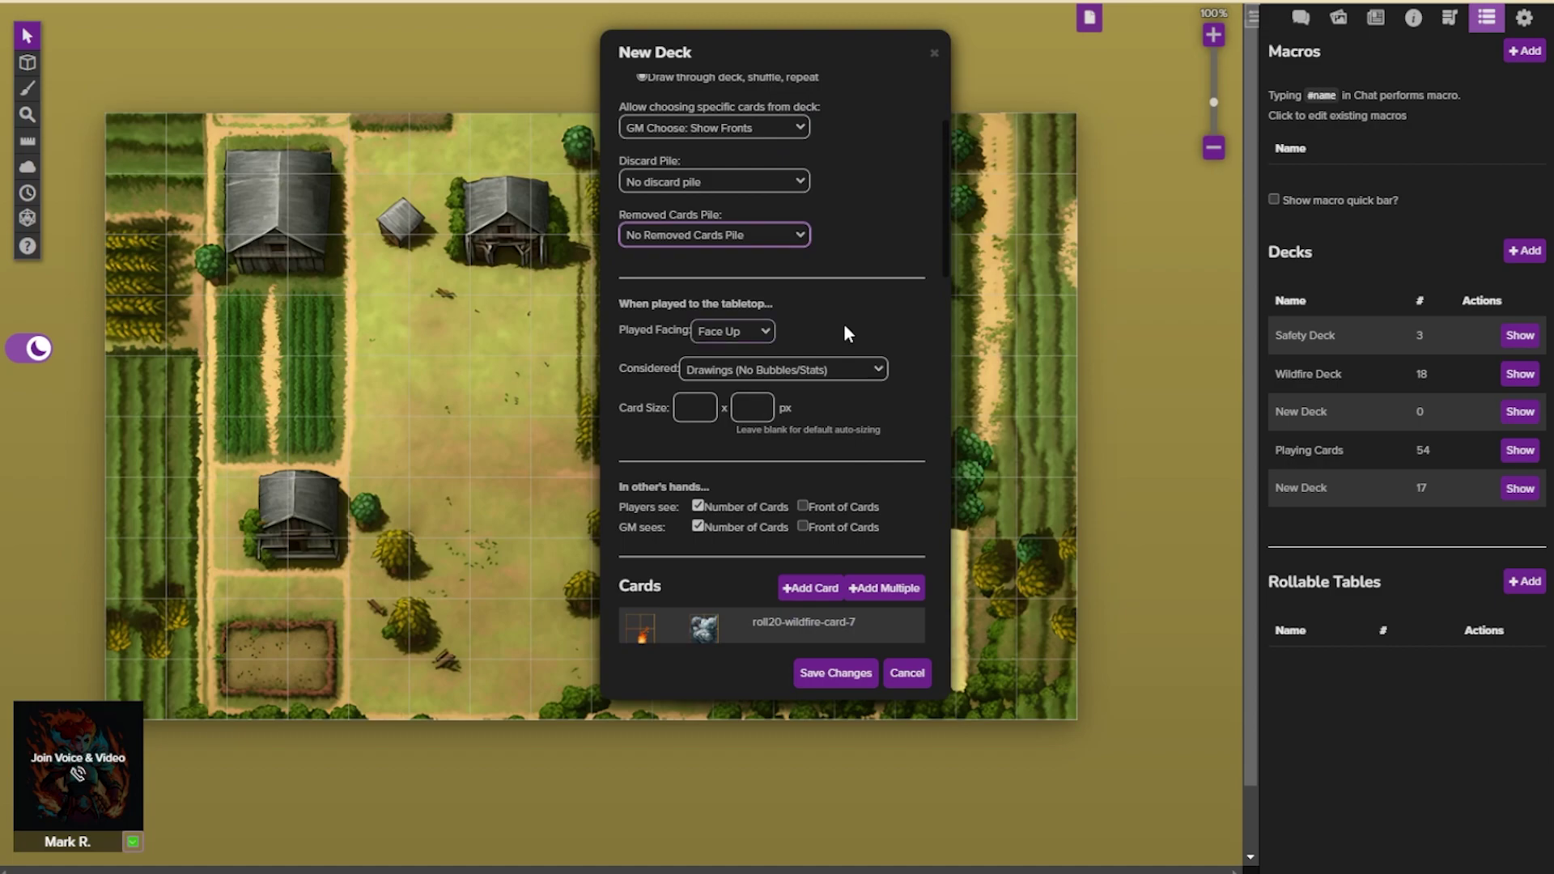
{"action": "left_click", "coordinate": [765, 335]}
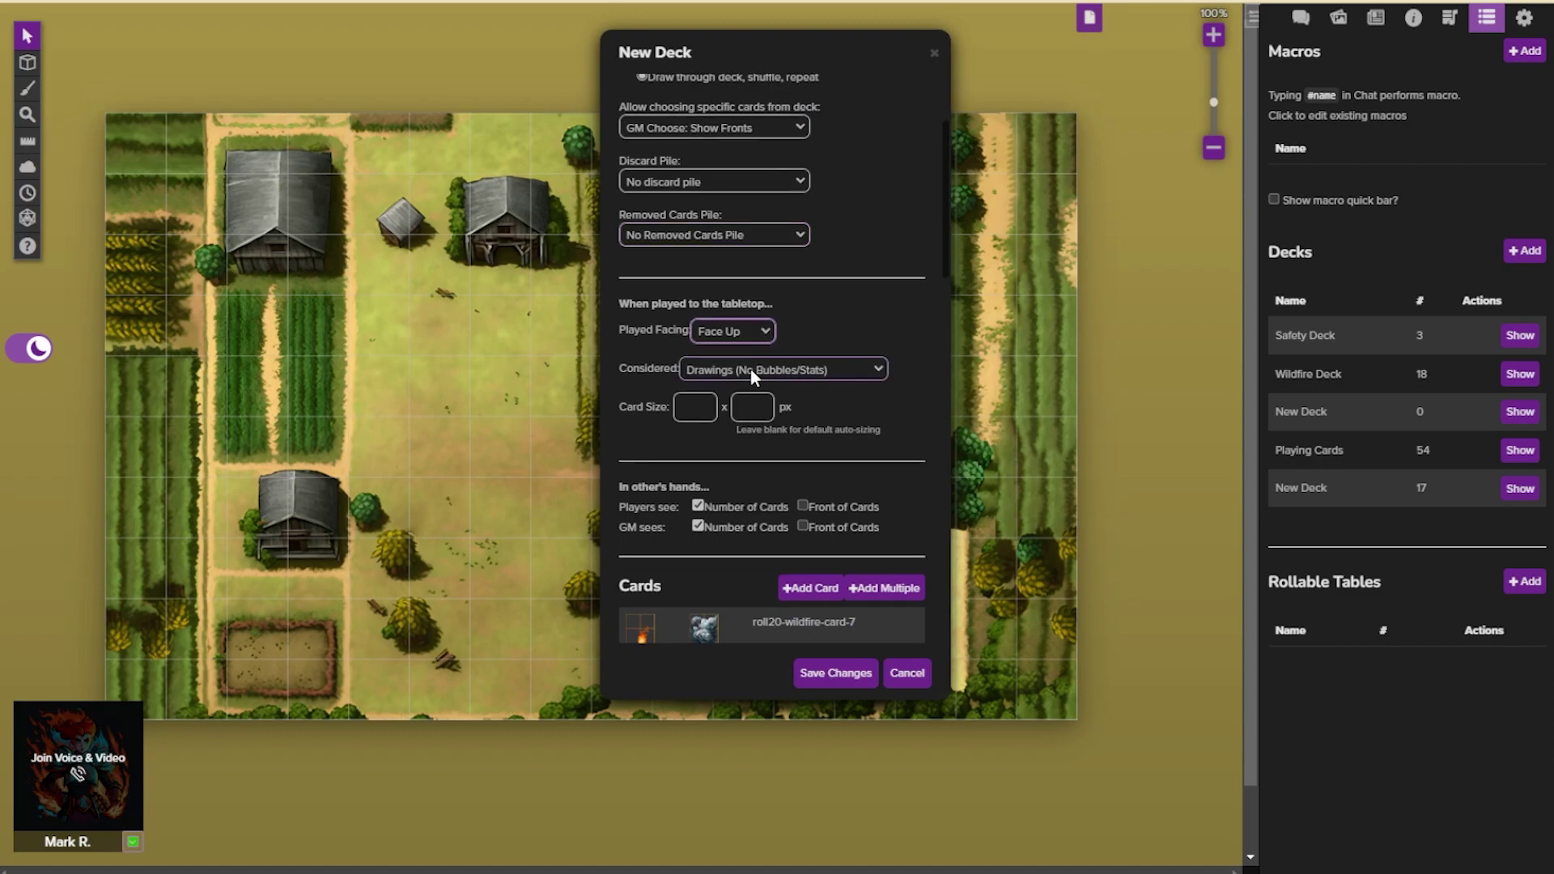
{"action": "scroll", "coordinate": [813, 332], "scroll_direction": "down", "scroll_amount": 1}
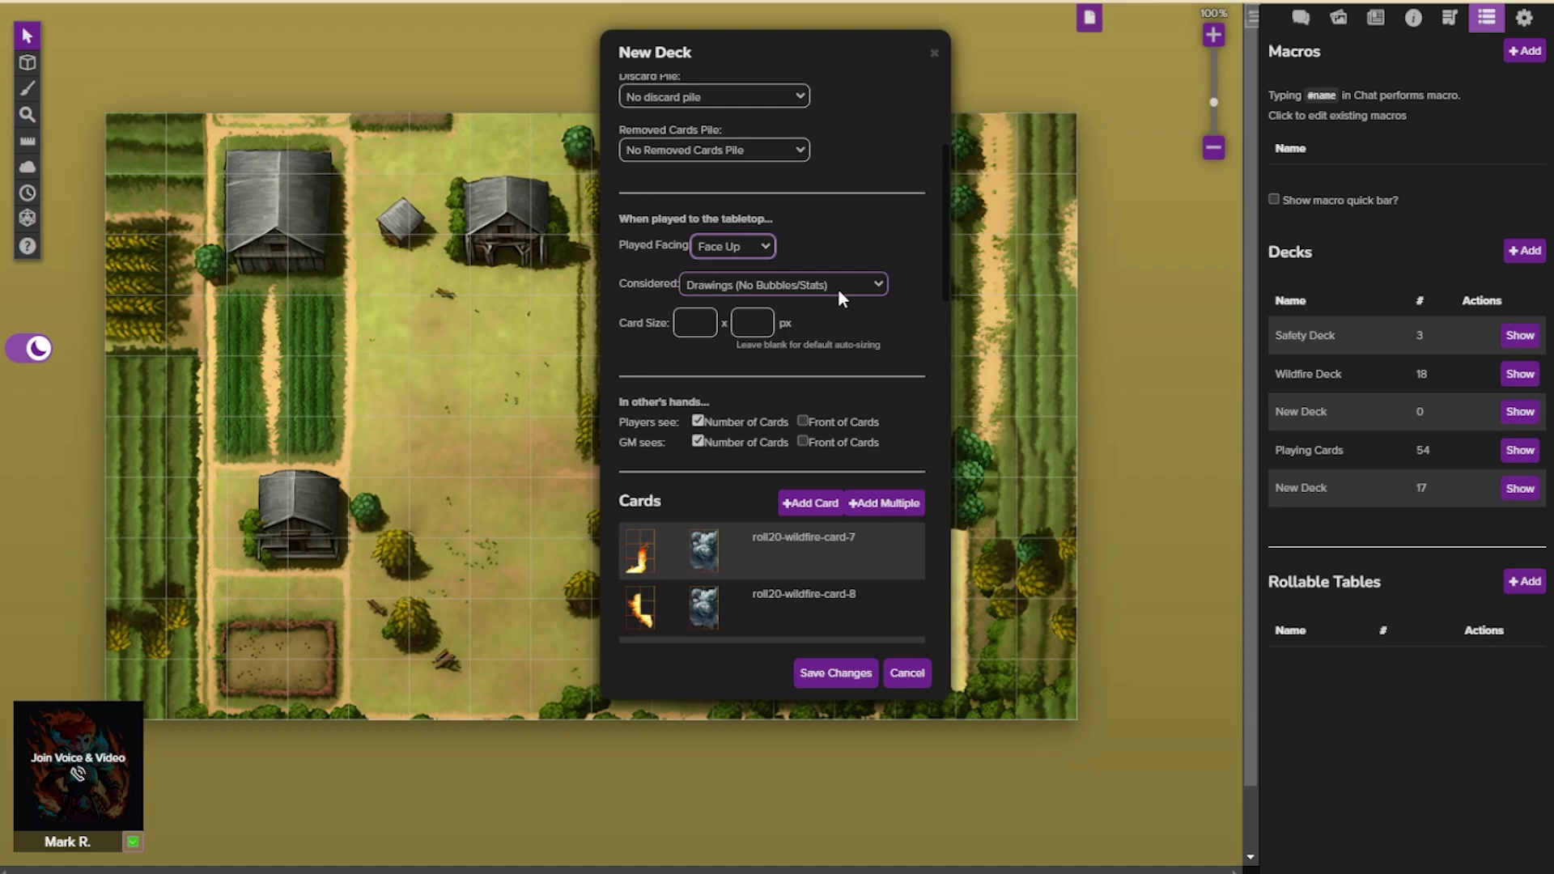
- Set the size of cards played to the tabletop to 140 x 210 px
{"action": "left_click", "coordinate": [694, 323]}
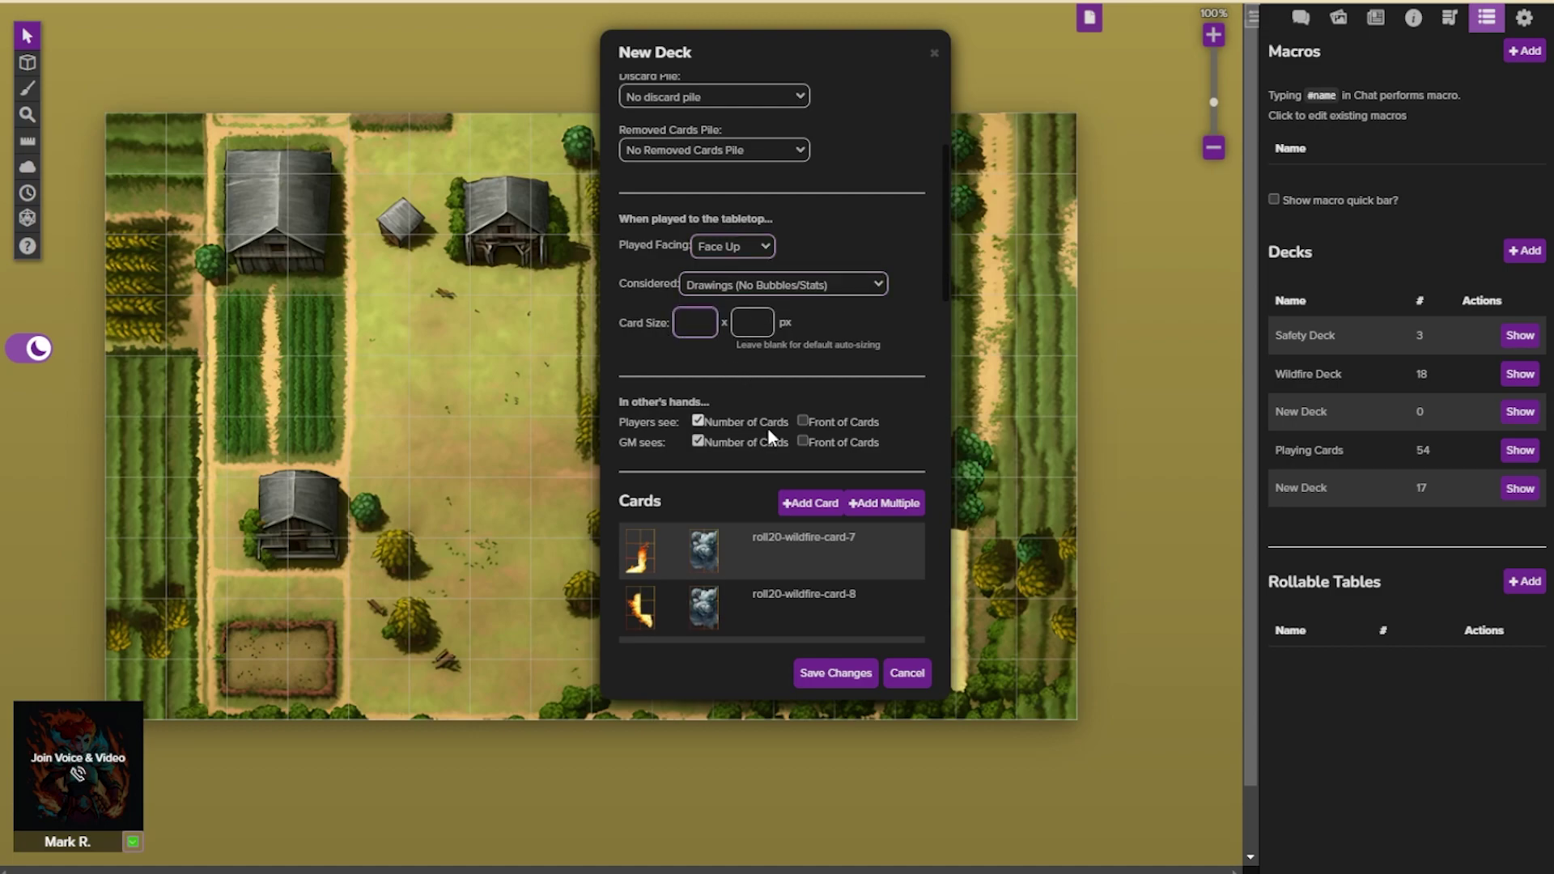
{"action": "type", "text": "140"}
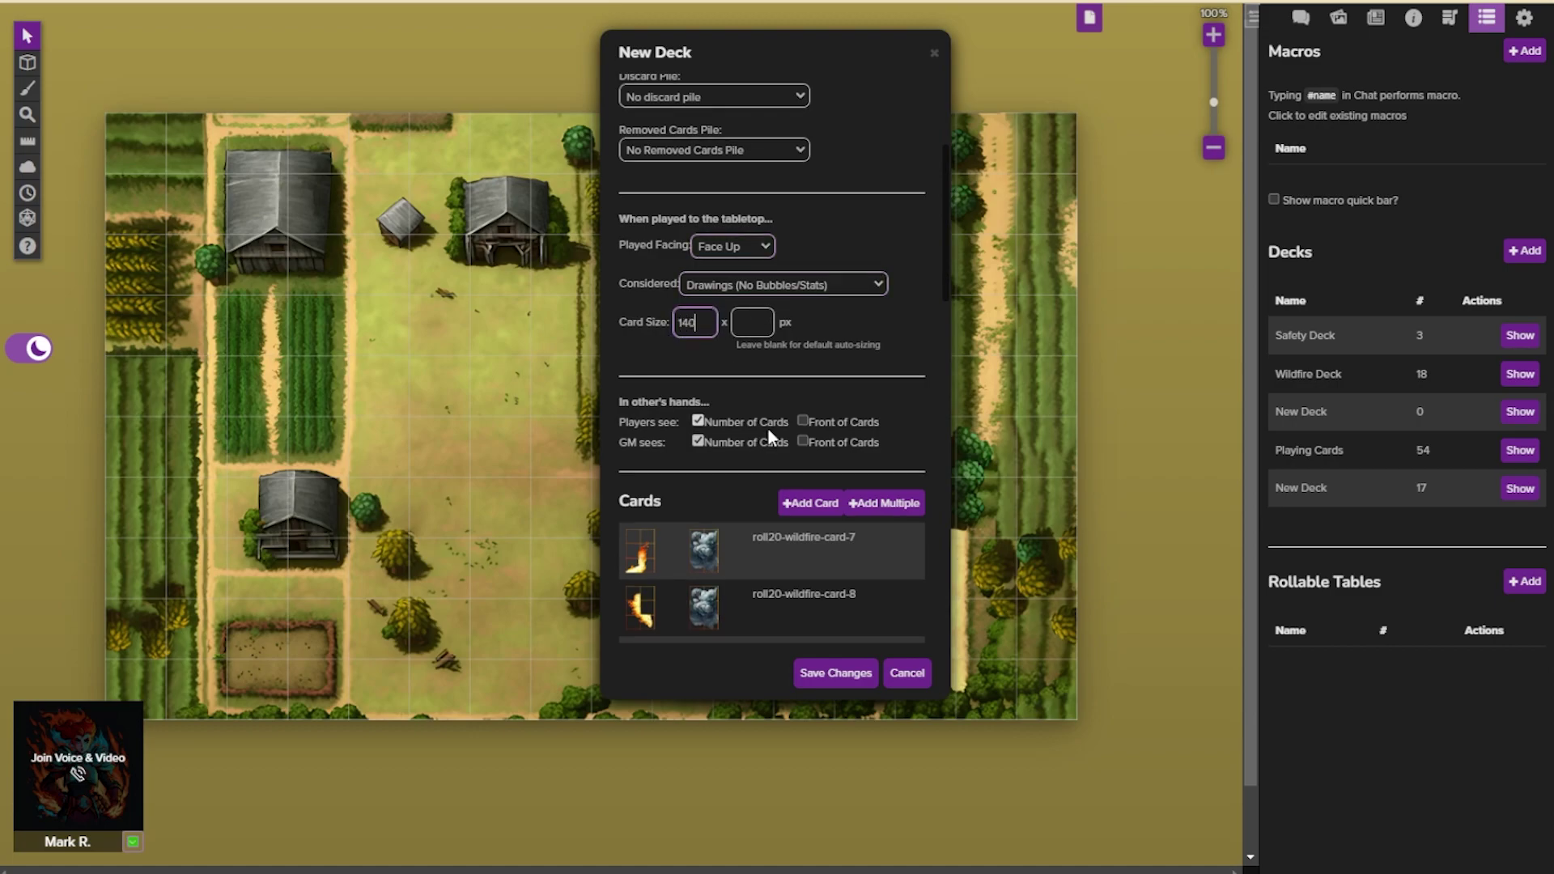
{"action": "left_click", "coordinate": [759, 323]}
{"action": "type", "text": "210"}
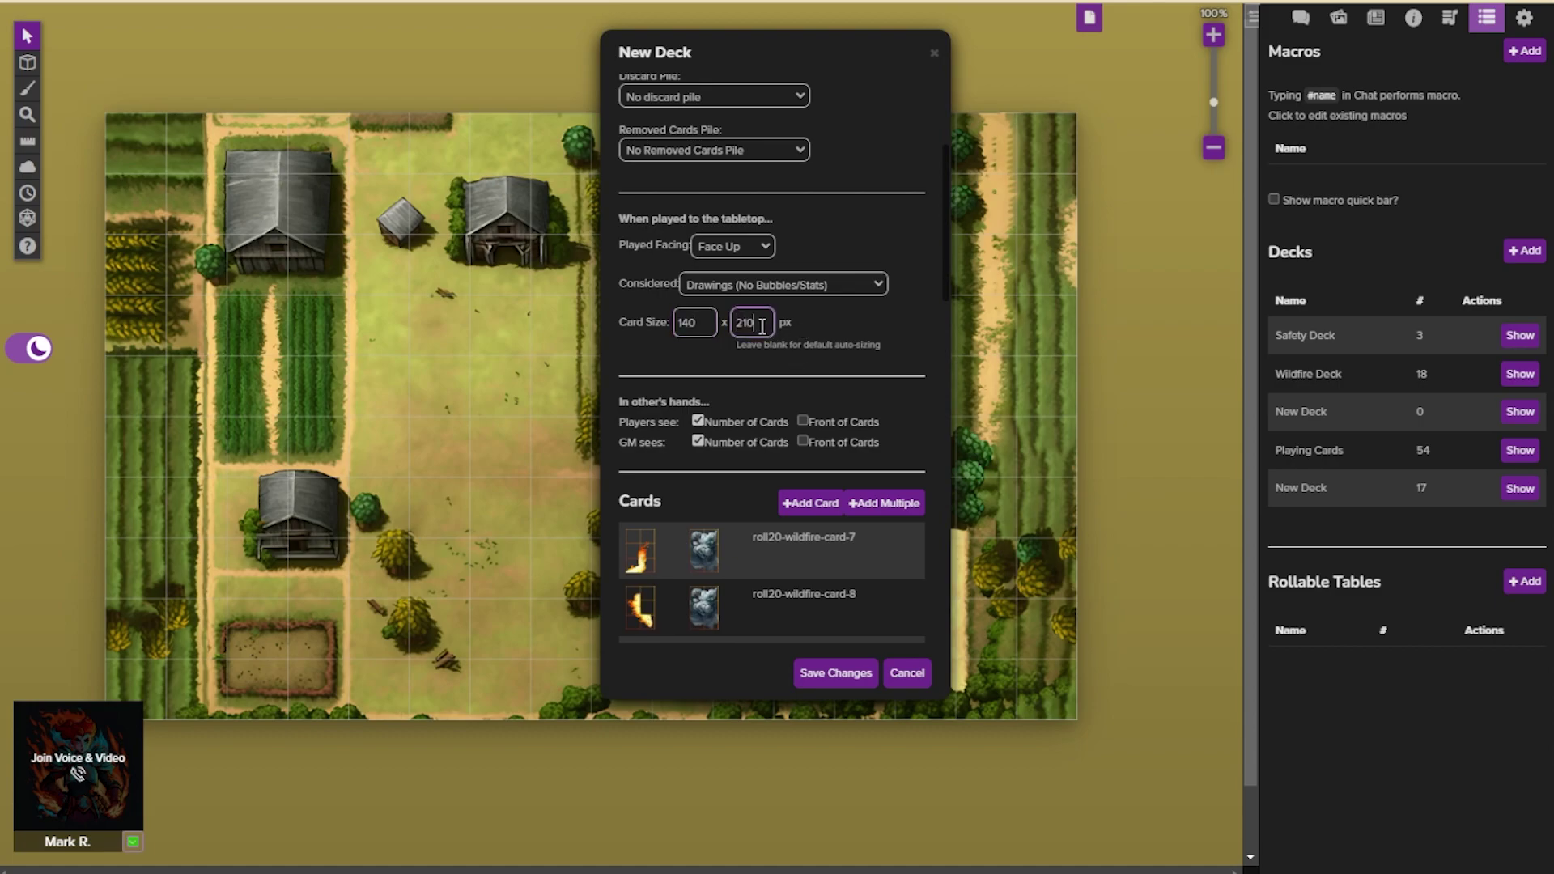
{"action": "left_click", "coordinate": [895, 332]}
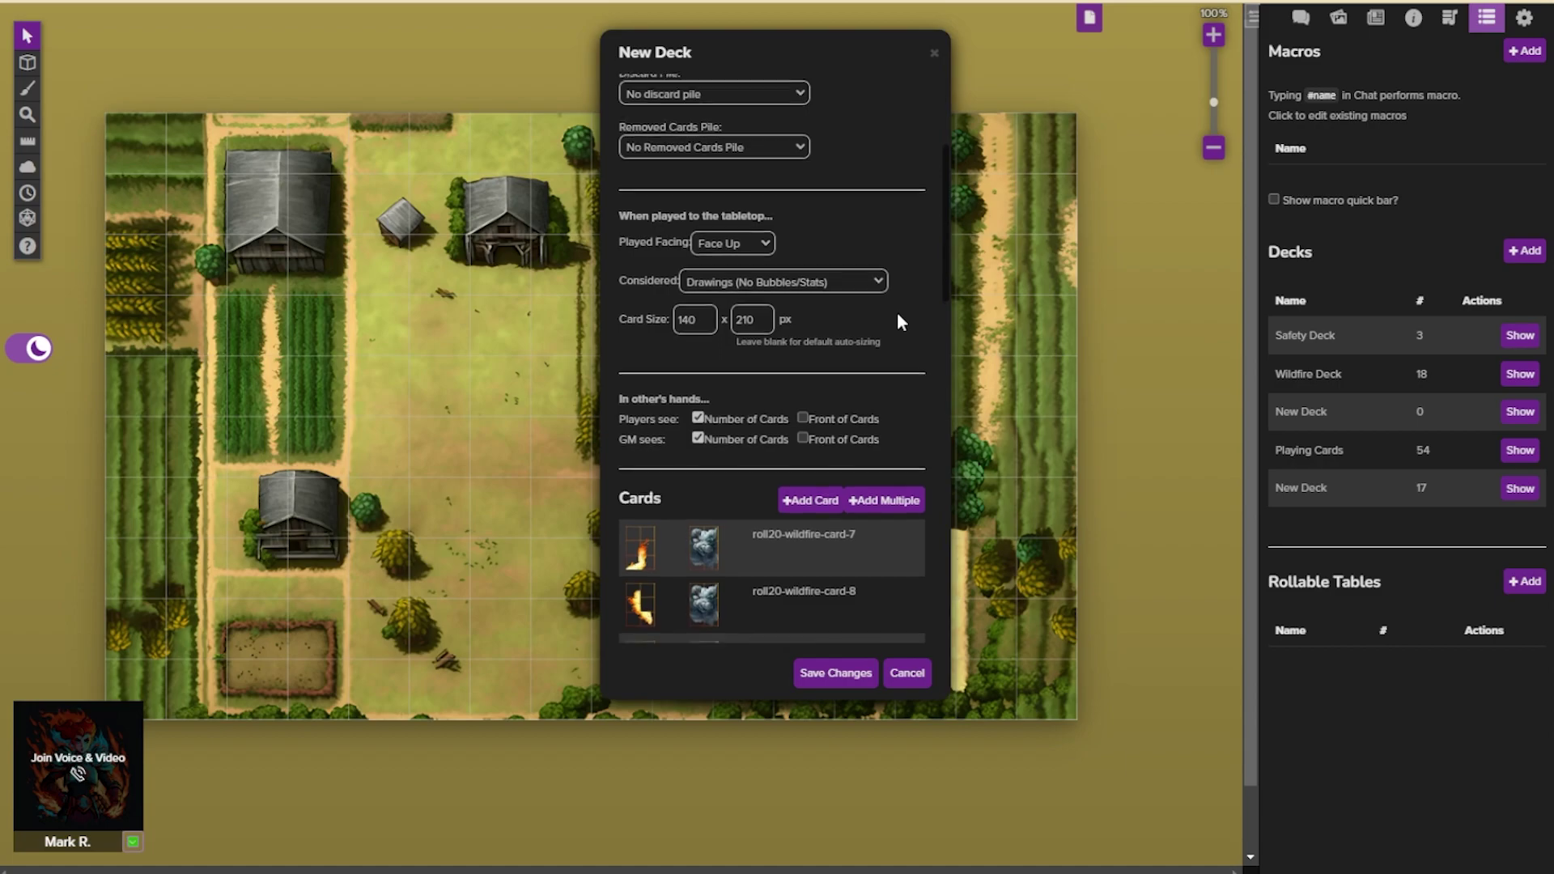
- Stop players from seeing the number of cards in others' hands and save the deck changes
{"action": "scroll", "coordinate": [897, 312], "scroll_direction": "down", "scroll_amount": 1}
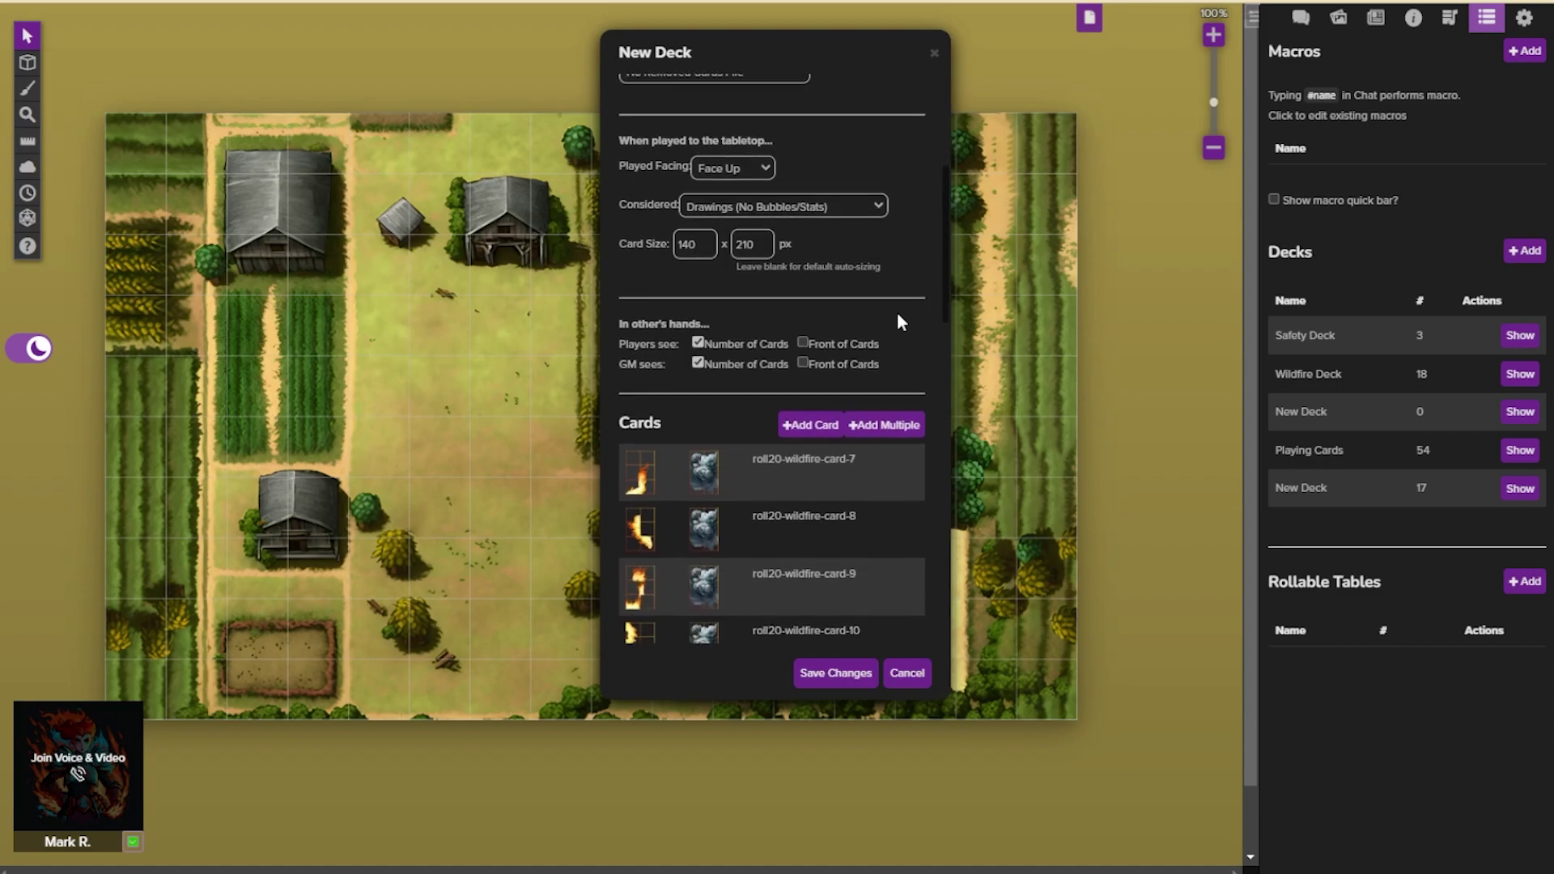
{"action": "left_click", "coordinate": [697, 335]}
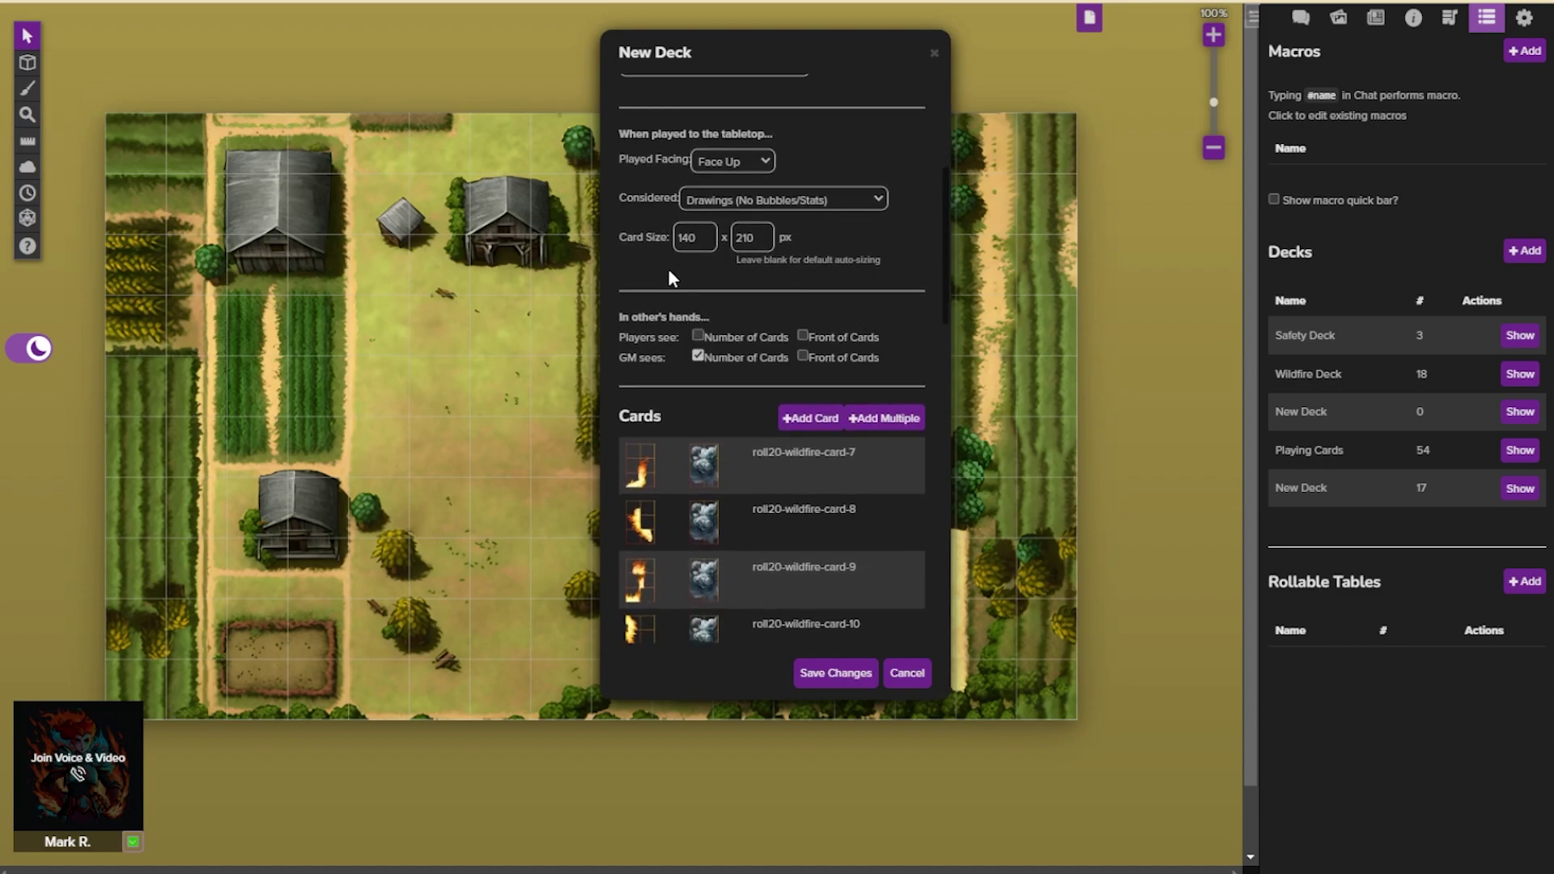
{"action": "scroll", "coordinate": [655, 293], "scroll_direction": "down", "scroll_amount": 1}
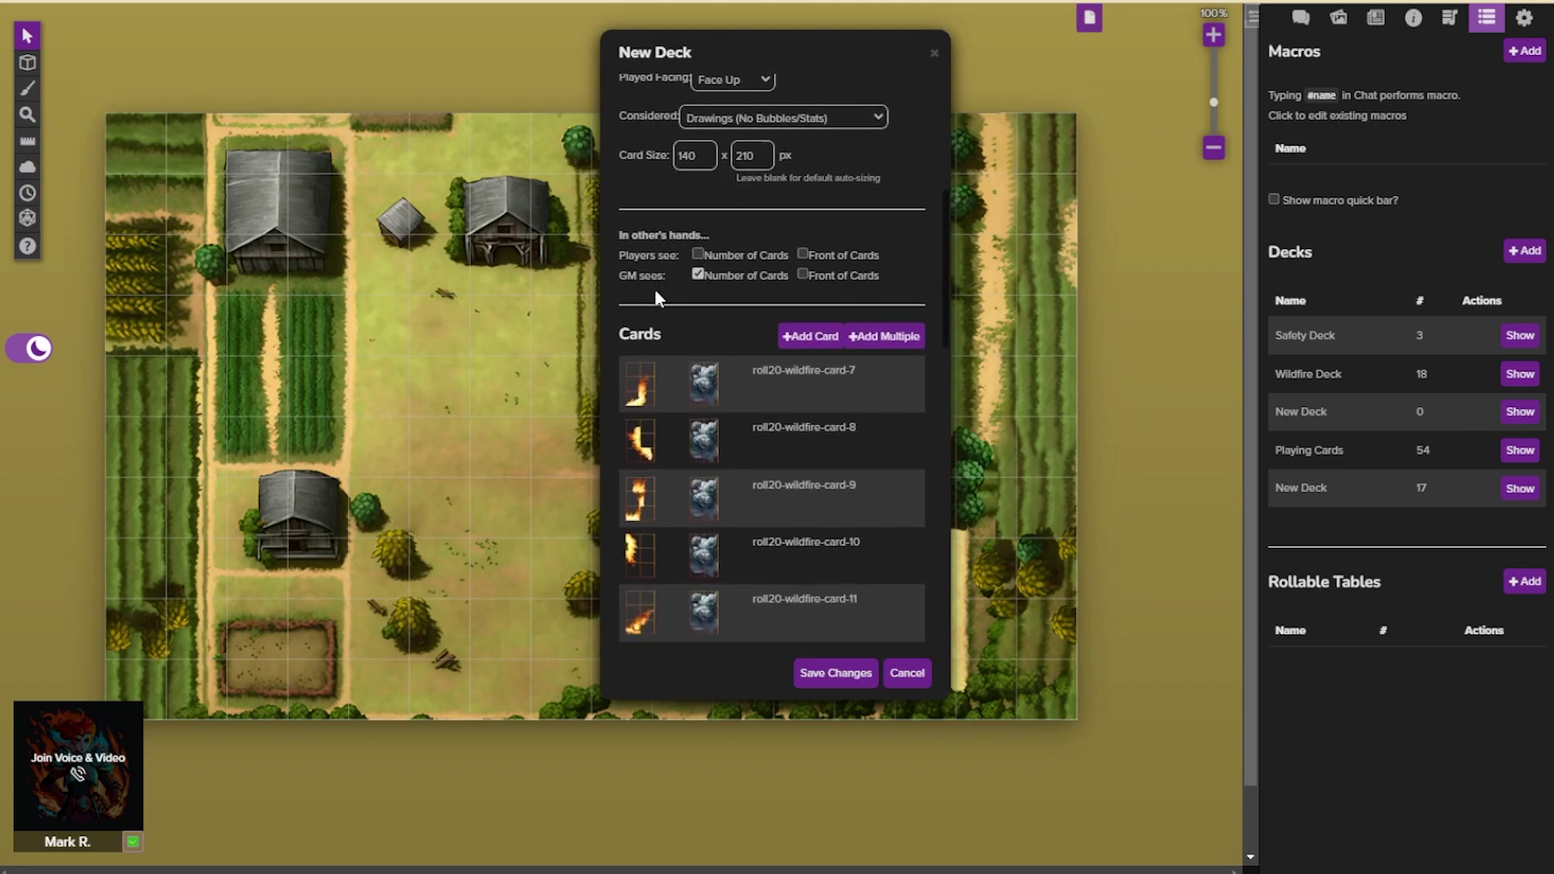
{"action": "scroll", "coordinate": [781, 537], "scroll_direction": "down", "scroll_amount": 6}
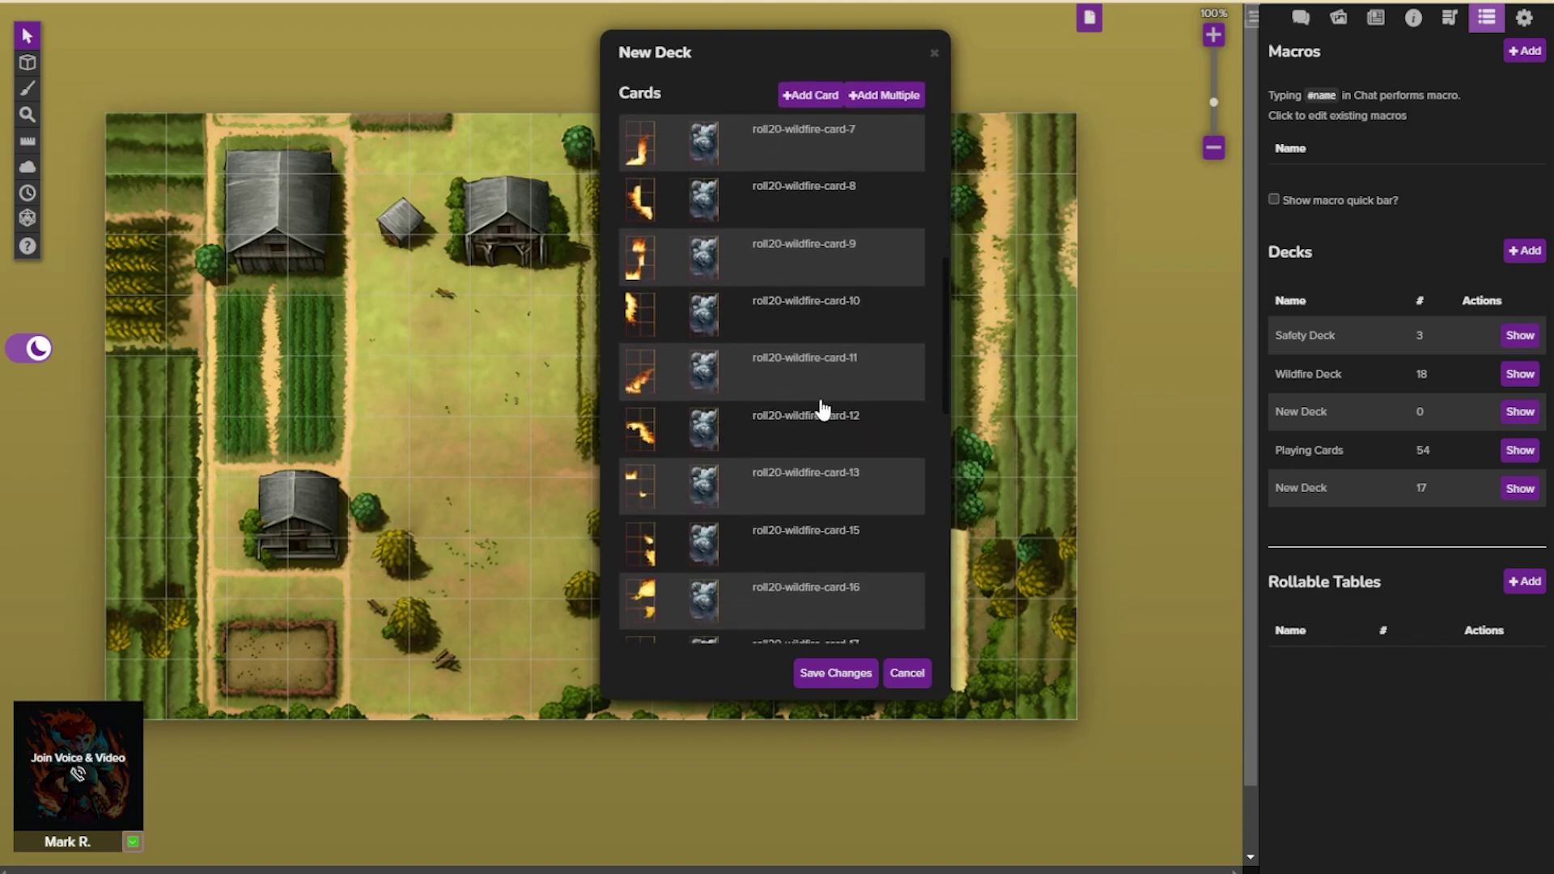
{"action": "scroll", "coordinate": [791, 428], "scroll_direction": "down", "scroll_amount": 6}
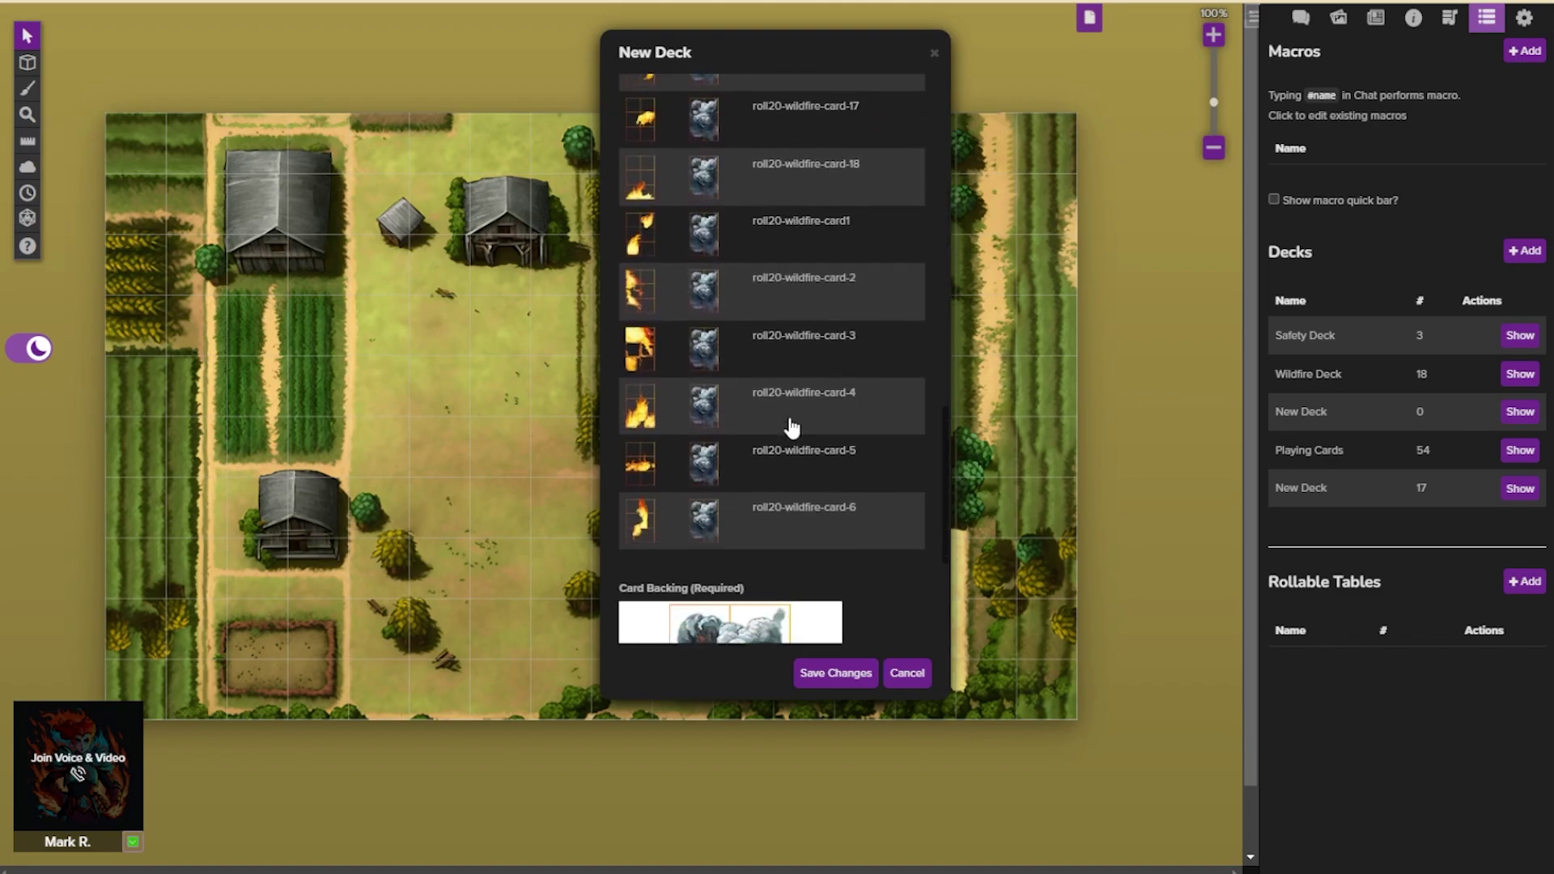
{"action": "left_click", "coordinate": [840, 675]}
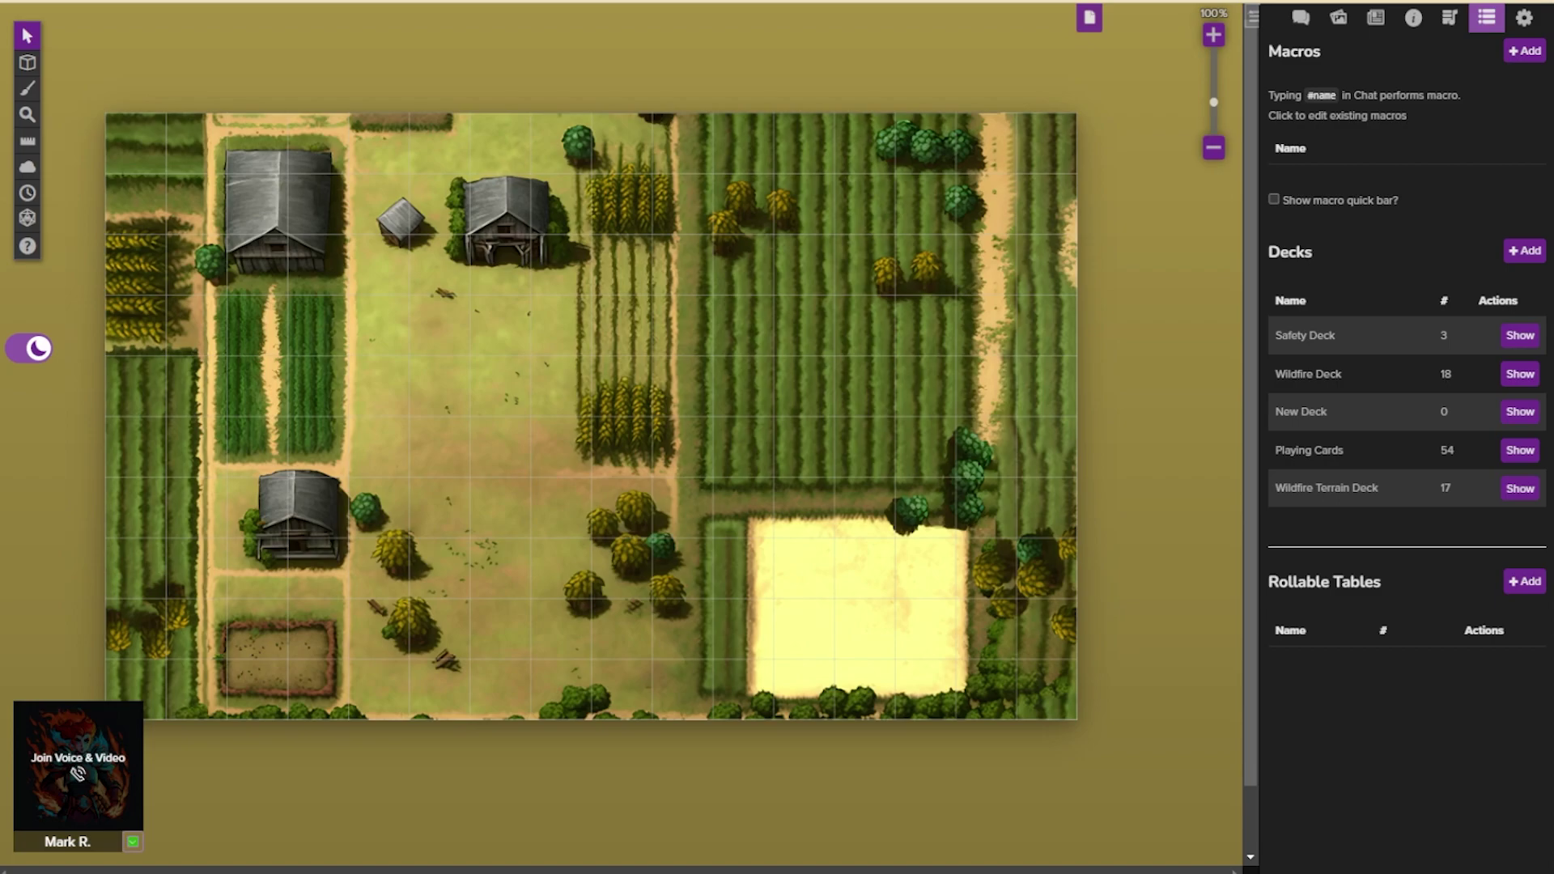
- Show the Wildfire Terrain Deck on the tabletop and deal one fire card onto the middle of the farm map
{"action": "left_click", "coordinate": [1521, 491]}
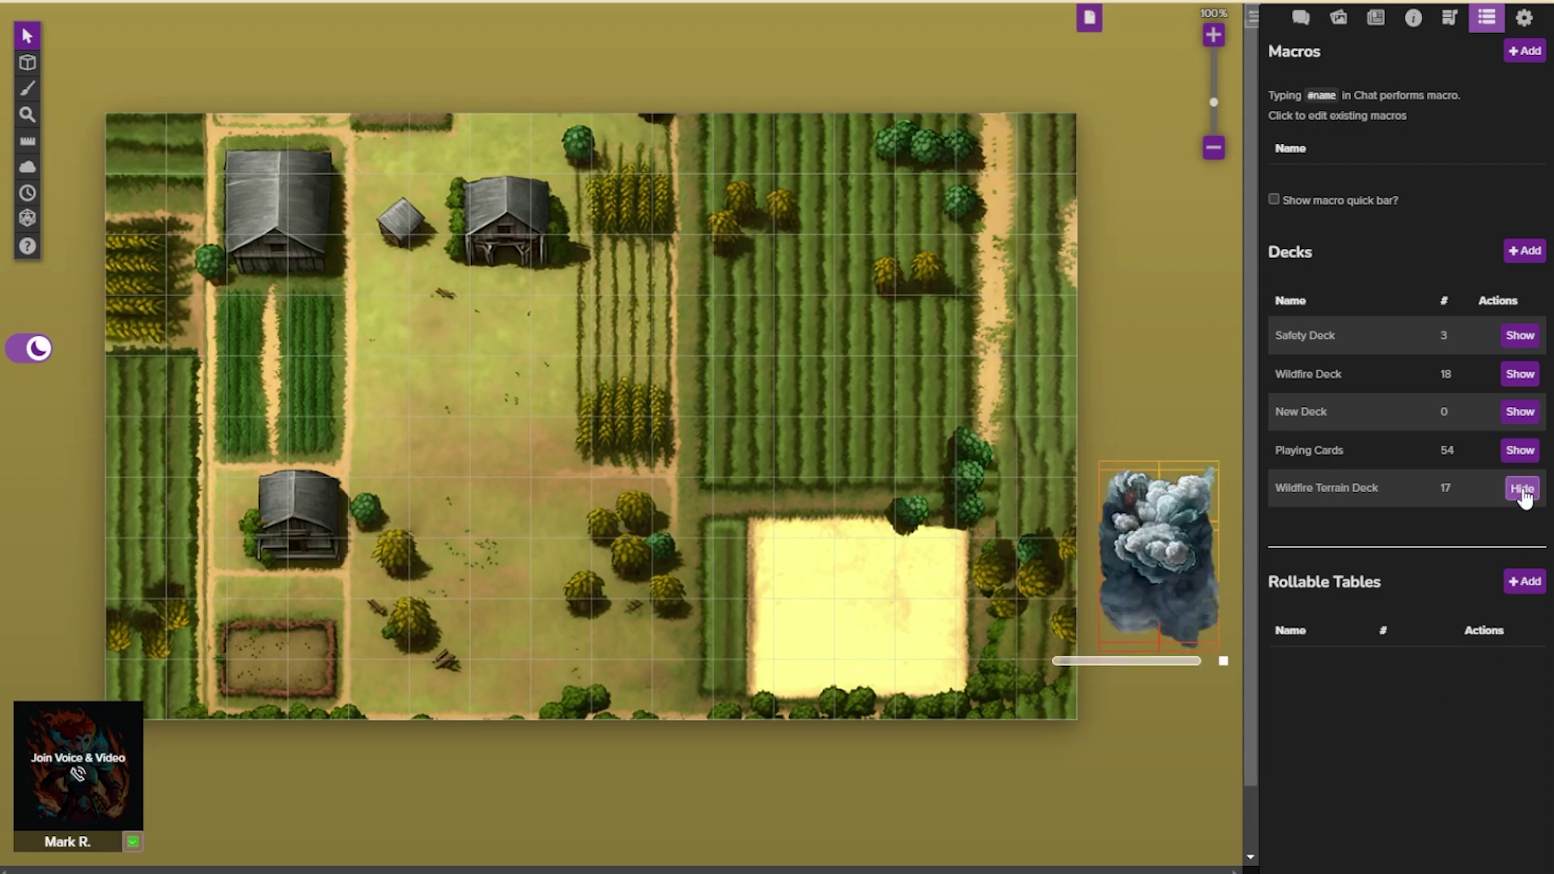
{"action": "mouse_move", "coordinate": [1179, 559]}
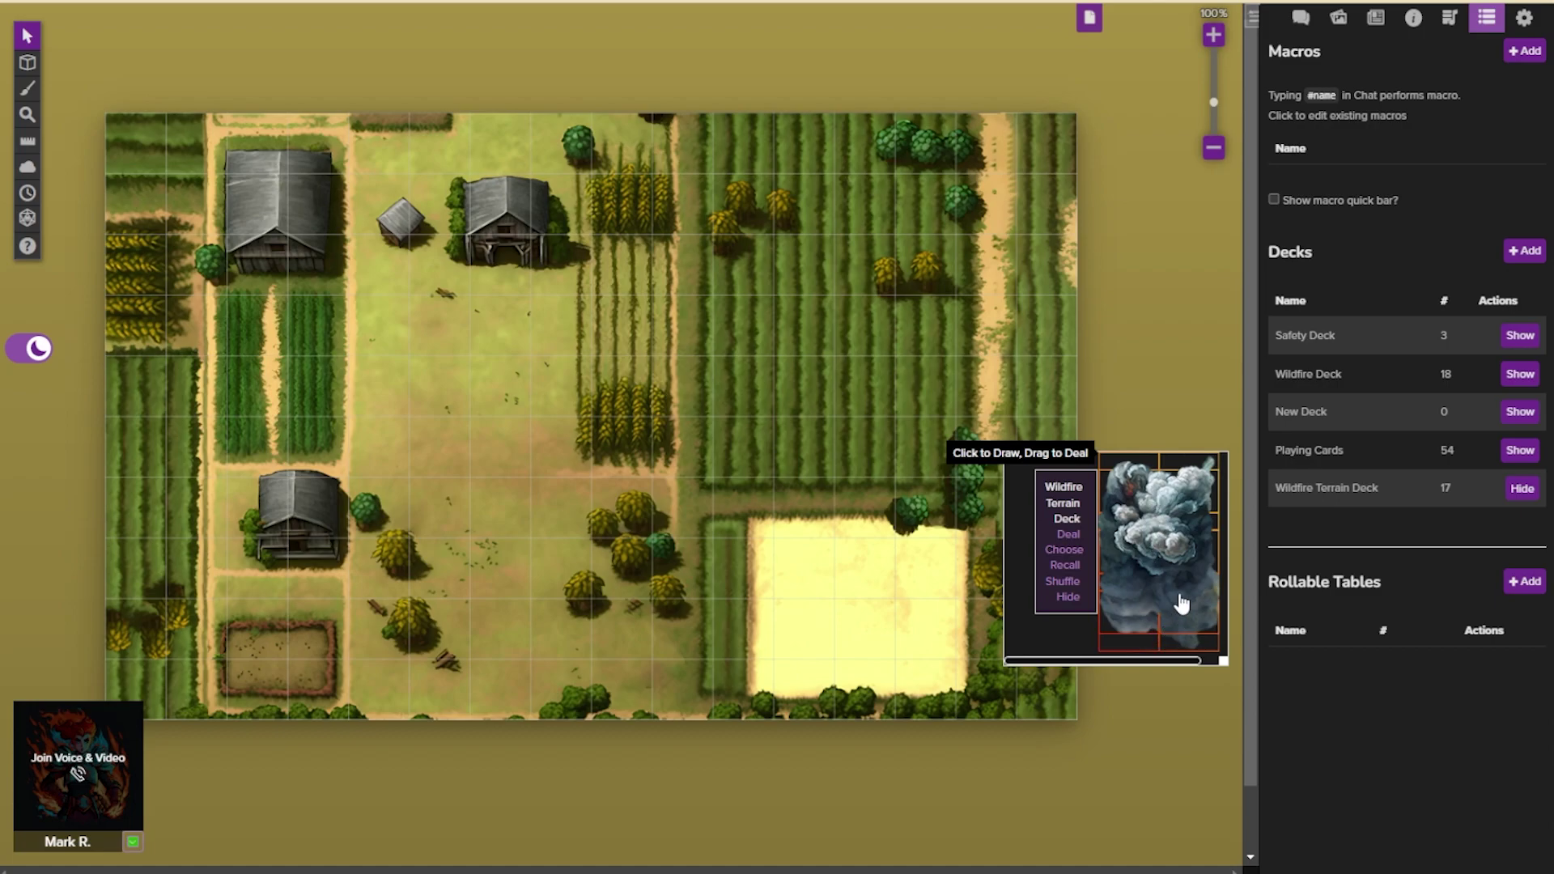
{"action": "left_click_drag", "start_coordinate": [1181, 603], "coordinate": [567, 402]}
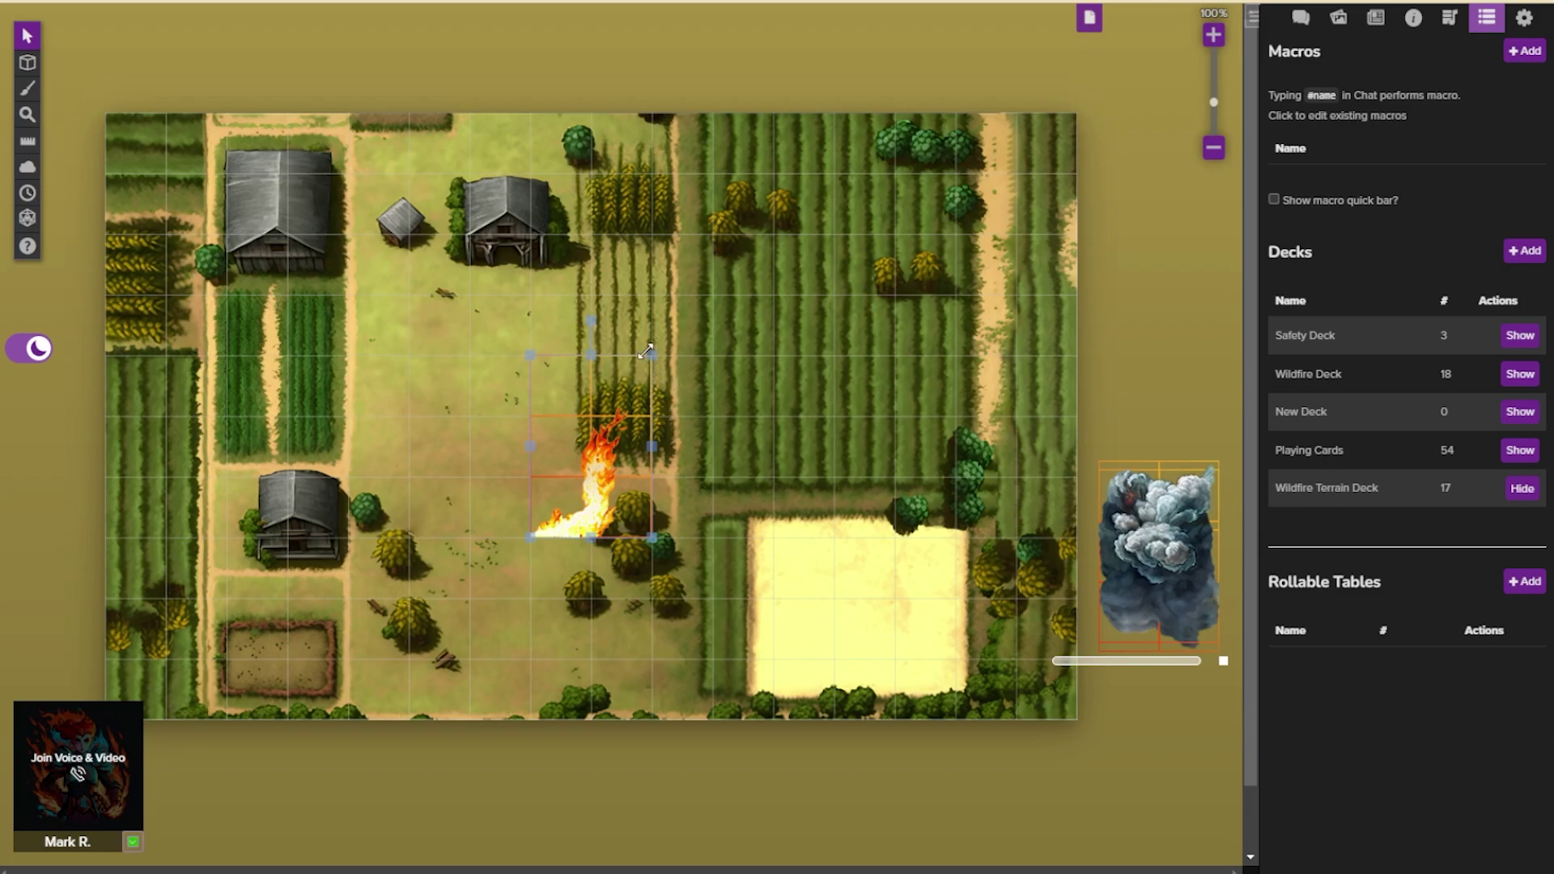
- Rotate the dealt fire card and return it to its upright orientation
{"action": "left_click_drag", "start_coordinate": [593, 320], "coordinate": [712, 448]}
{"action": "key", "text": "ctrl+v"}
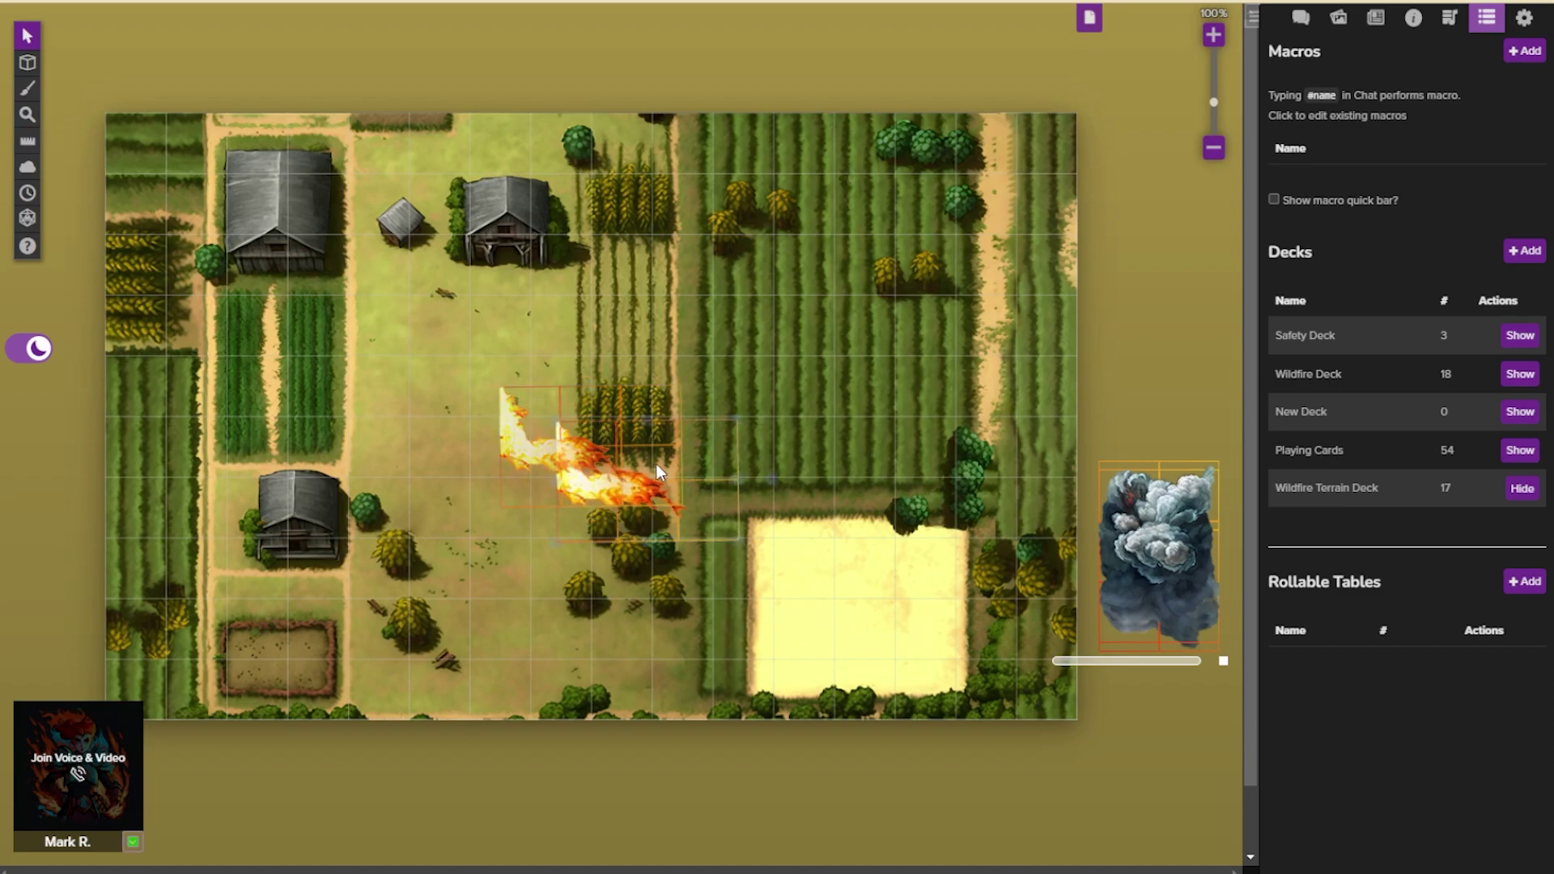
{"action": "key", "text": "Delete"}
{"action": "left_click", "coordinate": [605, 412]}
{"action": "left_click_drag", "start_coordinate": [716, 444], "coordinate": [596, 335]}
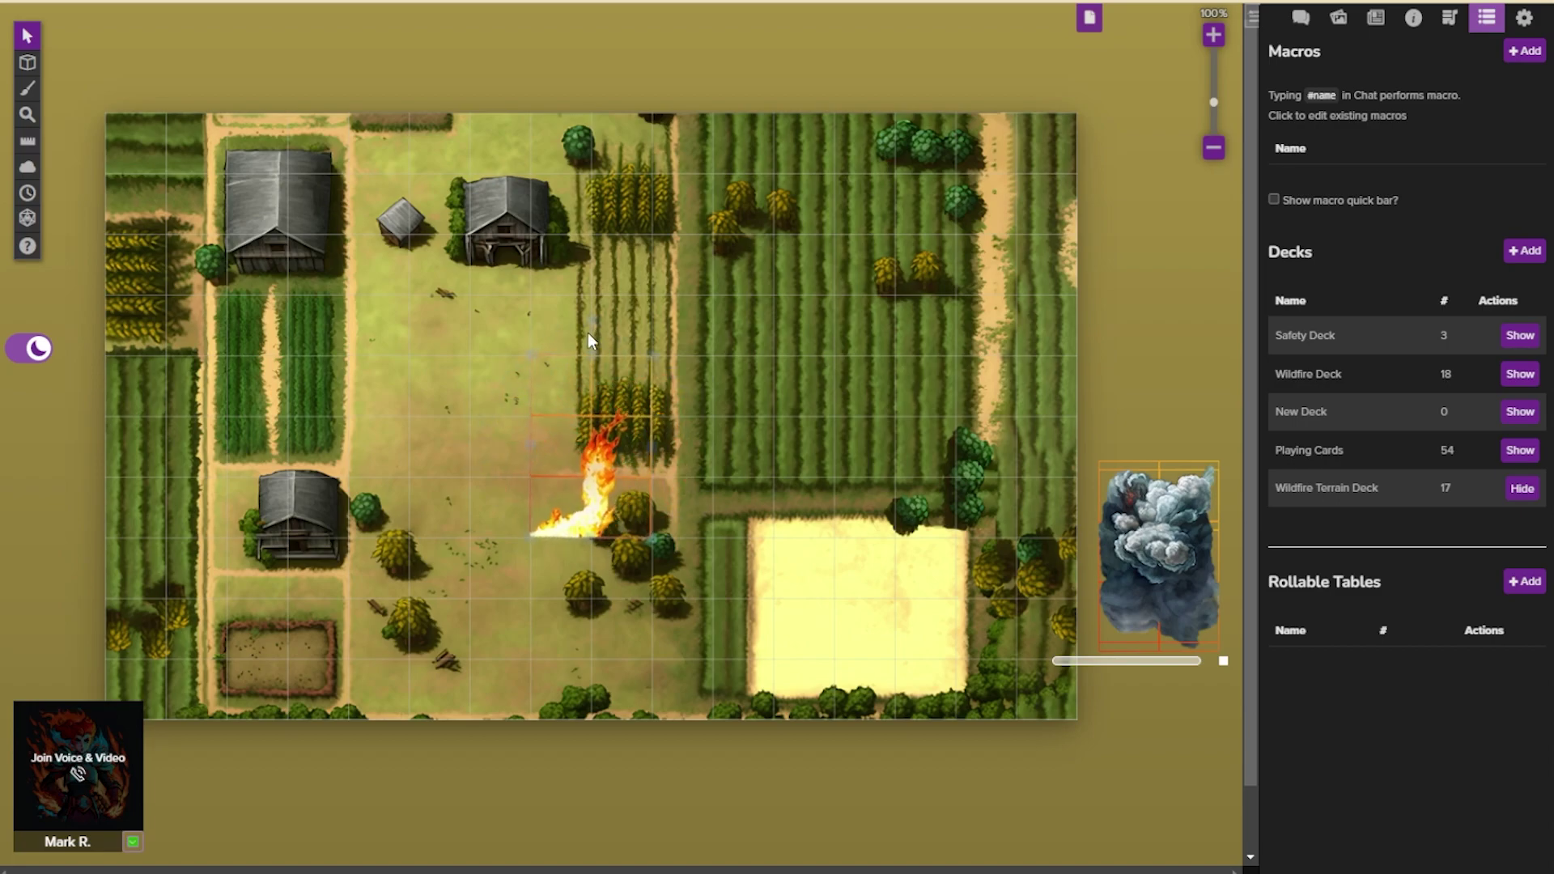
- Flip the dealt card to its smoke backing and back to its fire front, and open its layer options
{"action": "right_click", "coordinate": [636, 423]}
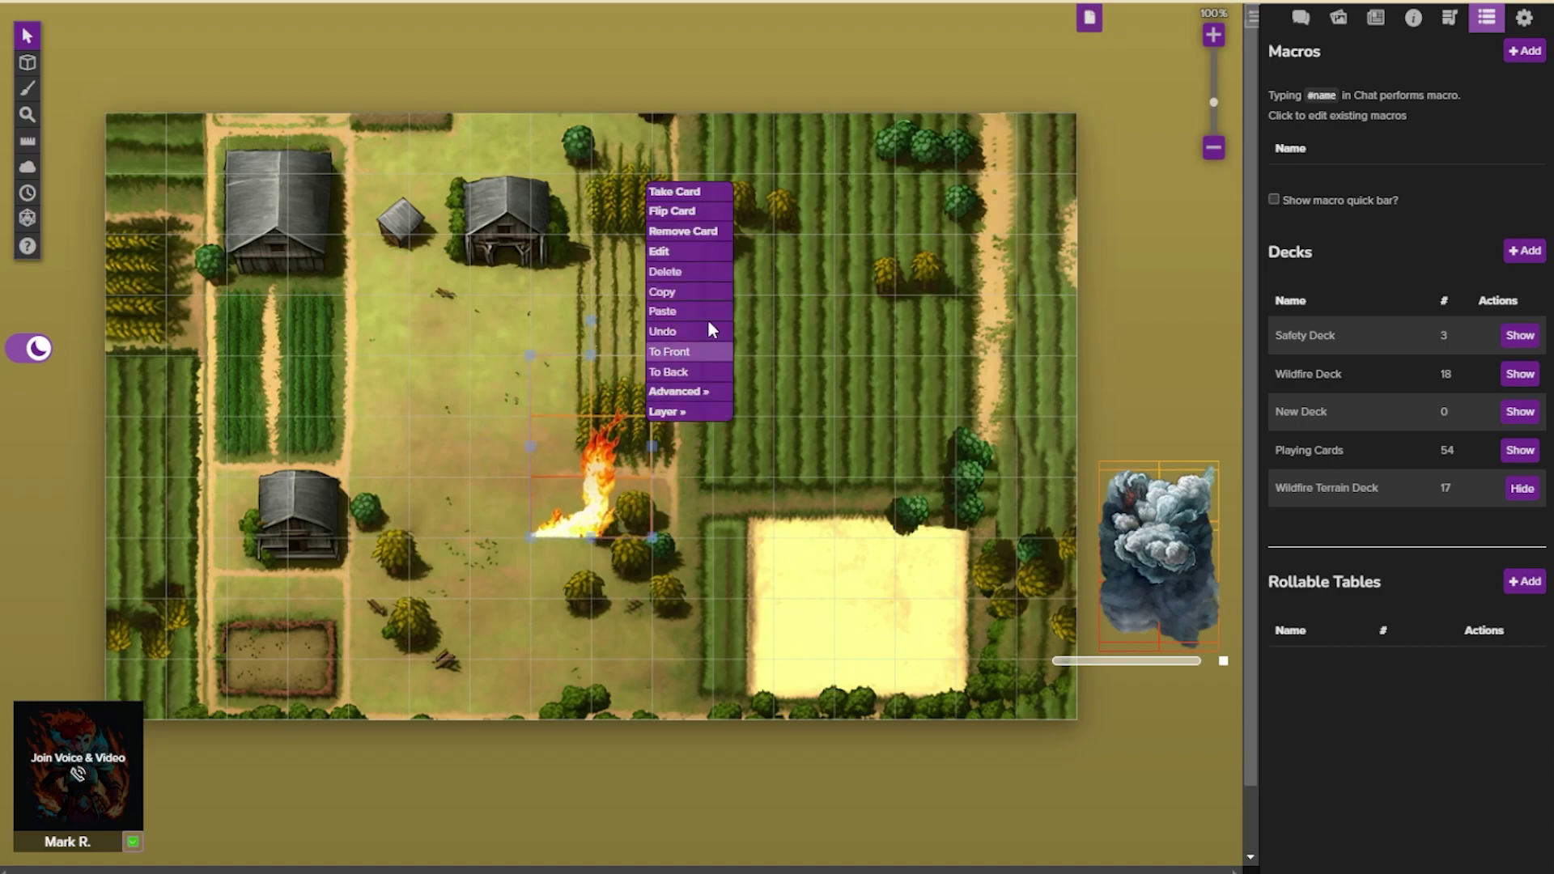
{"action": "left_click", "coordinate": [734, 212]}
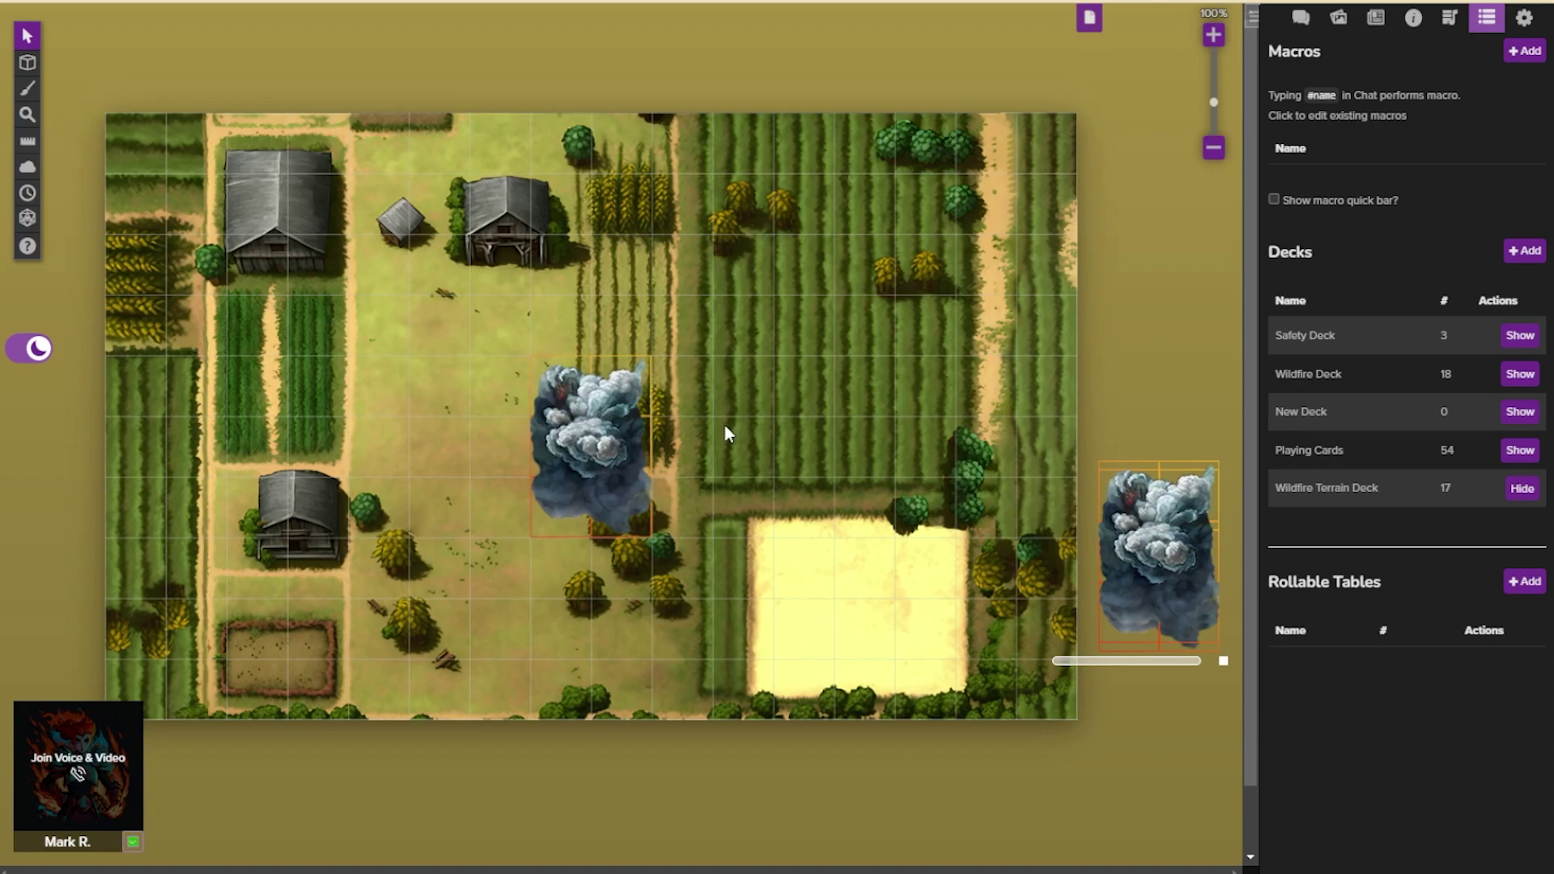
{"action": "right_click", "coordinate": [579, 450]}
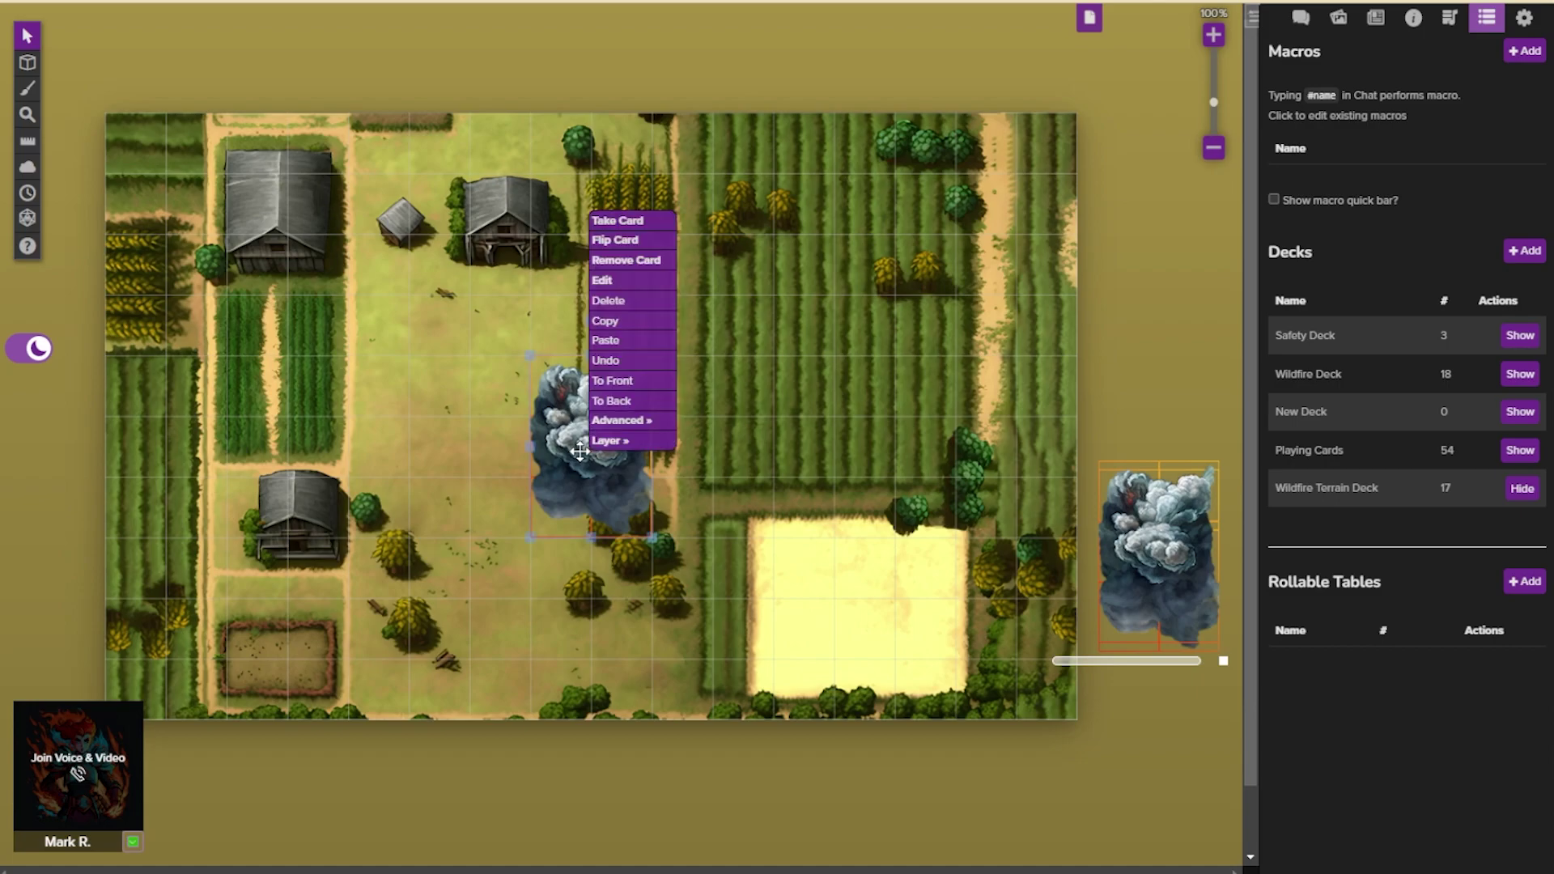
{"action": "left_click", "coordinate": [631, 240]}
{"action": "right_click", "coordinate": [597, 461]}
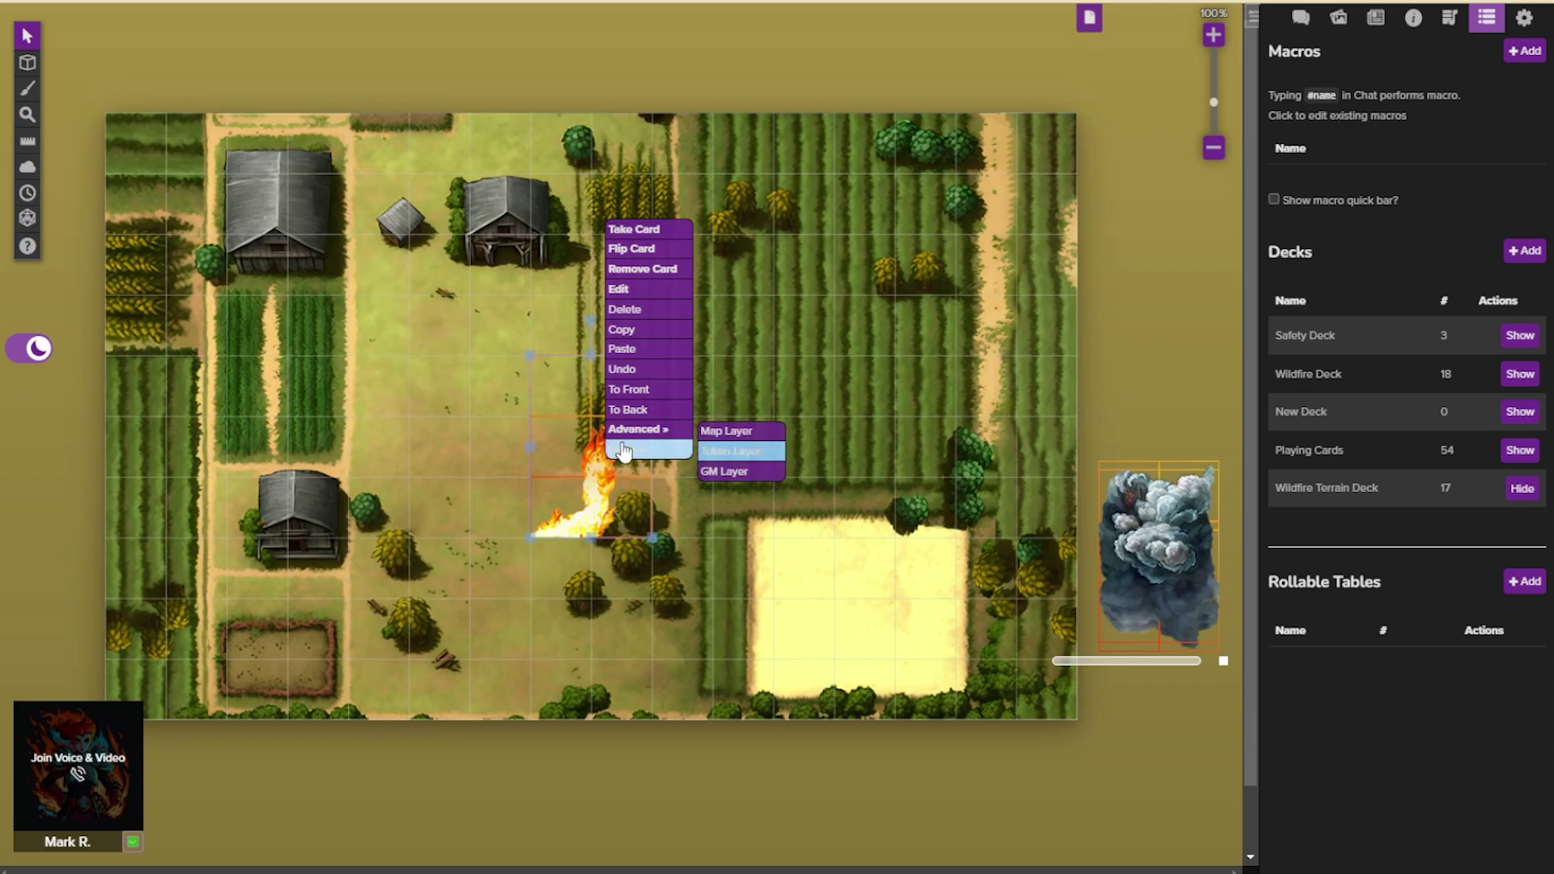
- Deal two more fire cards onto the map, one beside the first card and another above it rotated a quarter turn
{"action": "left_click_drag", "start_coordinate": [1198, 578], "coordinate": [697, 400]}
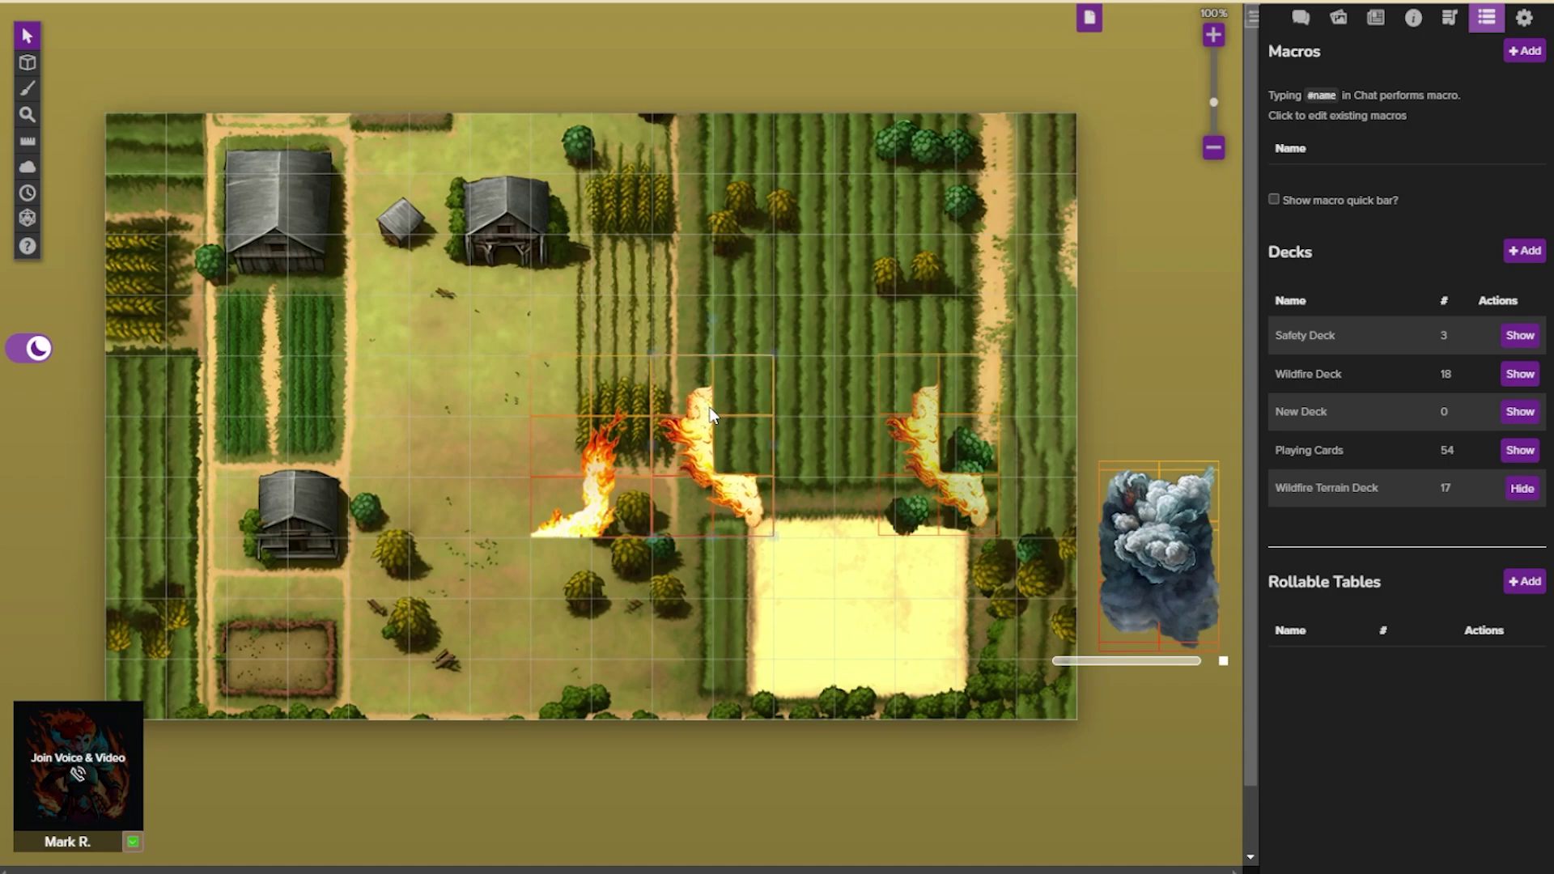
{"action": "left_click_drag", "start_coordinate": [1084, 551], "coordinate": [627, 323]}
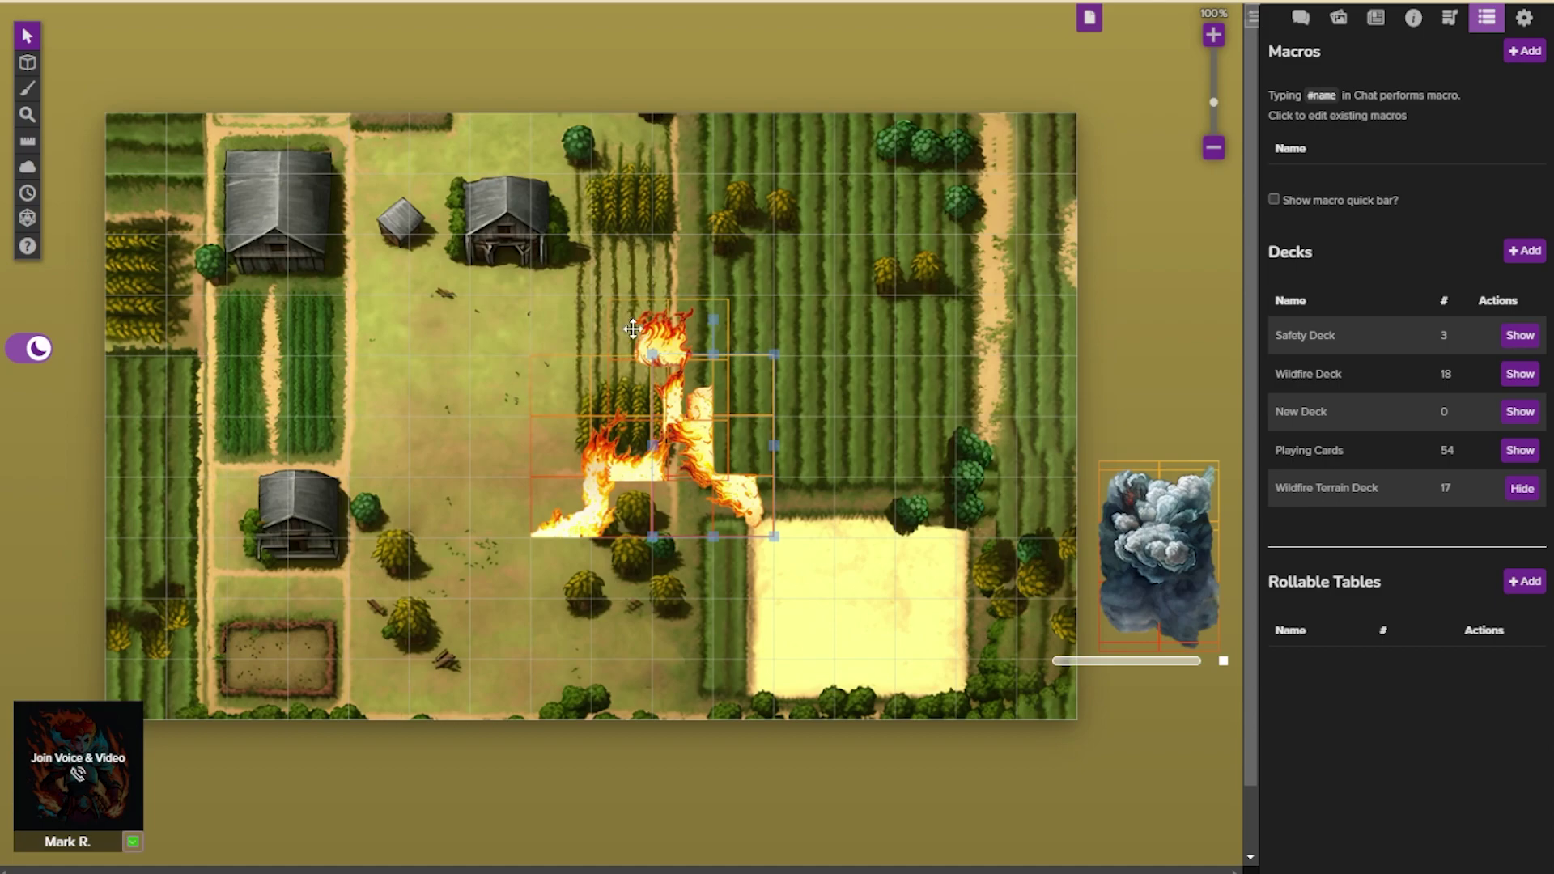
{"action": "left_click_drag", "start_coordinate": [670, 220], "coordinate": [702, 245]}
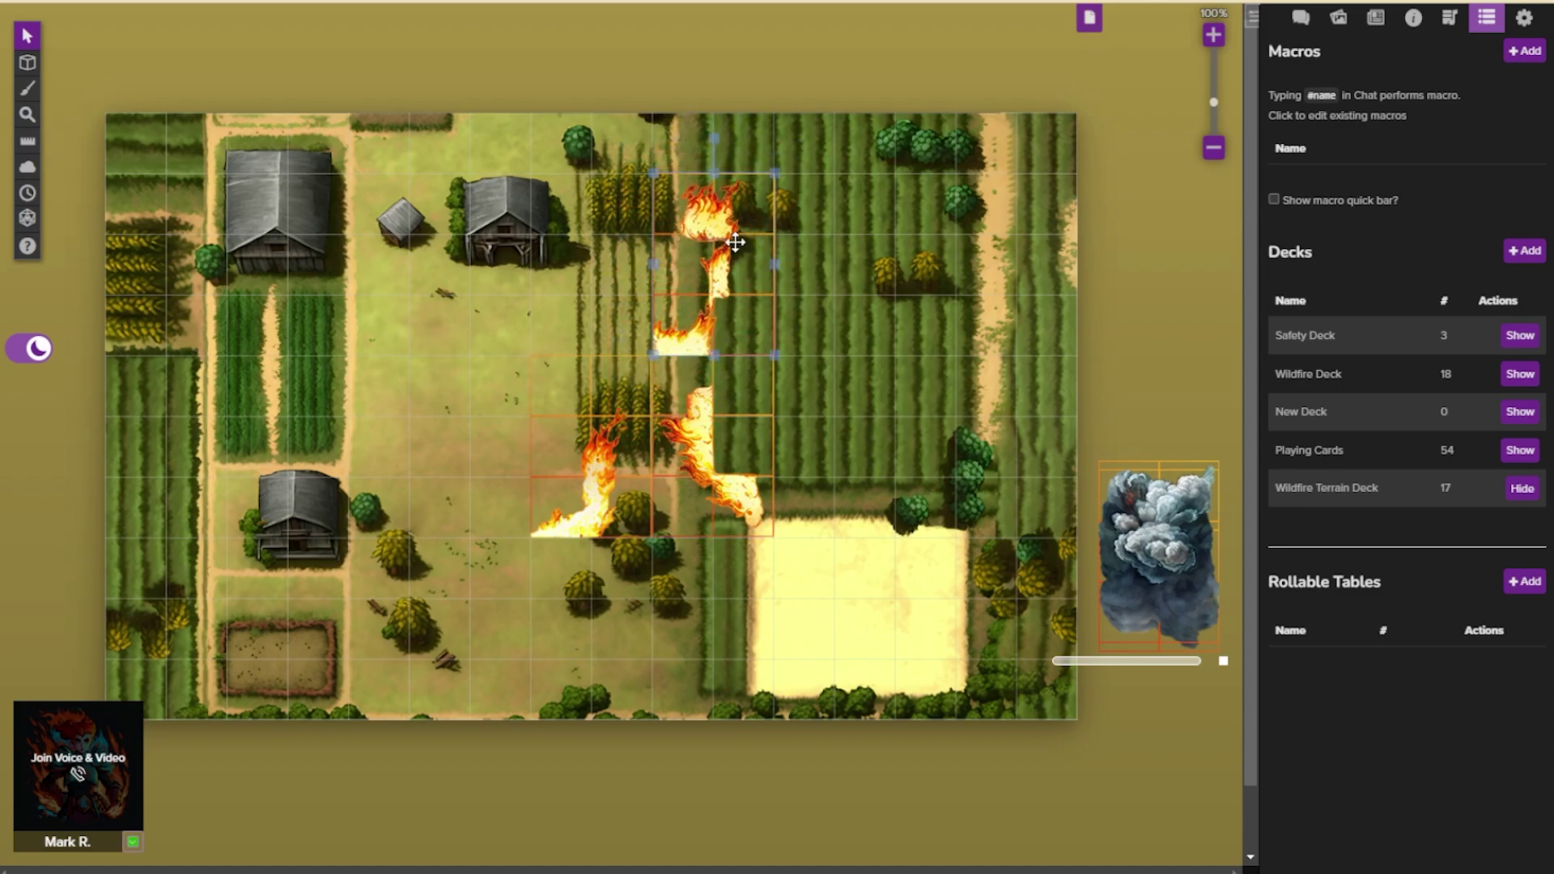
{"action": "left_click_drag", "start_coordinate": [751, 162], "coordinate": [802, 291]}
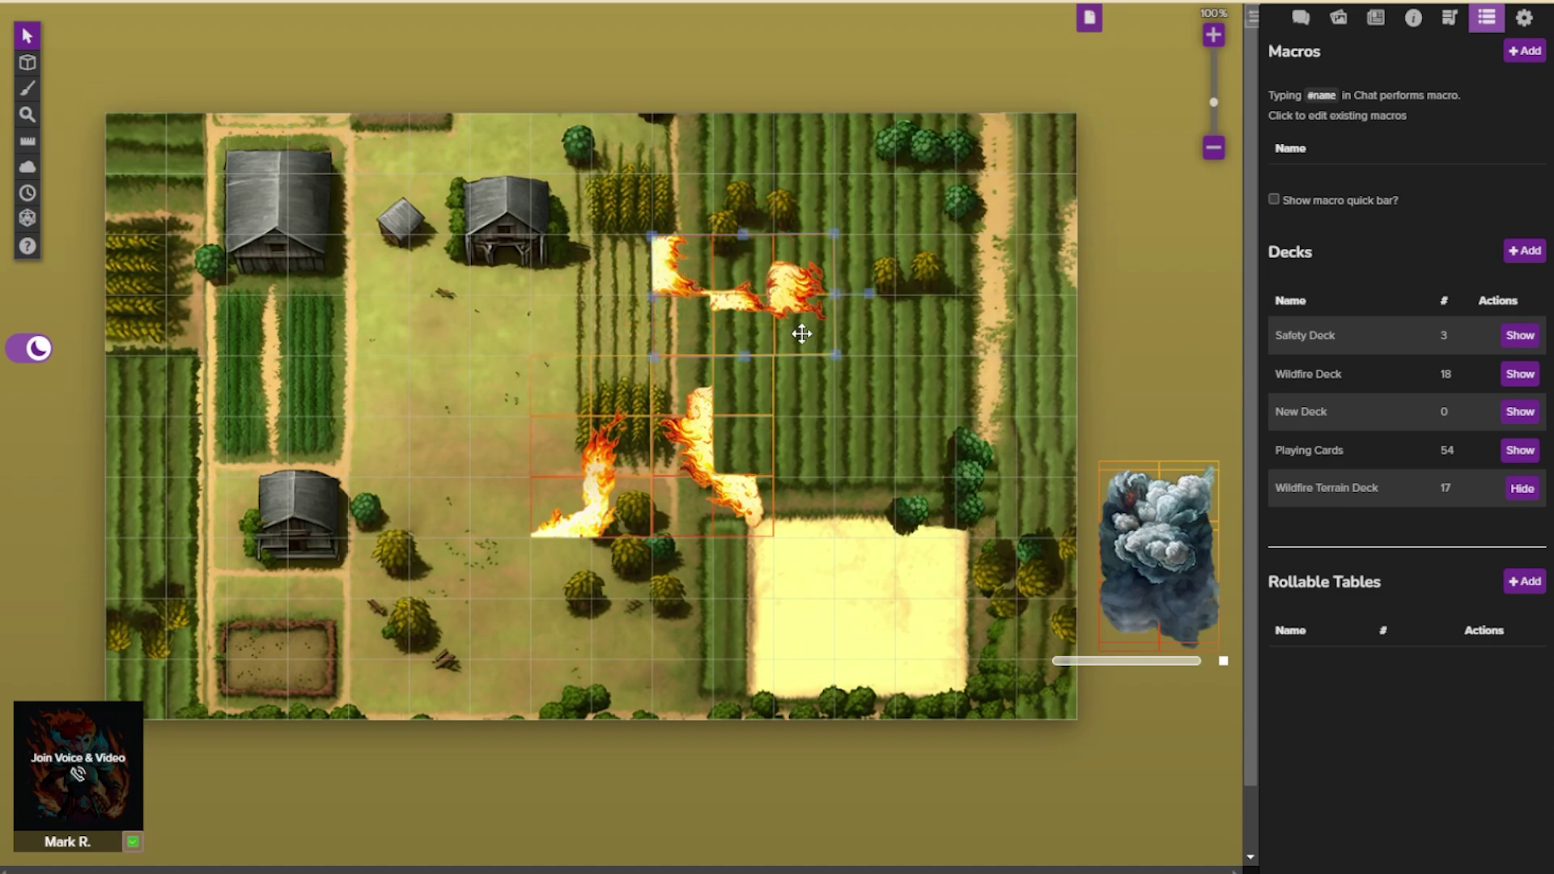
- Select all three fire cards on the map and move them together three squares to the right
{"action": "left_click", "coordinate": [571, 476]}
{"action": "right_click", "coordinate": [712, 313]}
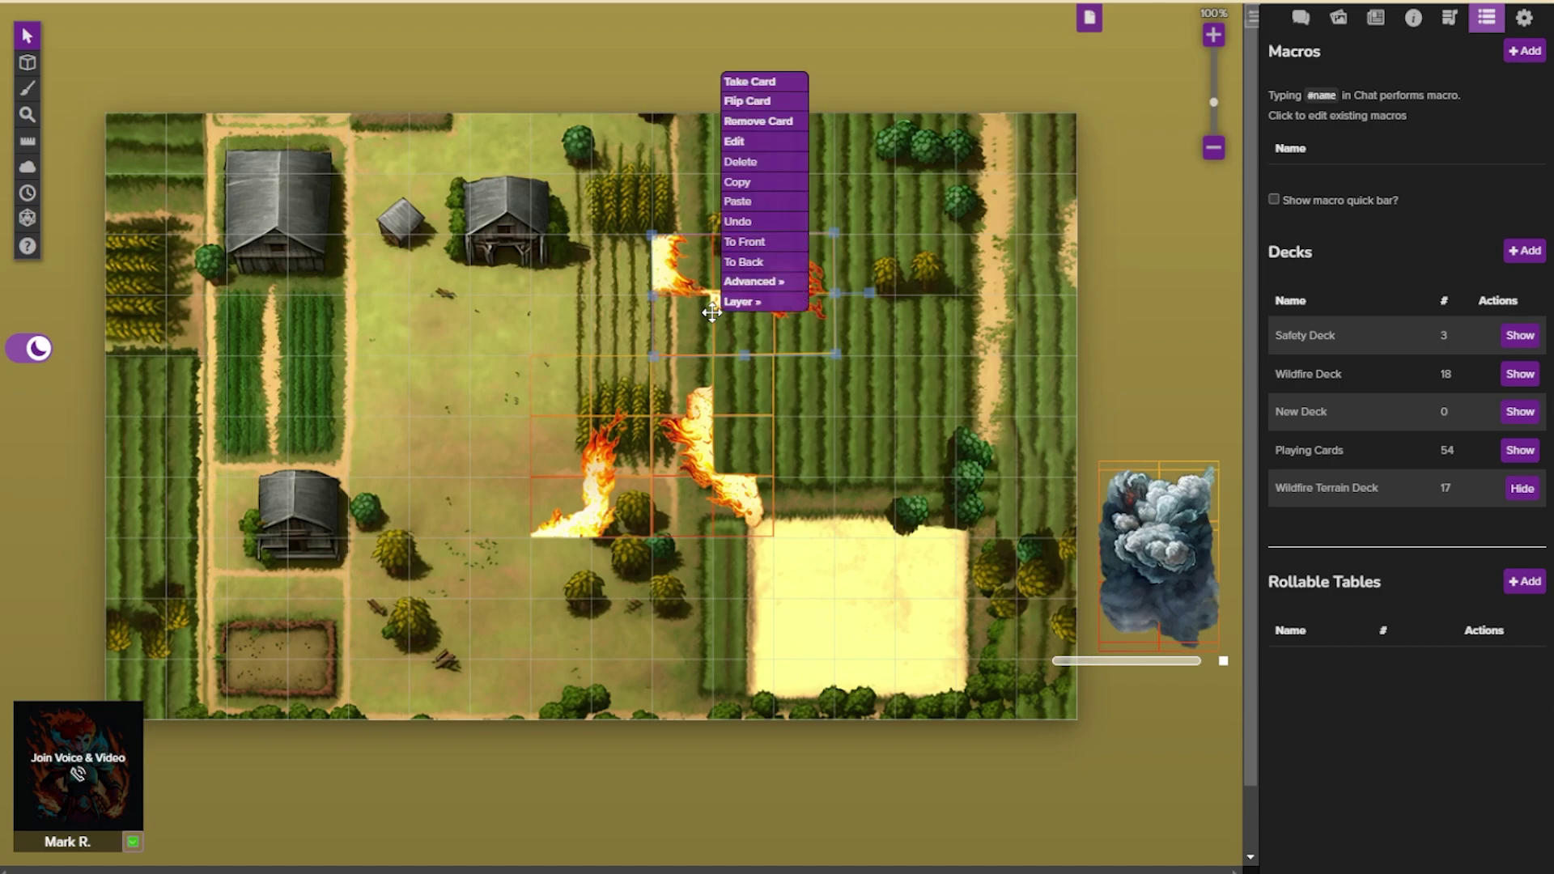
{"action": "left_click", "coordinate": [680, 397], "text": "shift"}
{"action": "left_click", "coordinate": [600, 439], "text": "shift"}
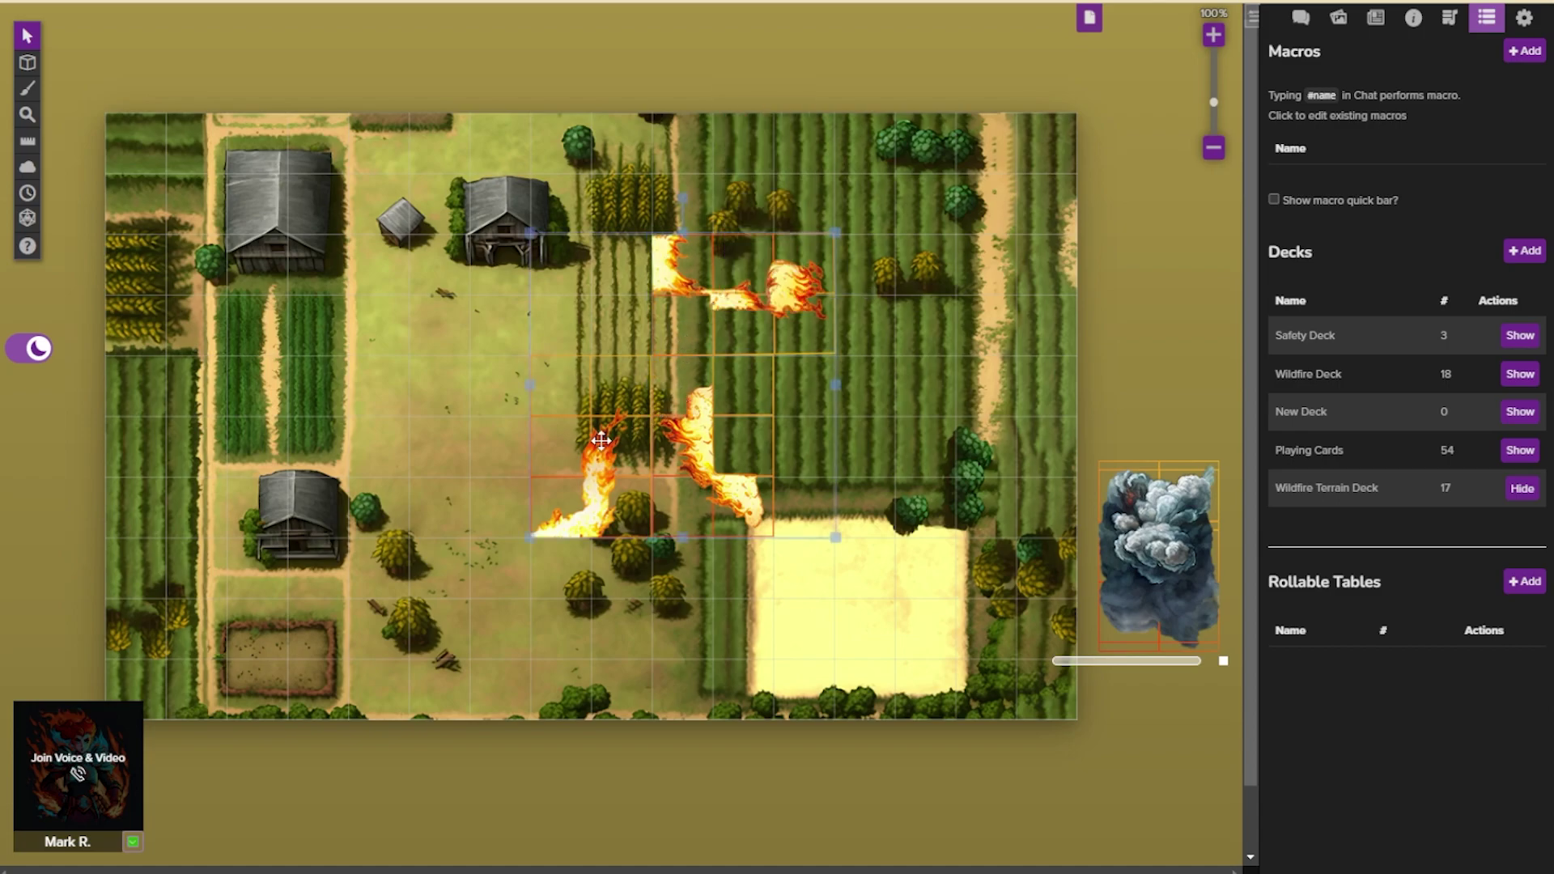
{"action": "left_click_drag", "start_coordinate": [600, 440], "coordinate": [782, 438]}
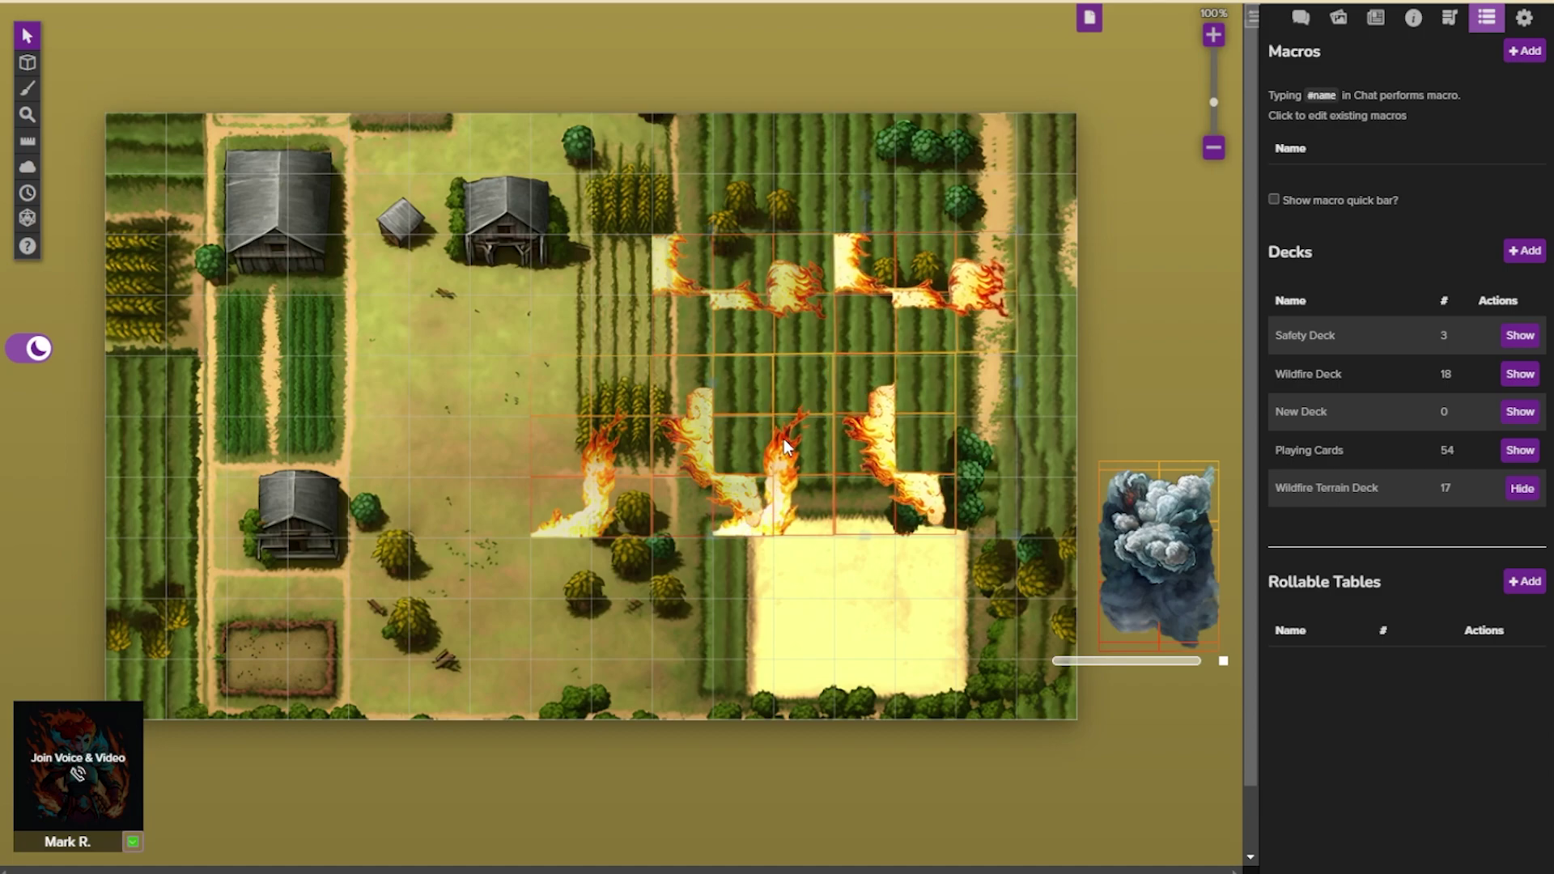
{"action": "left_click", "coordinate": [657, 285]}
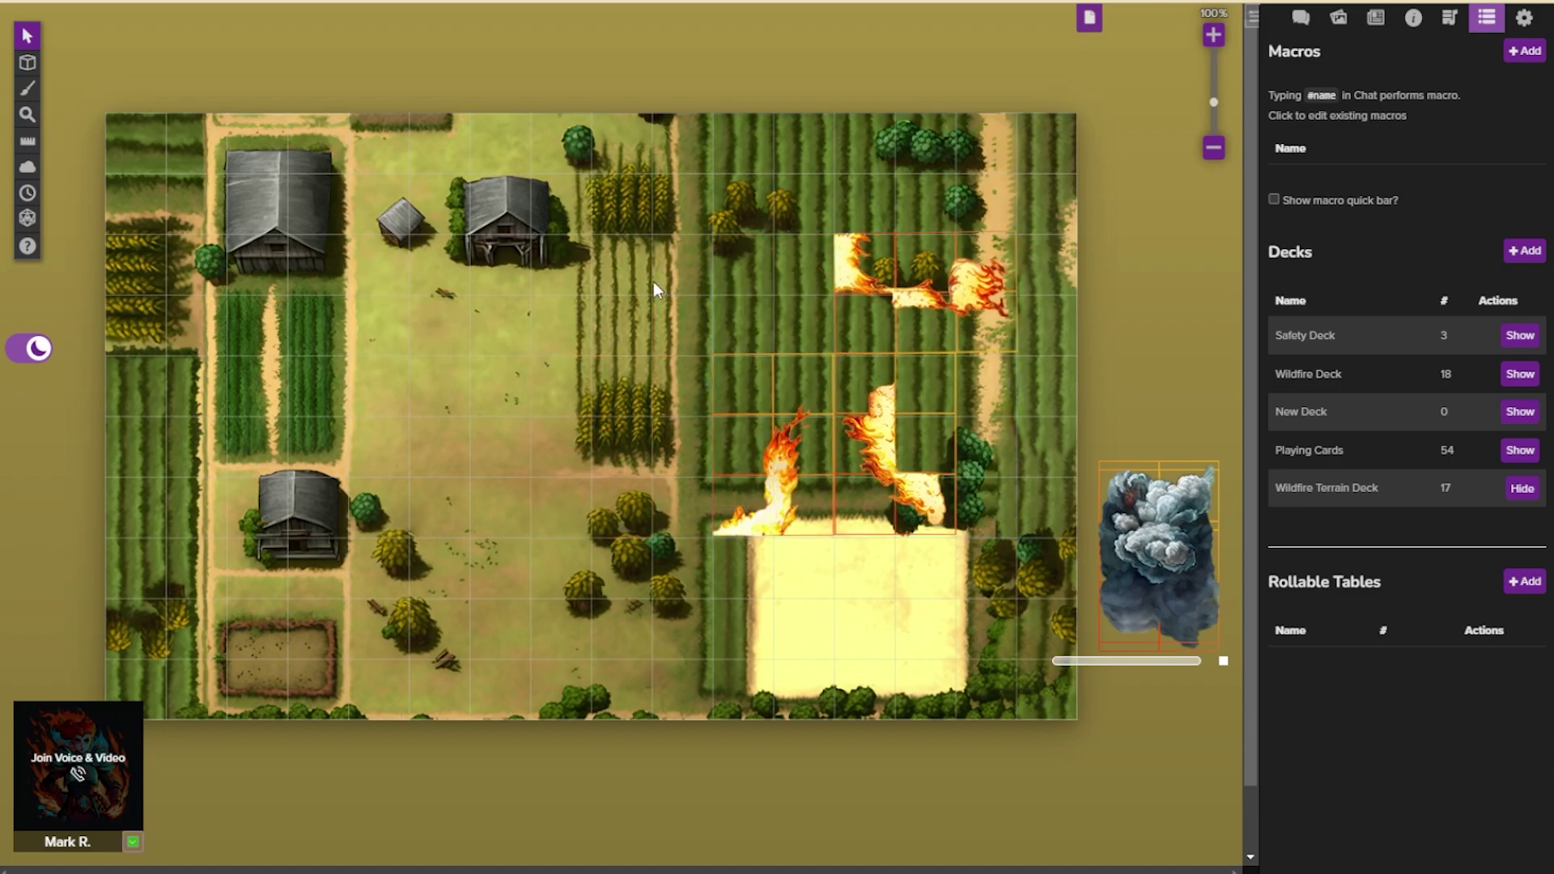
- Recall all cards to the Wildfire Terrain Deck without shuffling and hide the deck from the tabletop
{"action": "mouse_move", "coordinate": [1105, 575]}
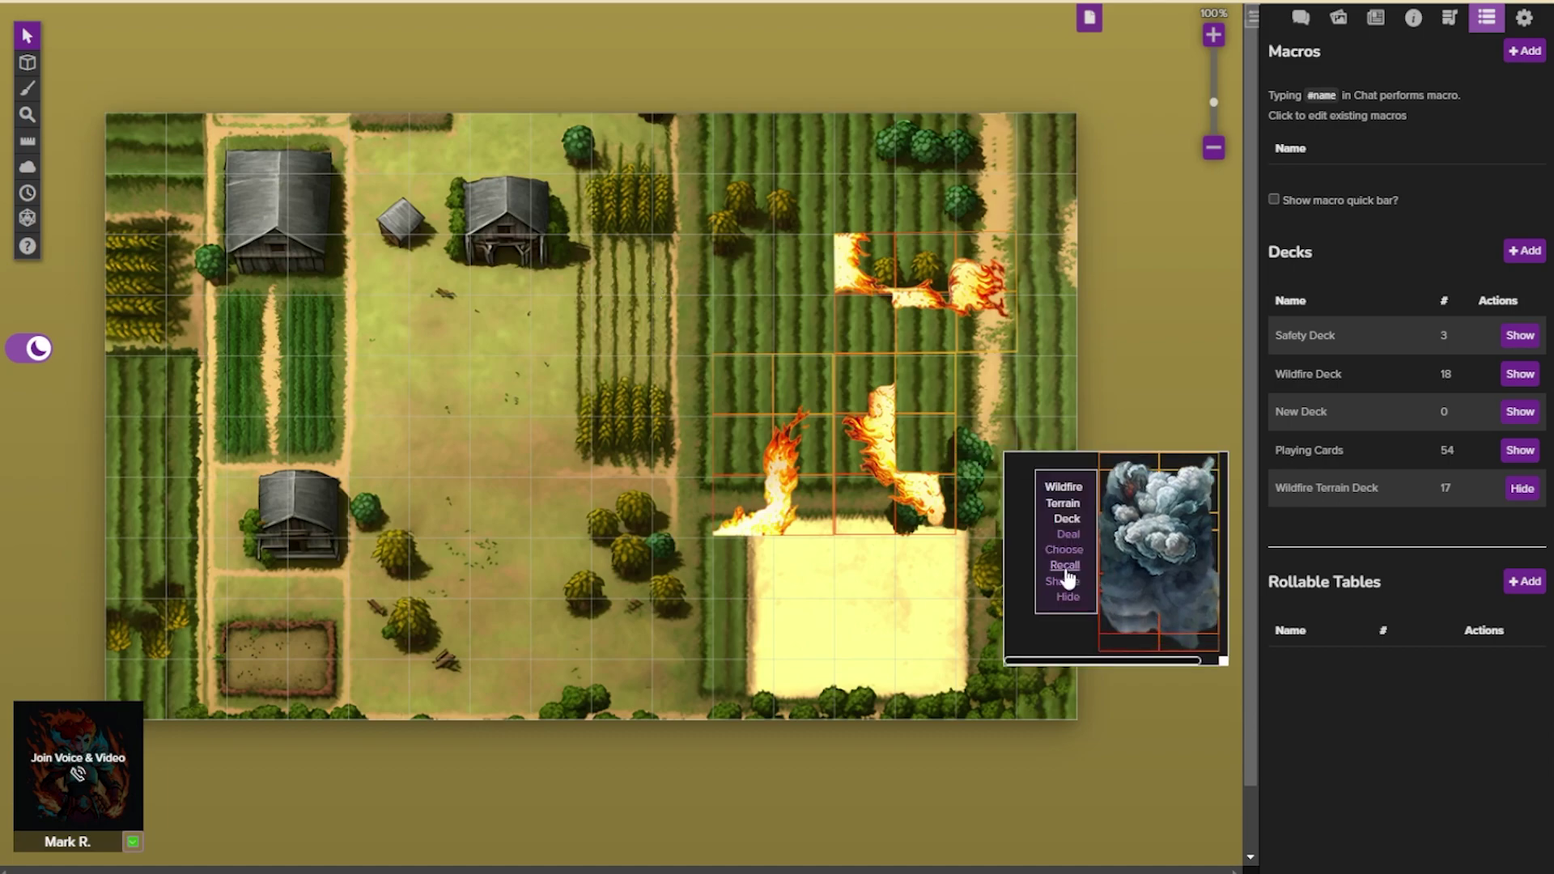
{"action": "left_click", "coordinate": [1065, 567]}
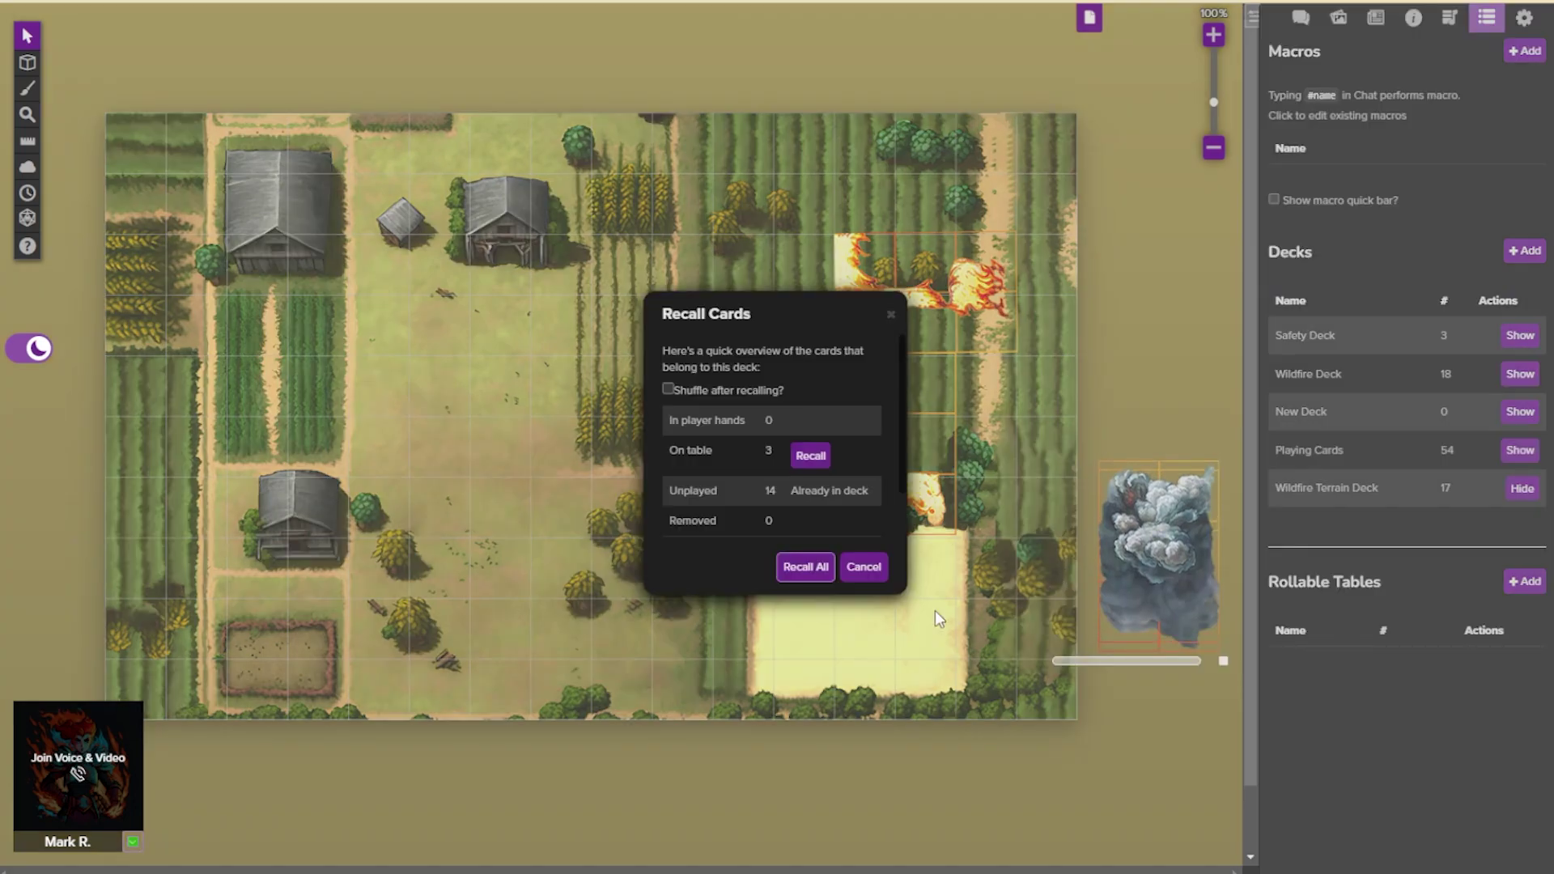
{"action": "left_click", "coordinate": [799, 570]}
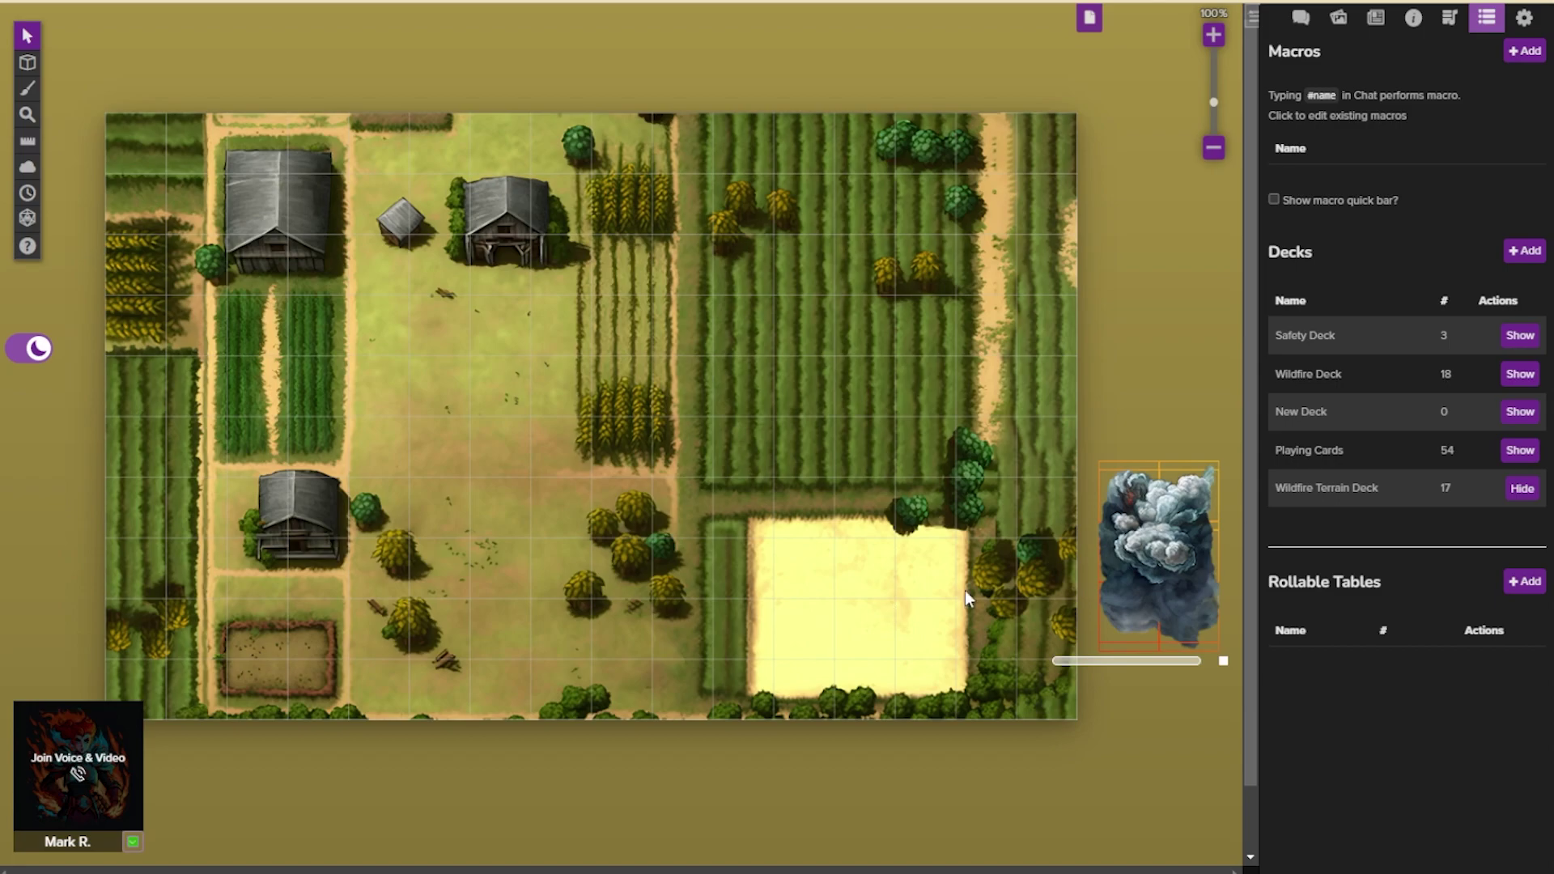
{"action": "mouse_move", "coordinate": [1084, 587]}
{"action": "left_click", "coordinate": [1525, 495]}
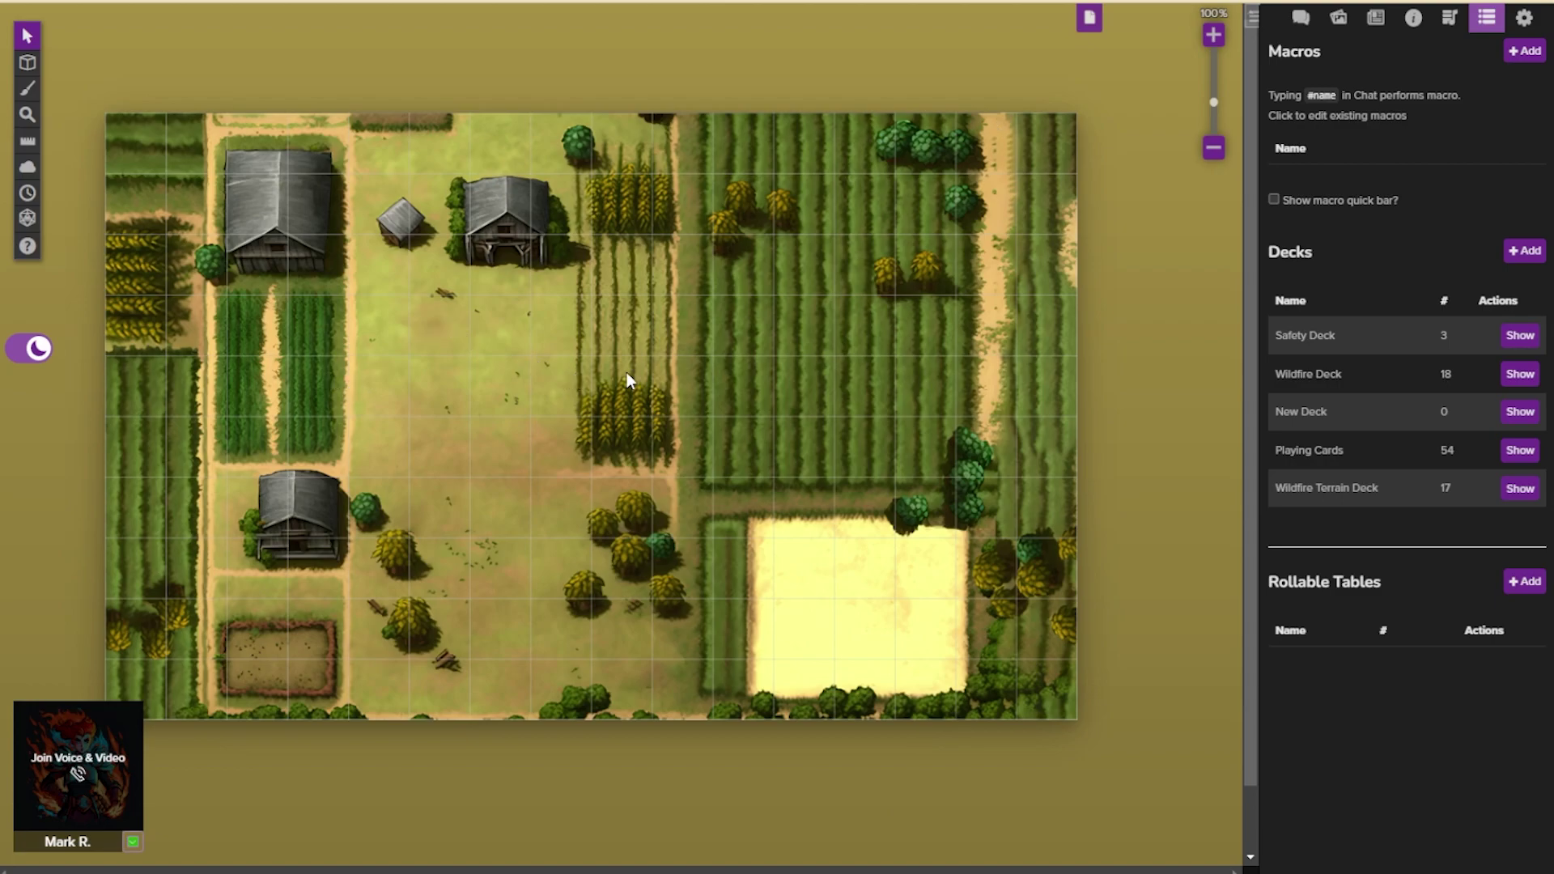
- Reopen the Wildfire Terrain Deck's settings and review its draw, tabletop and hand visibility options
{"action": "left_click", "coordinate": [1359, 505]}
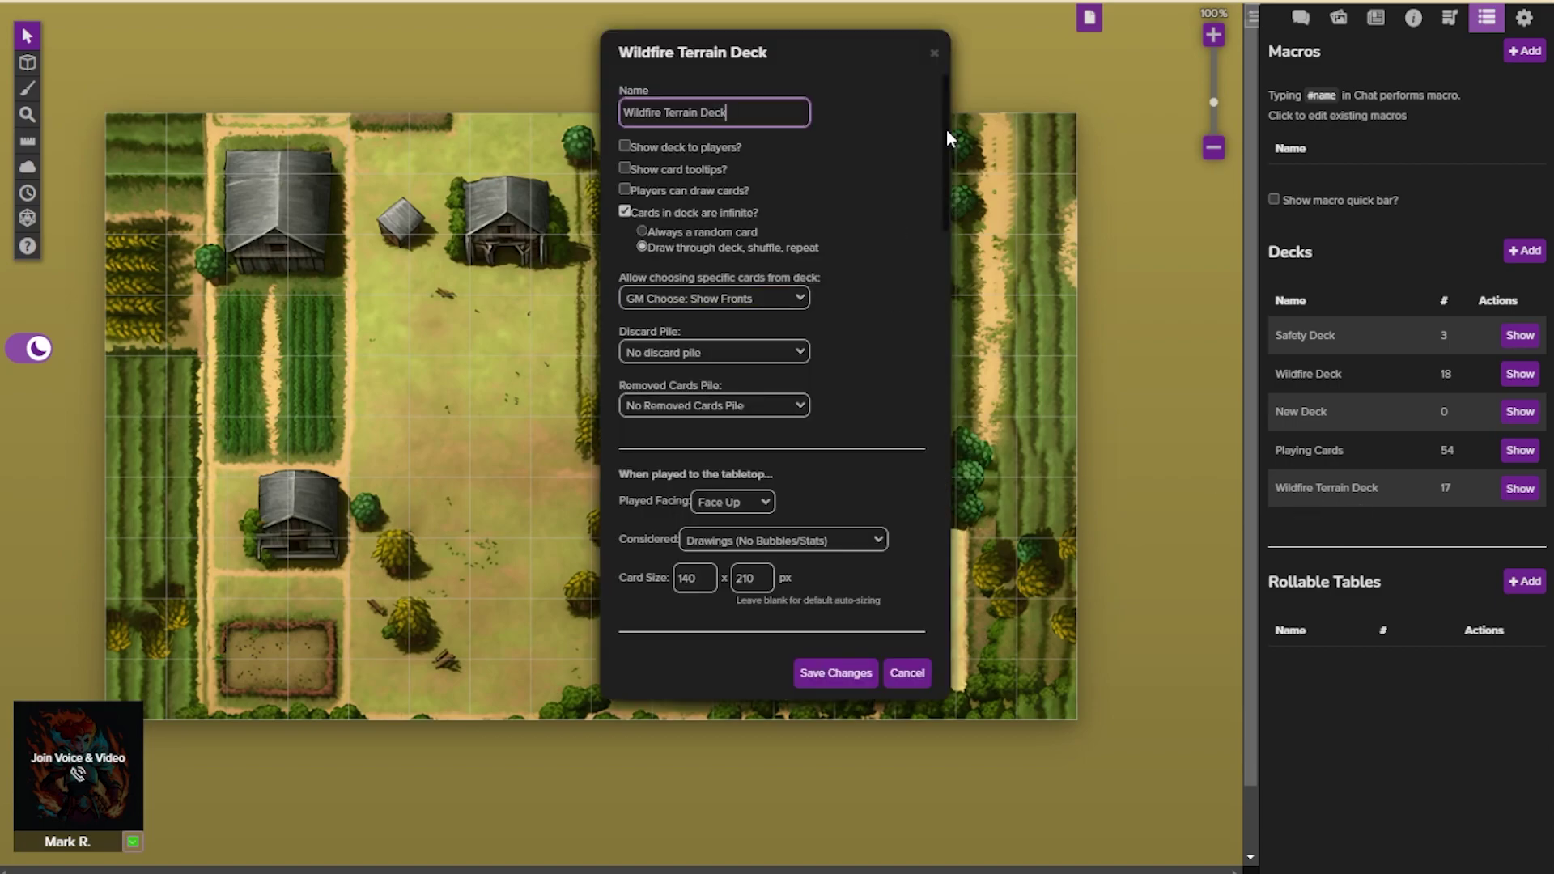
{"action": "left_click", "coordinate": [946, 89]}
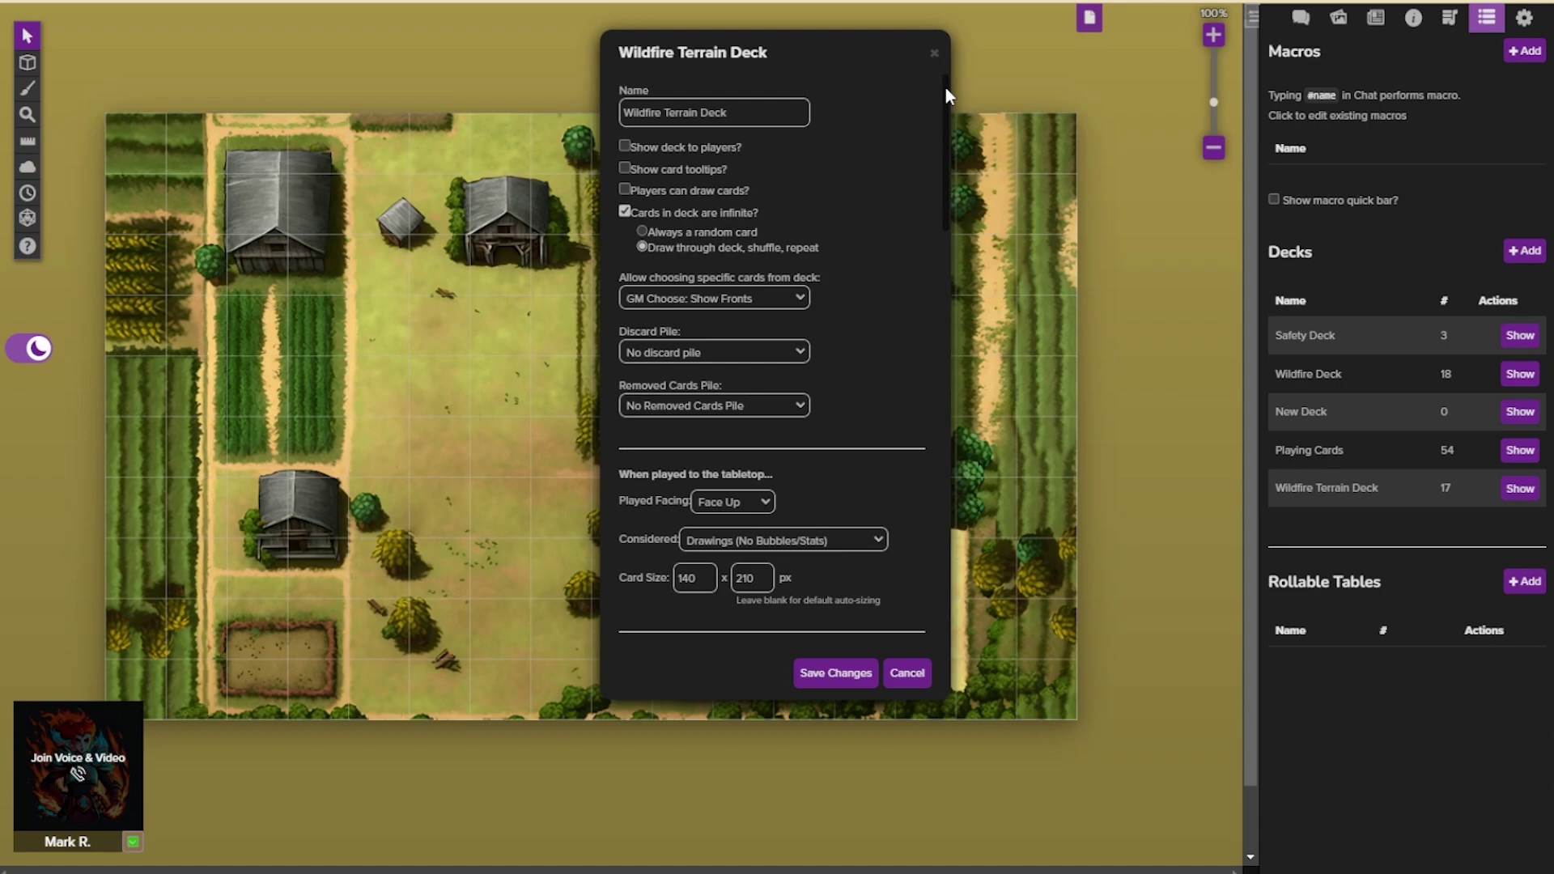
{"action": "left_click_drag", "start_coordinate": [945, 87], "coordinate": [939, 183]}
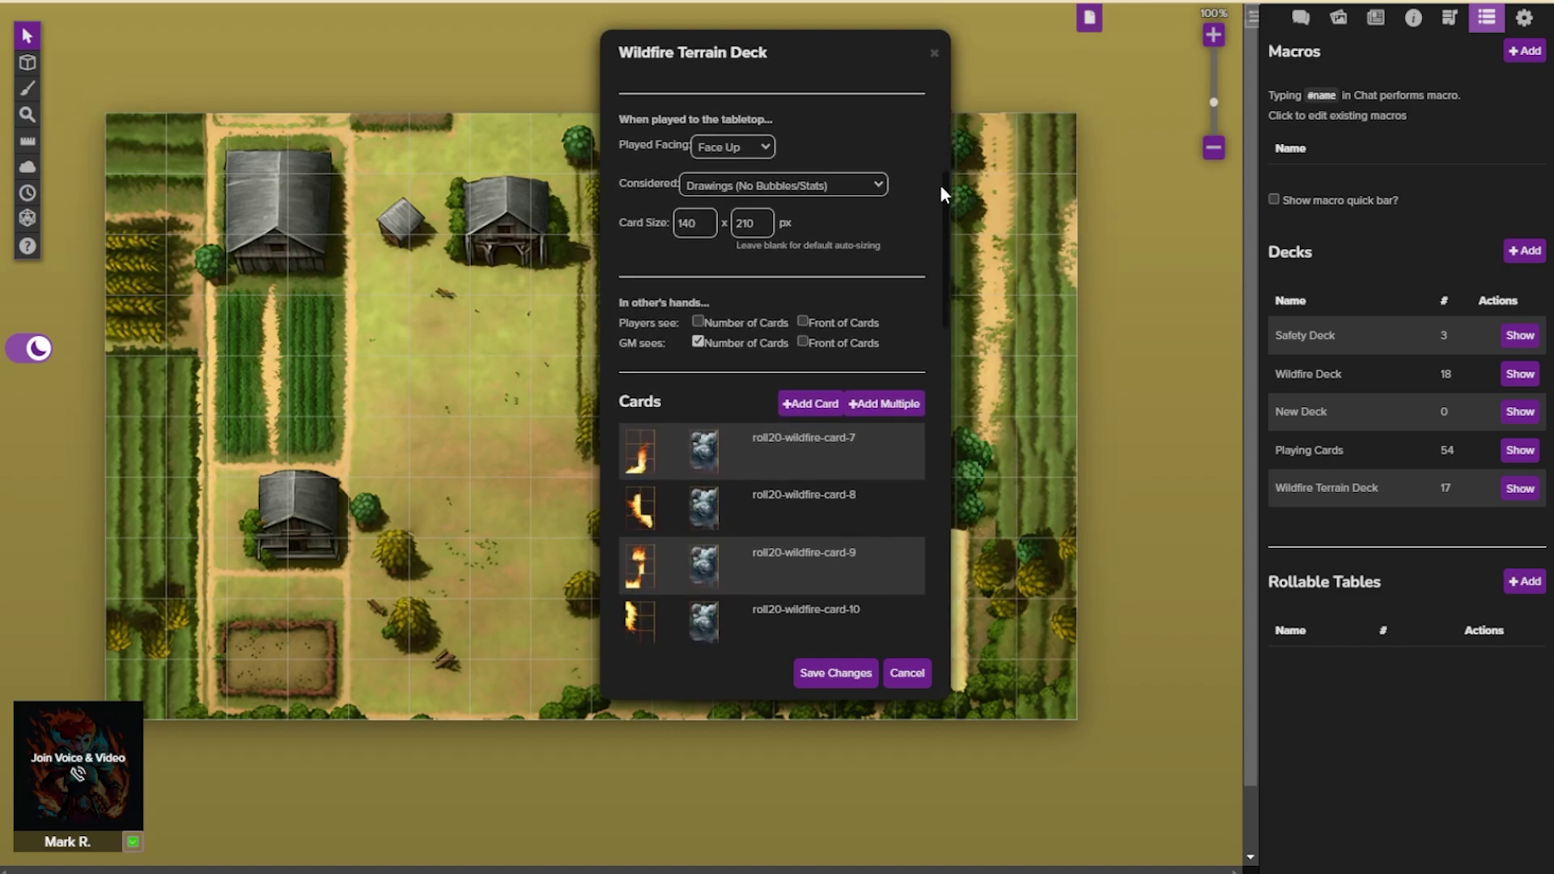